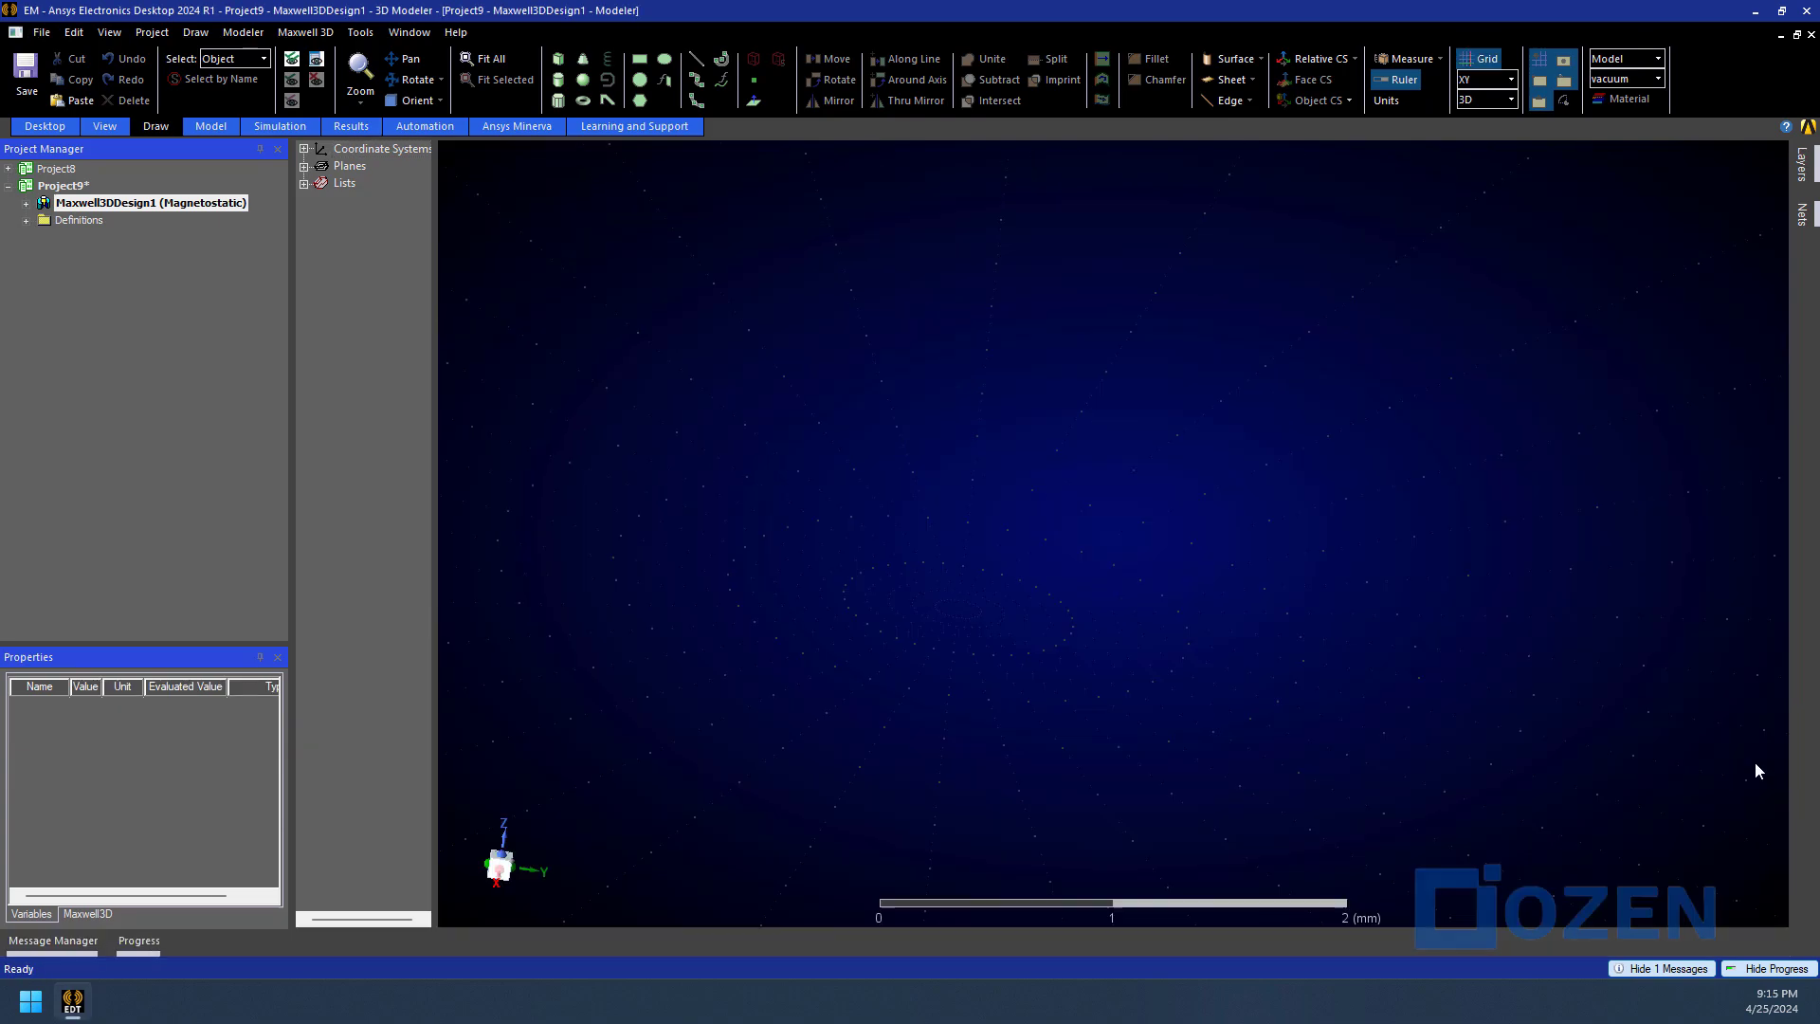
left_click(109, 33)
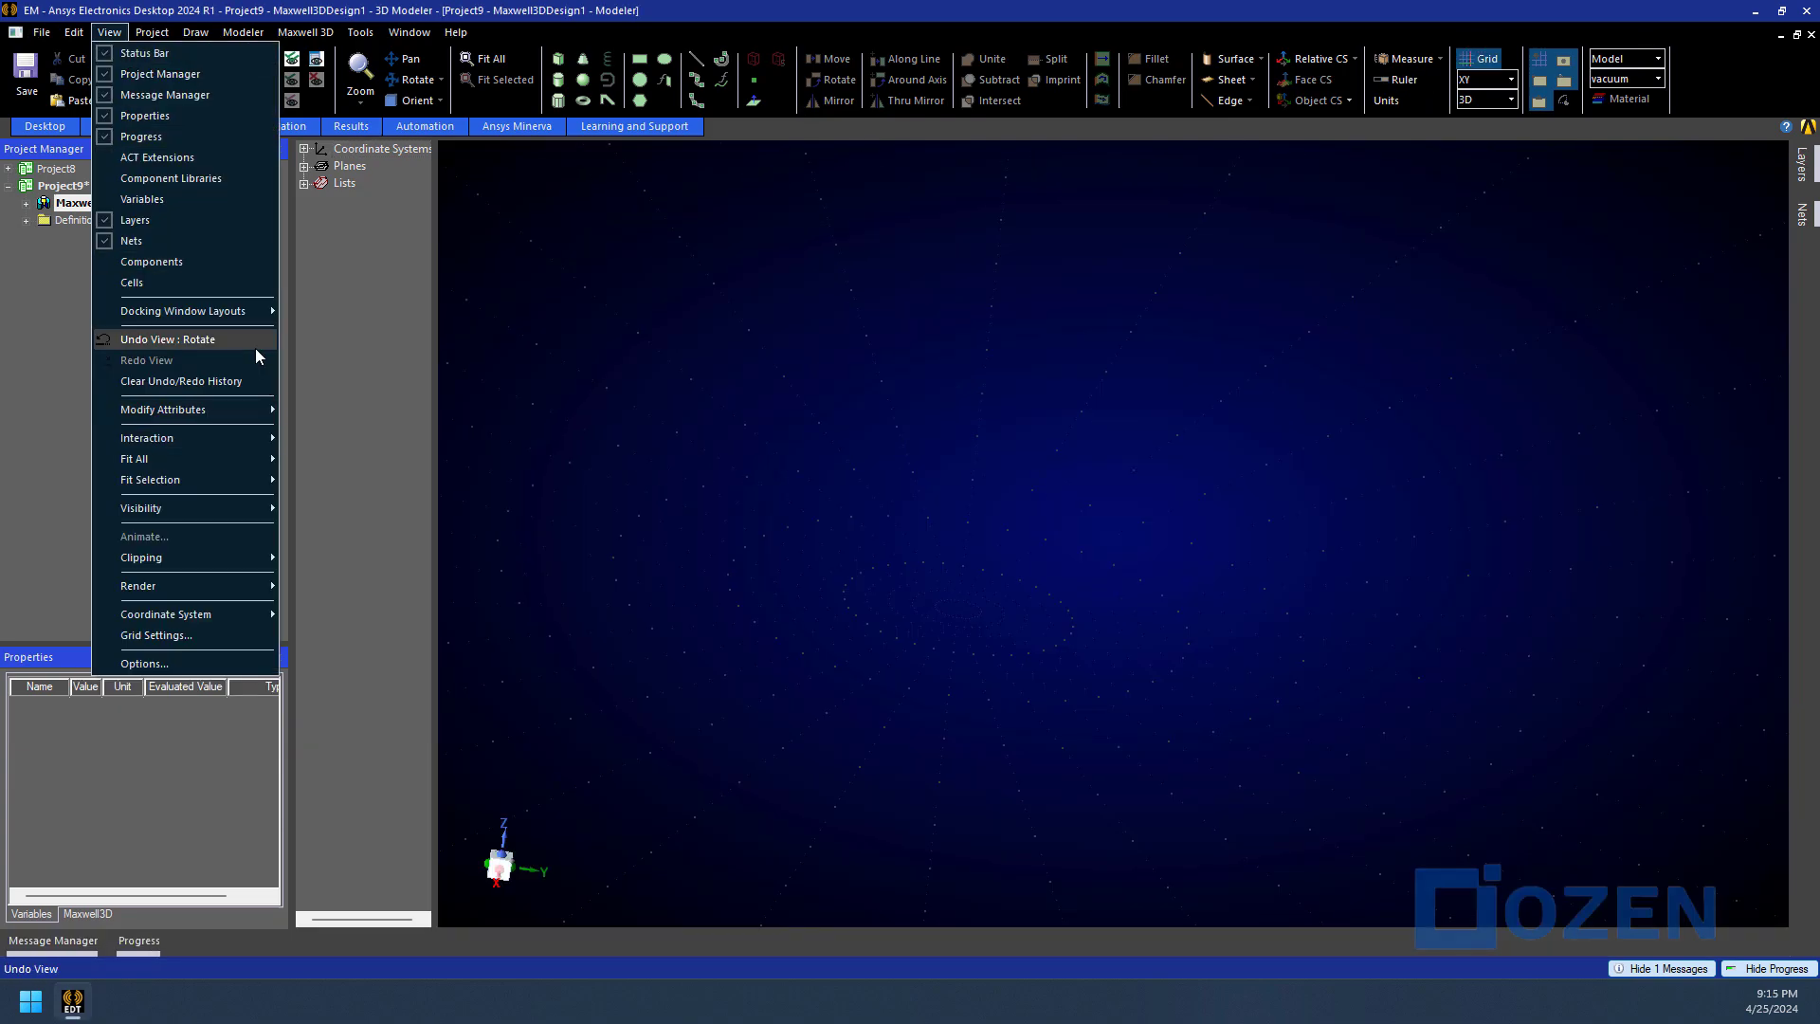
left_click(323, 557)
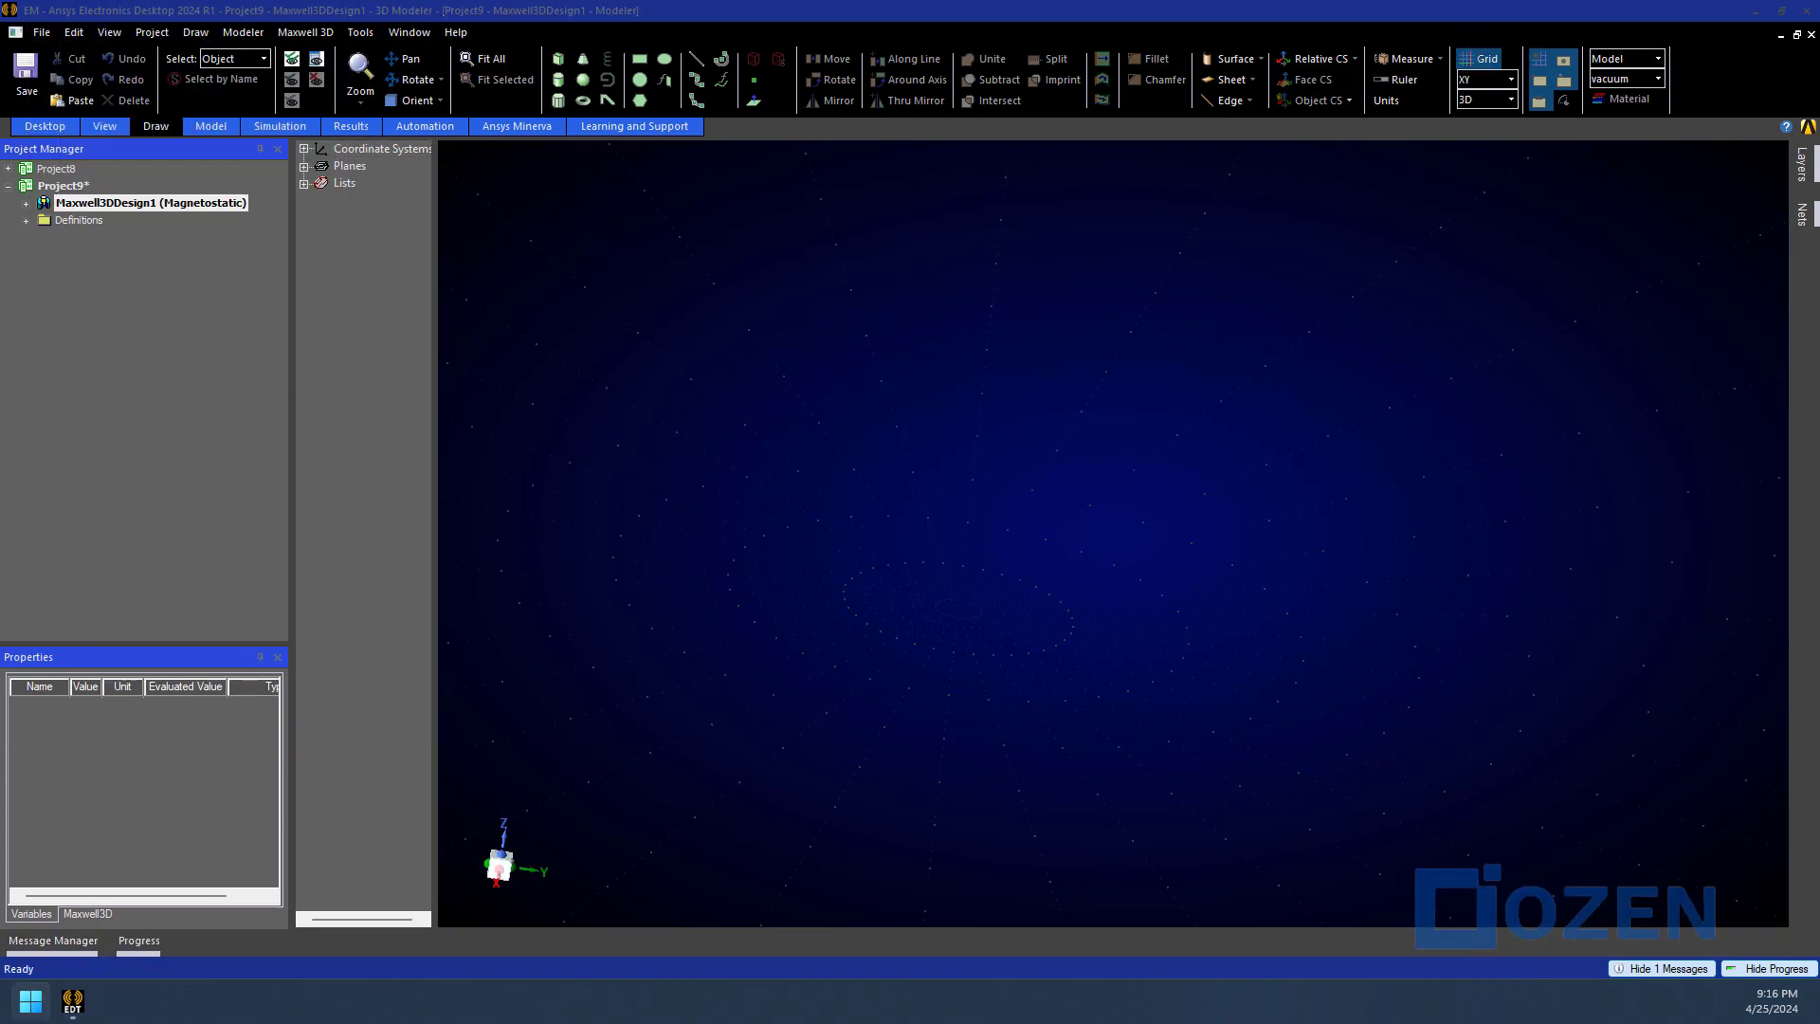
left_click(109, 32)
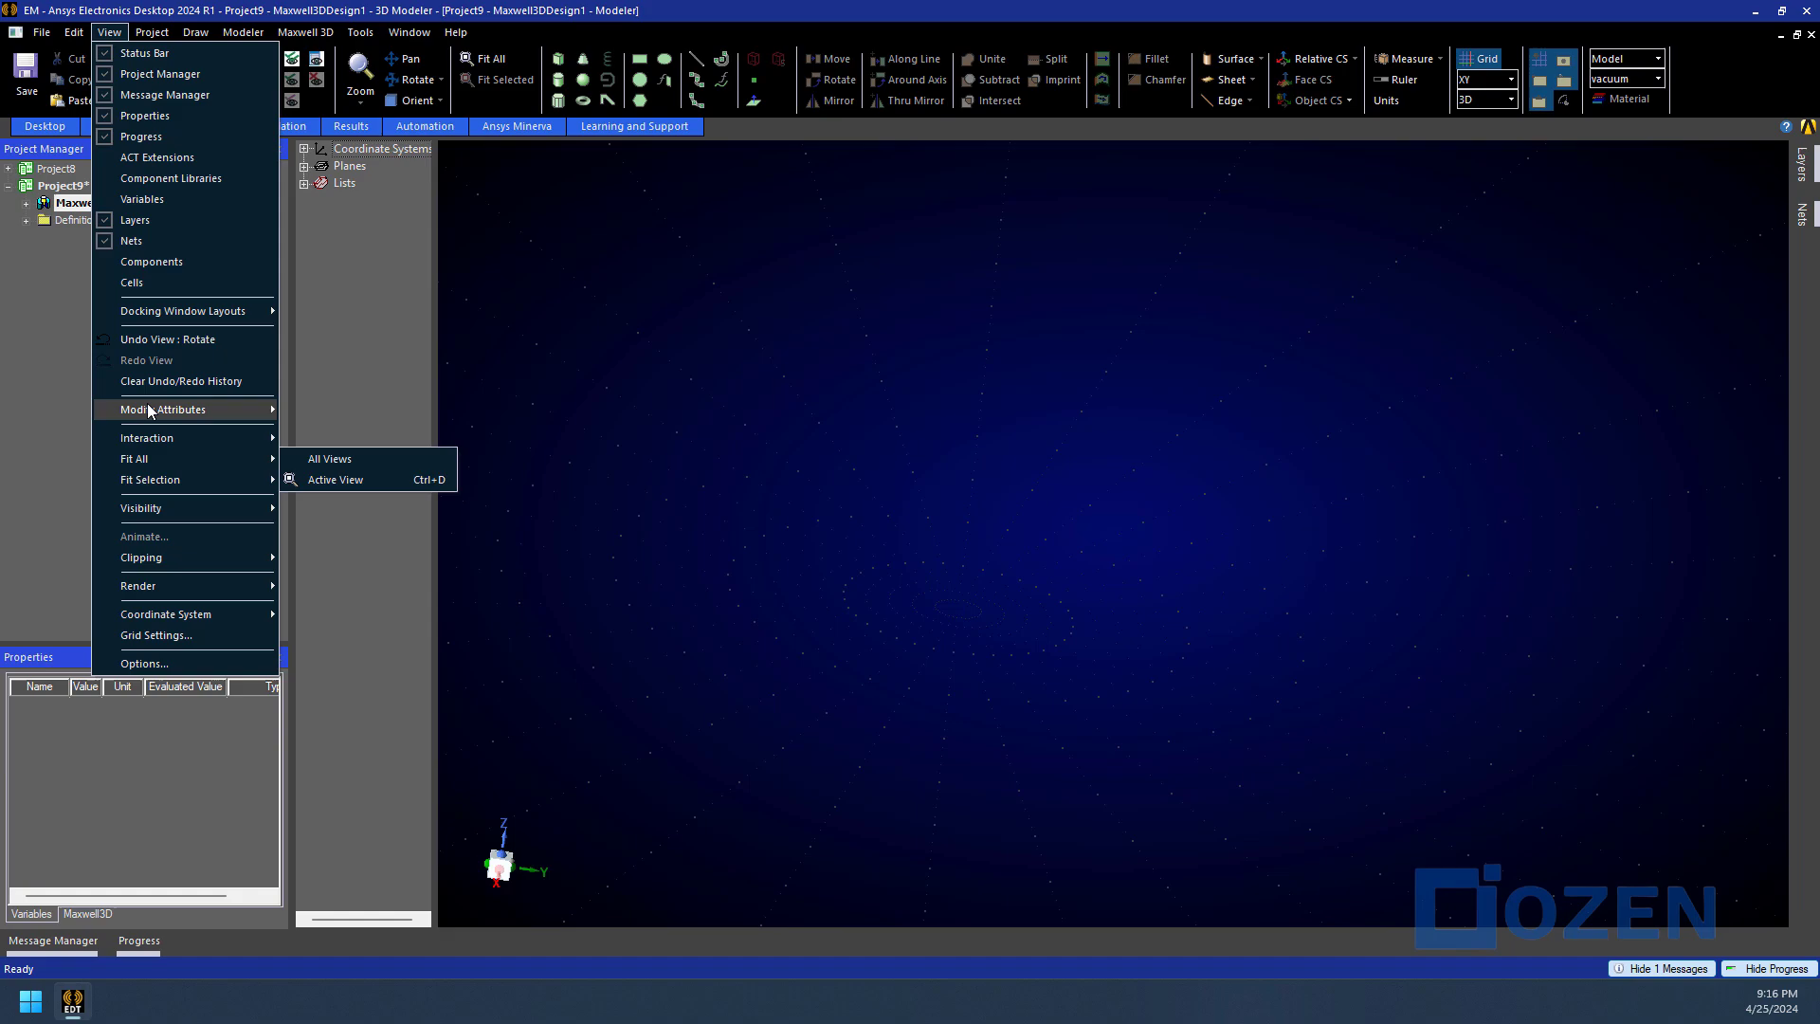
mouse_move(151, 32)
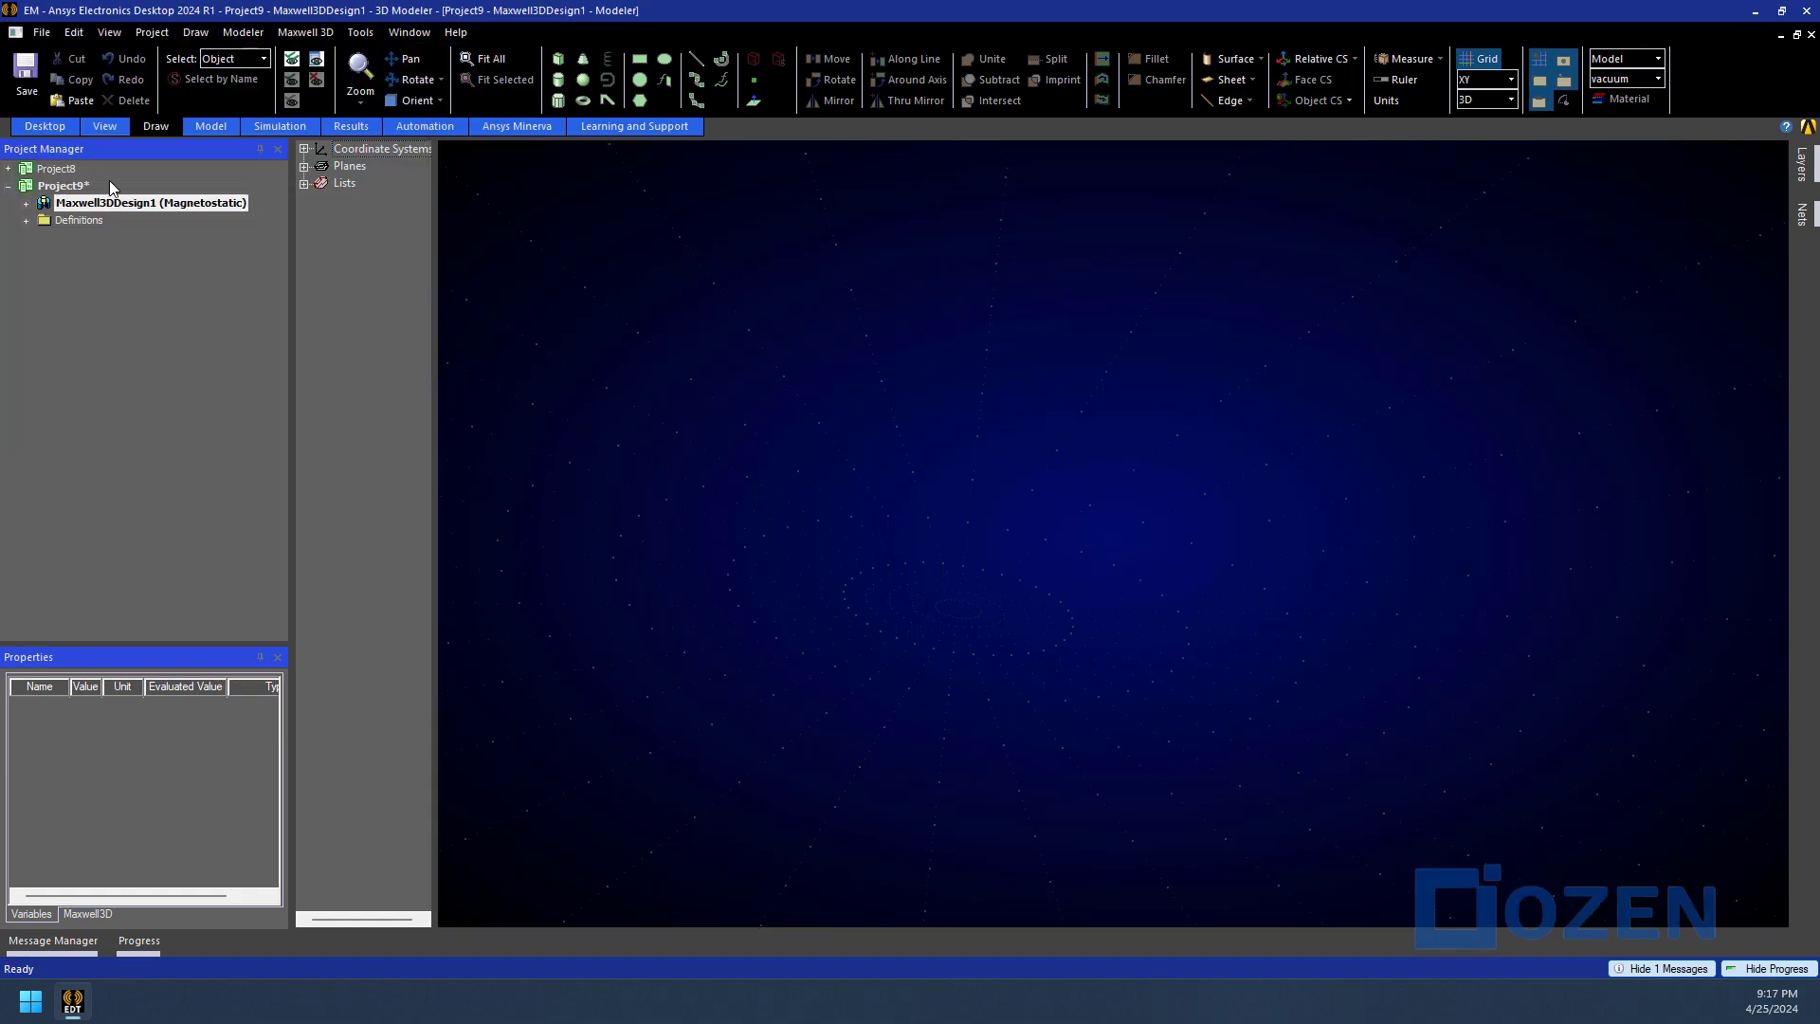
Close Project8 and rename Project9 as TEAM3
right_click(223, 185)
left_click(56, 169)
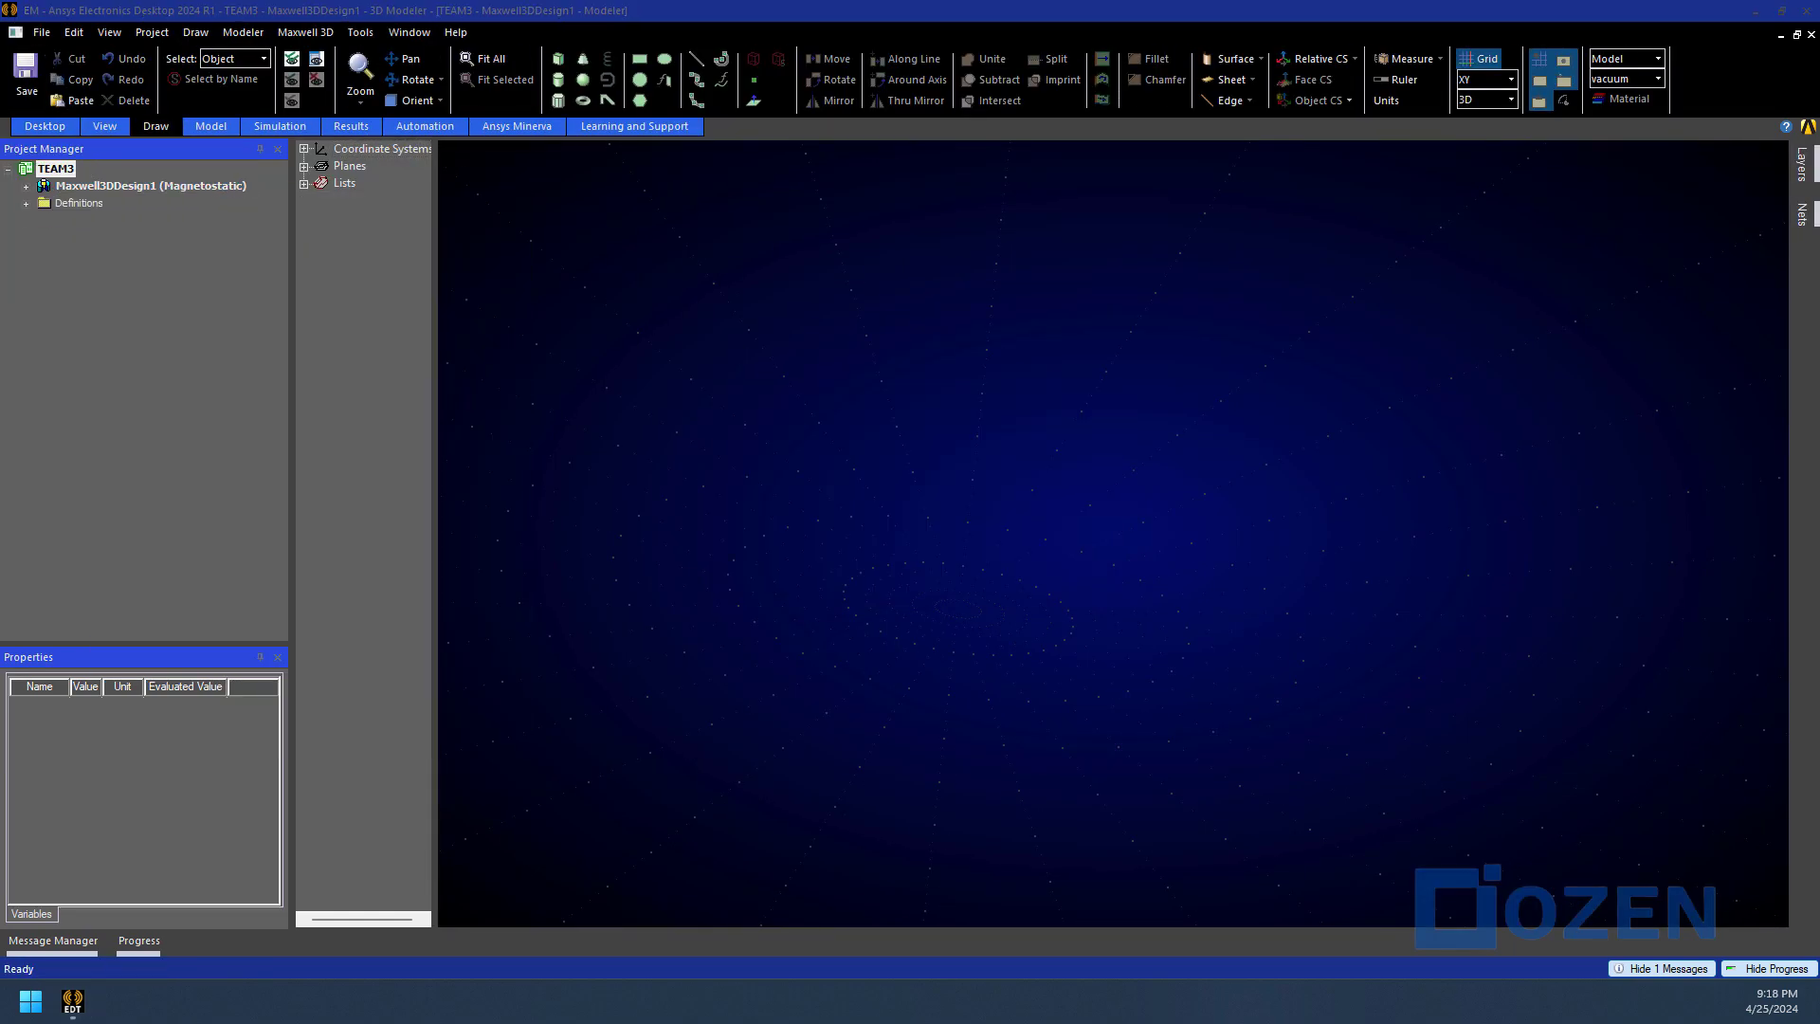
Open the material library from the project's Materials definitions and bring the plate drawing in problem3.pdf into view in the browser
right_click(114, 355)
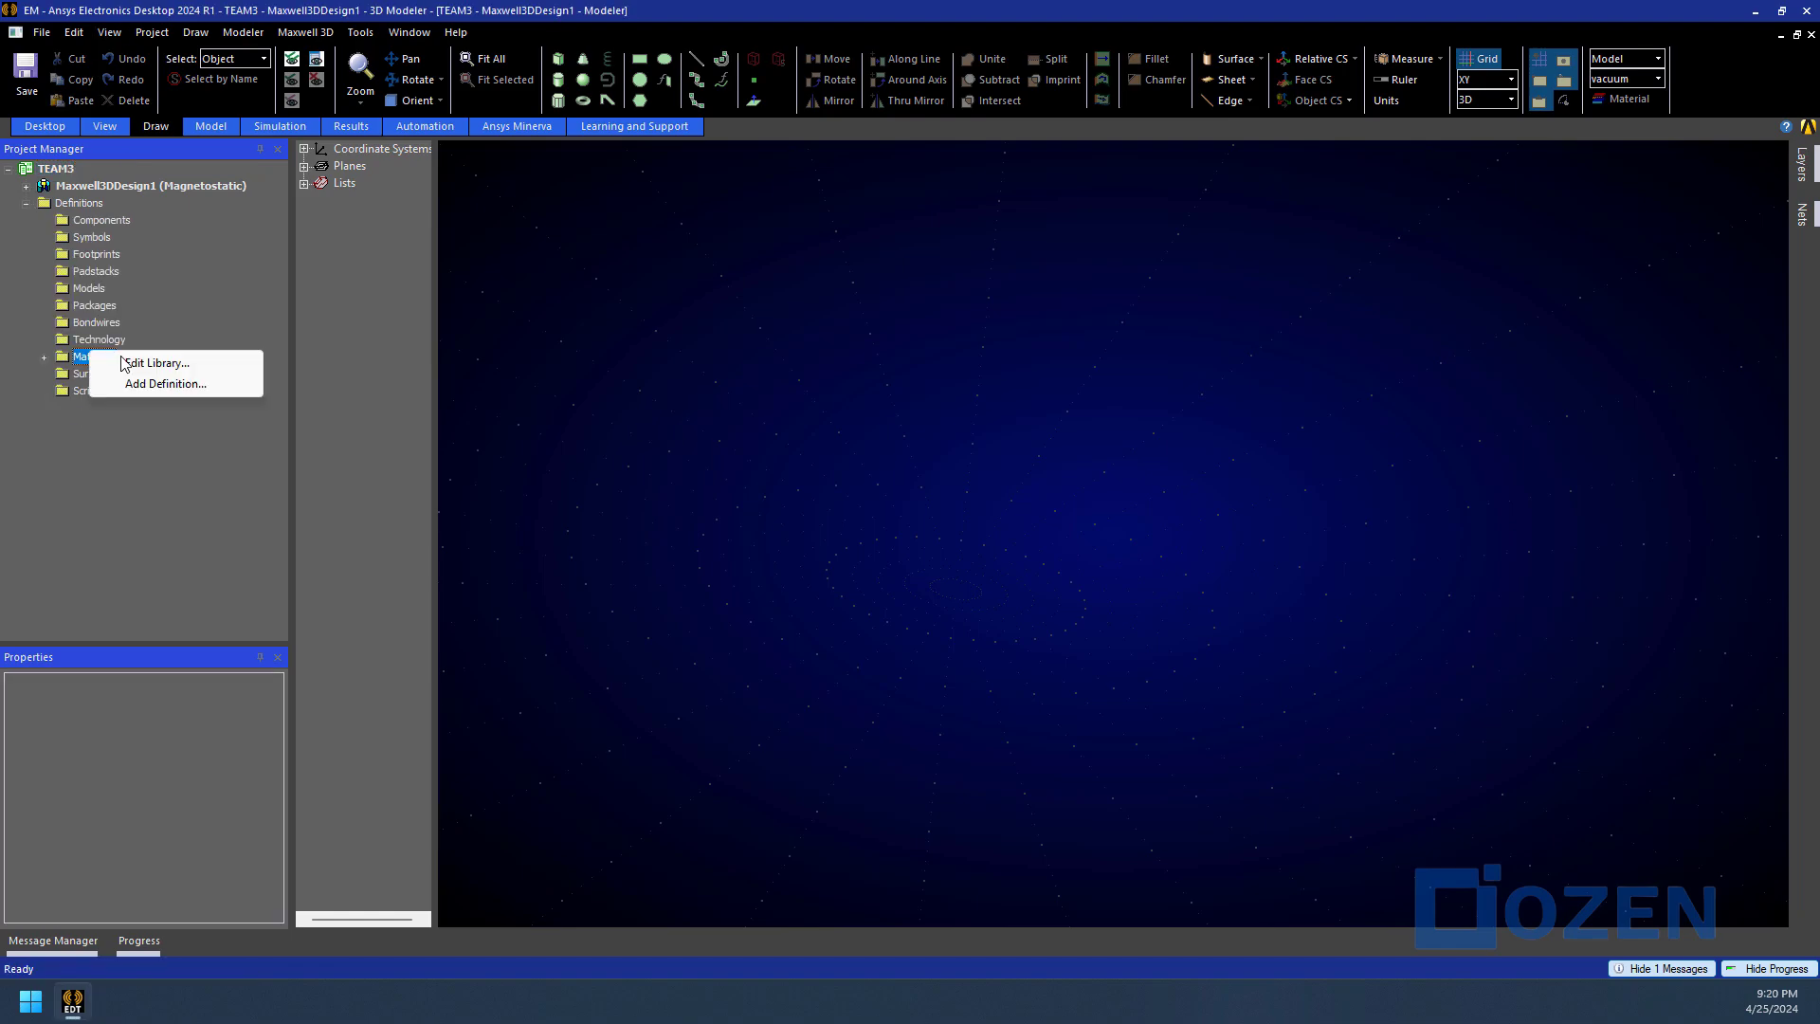
left_click(154, 361)
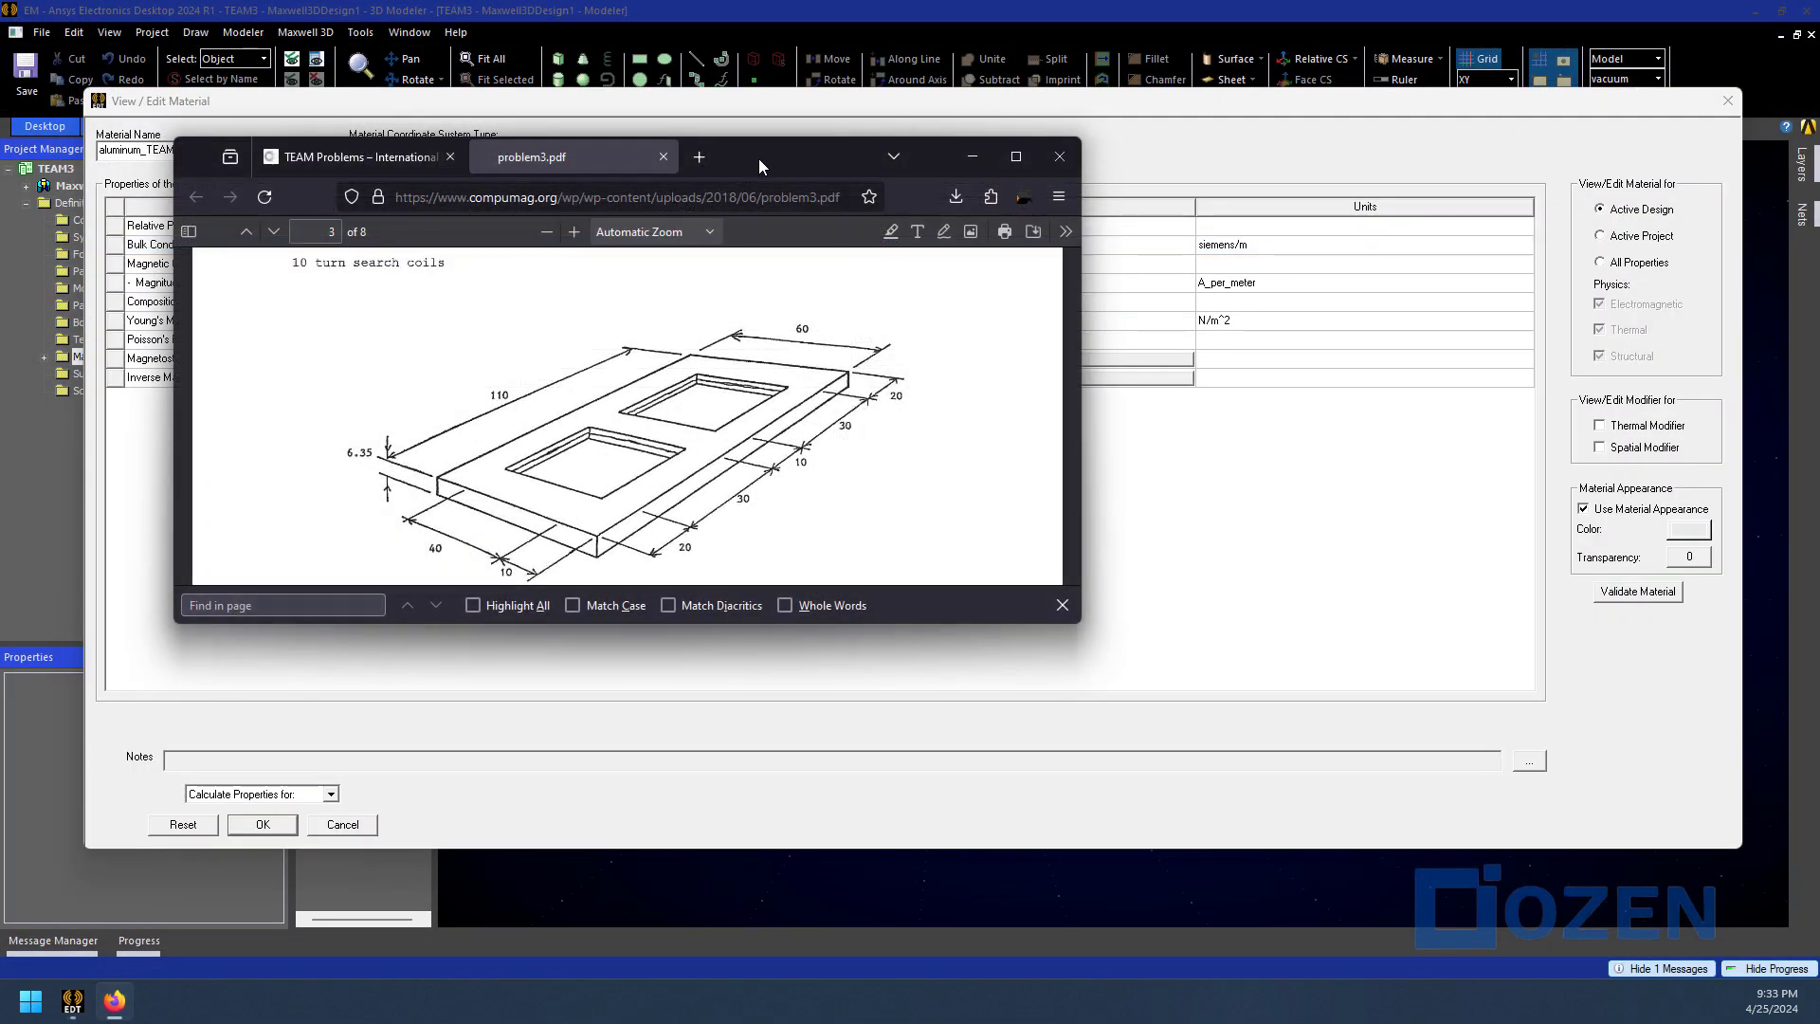
double_click(759, 157)
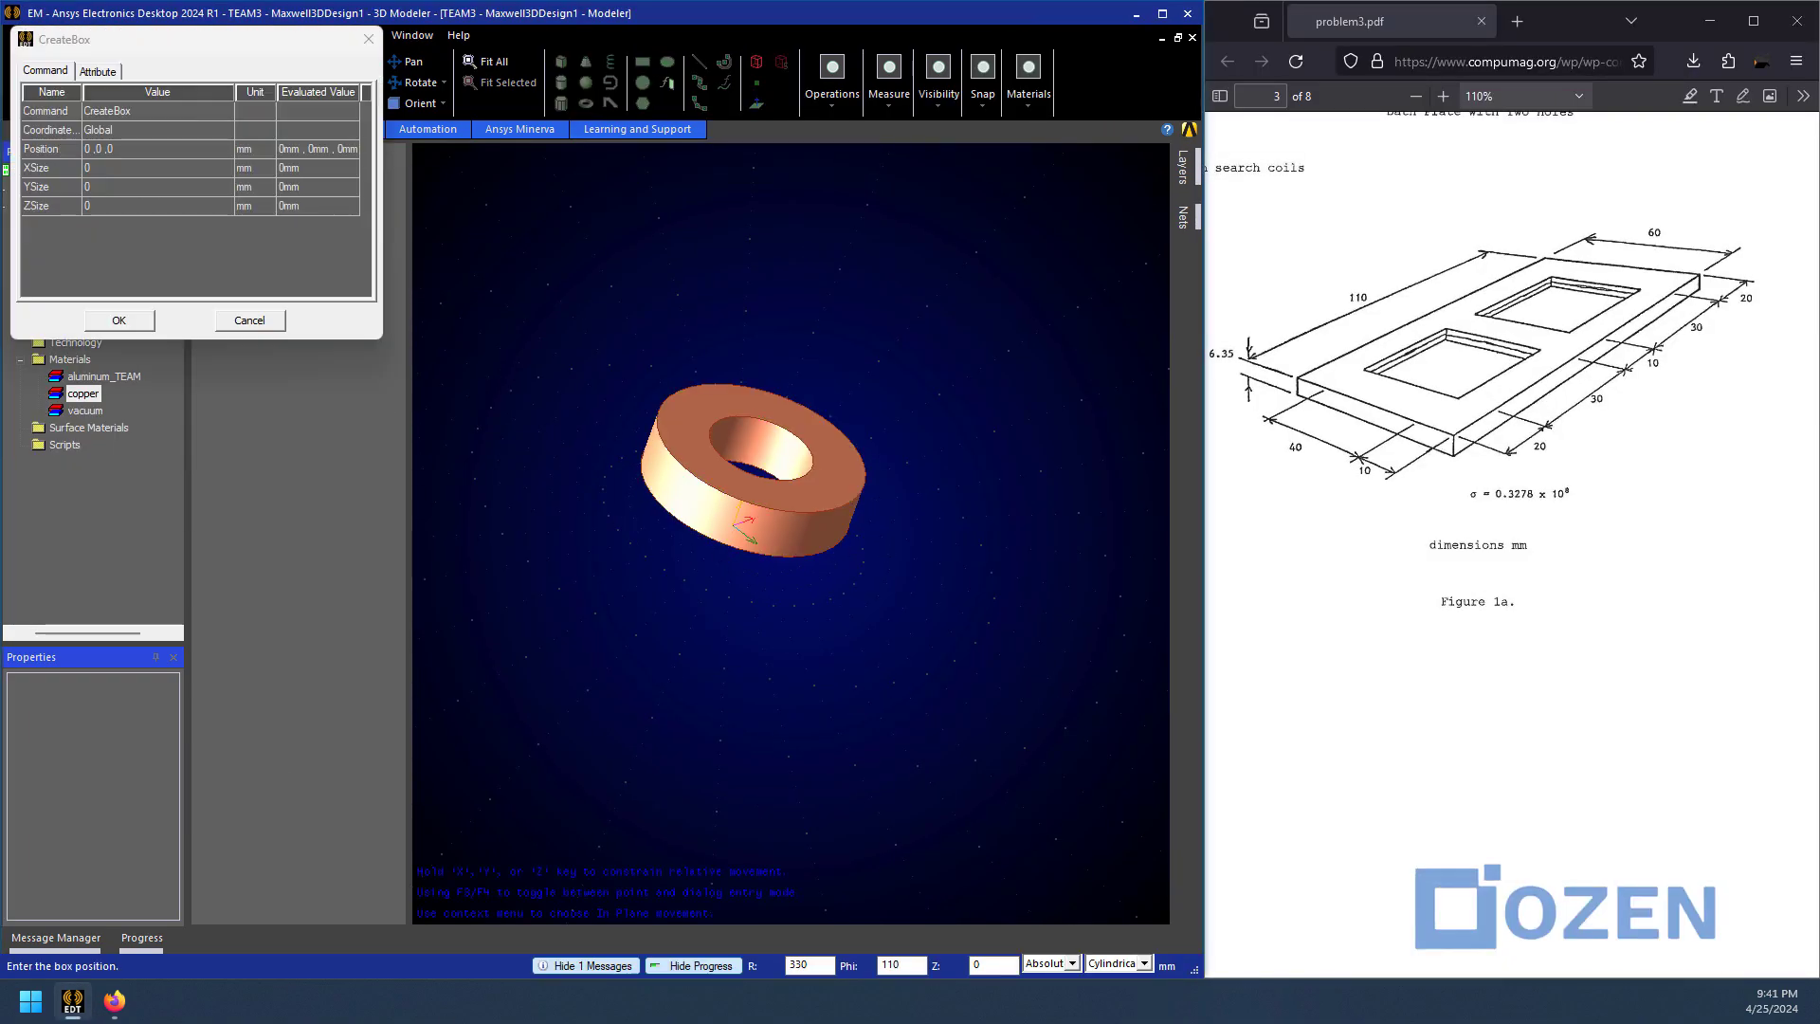
Create the plate box at position -30,-55,0 mm and enter 40 by 30 mm as the size of the hole box
scroll(1643, 454, "down", 10)
scroll(1551, 543, "up", 10)
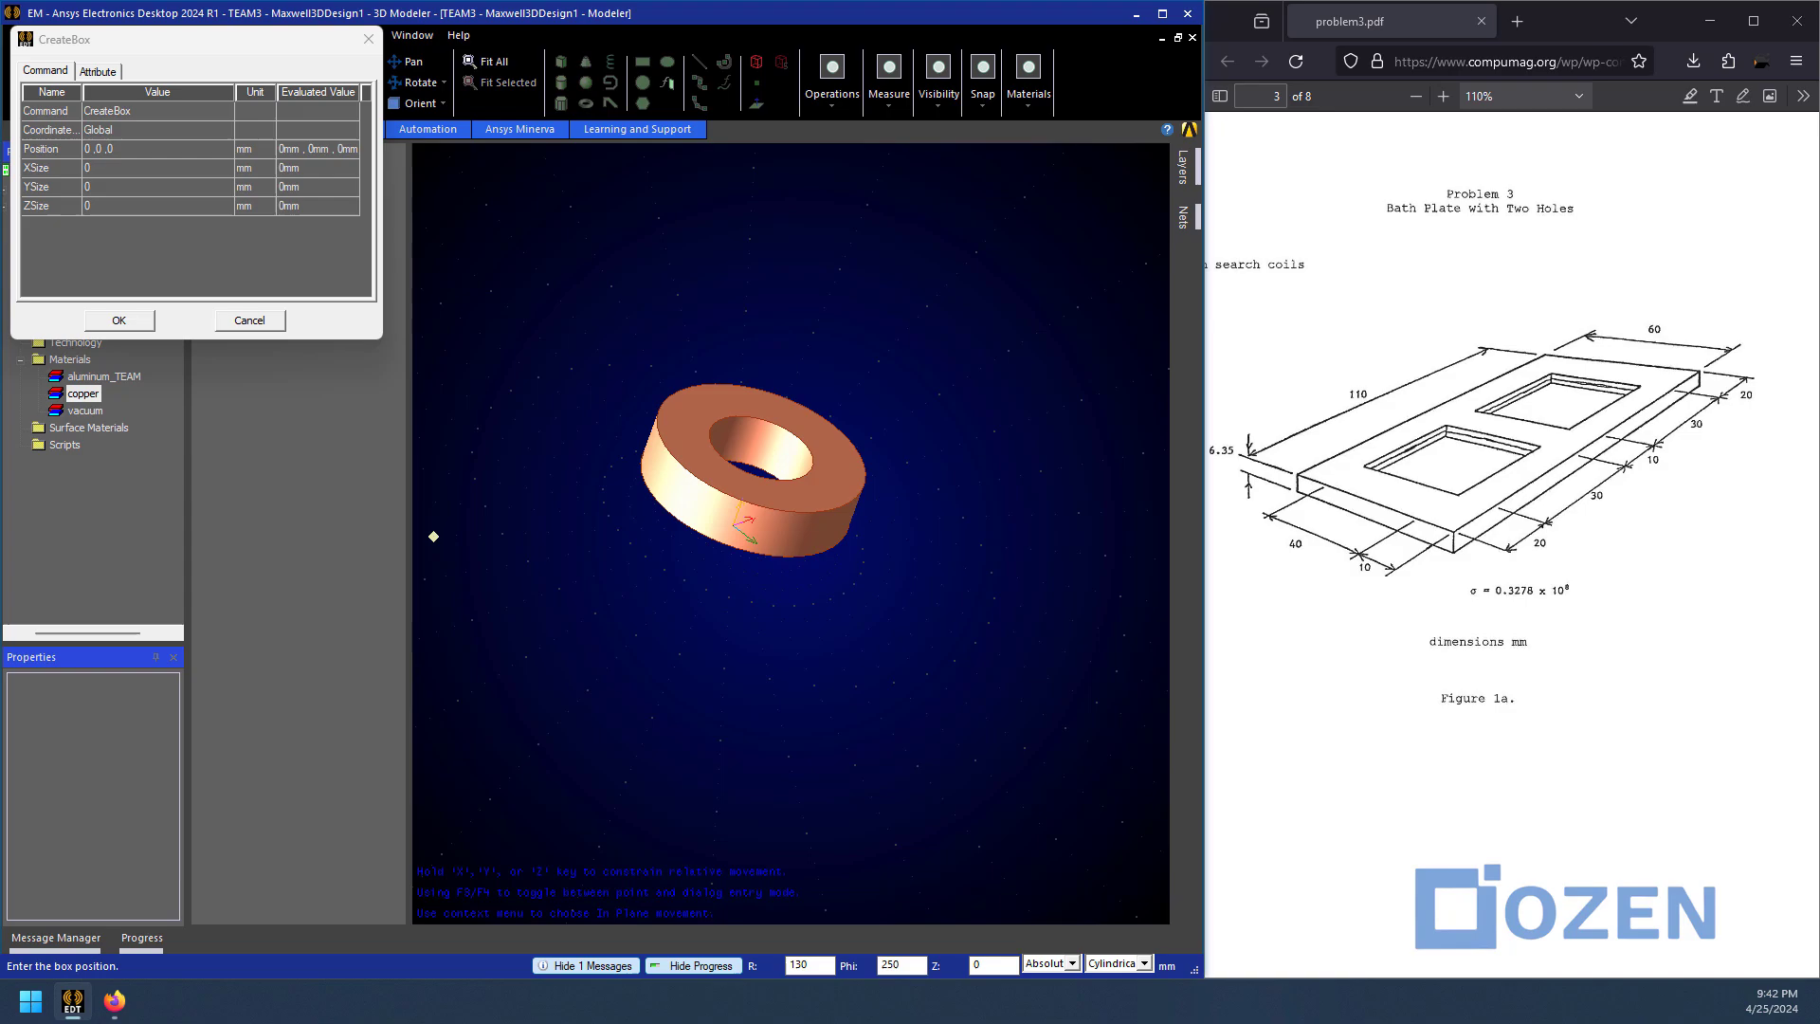
left_click(157, 149)
type("-30,-55,0")
key("Tab")
type("40")
key("Tab")
type("30")
key("Tab")
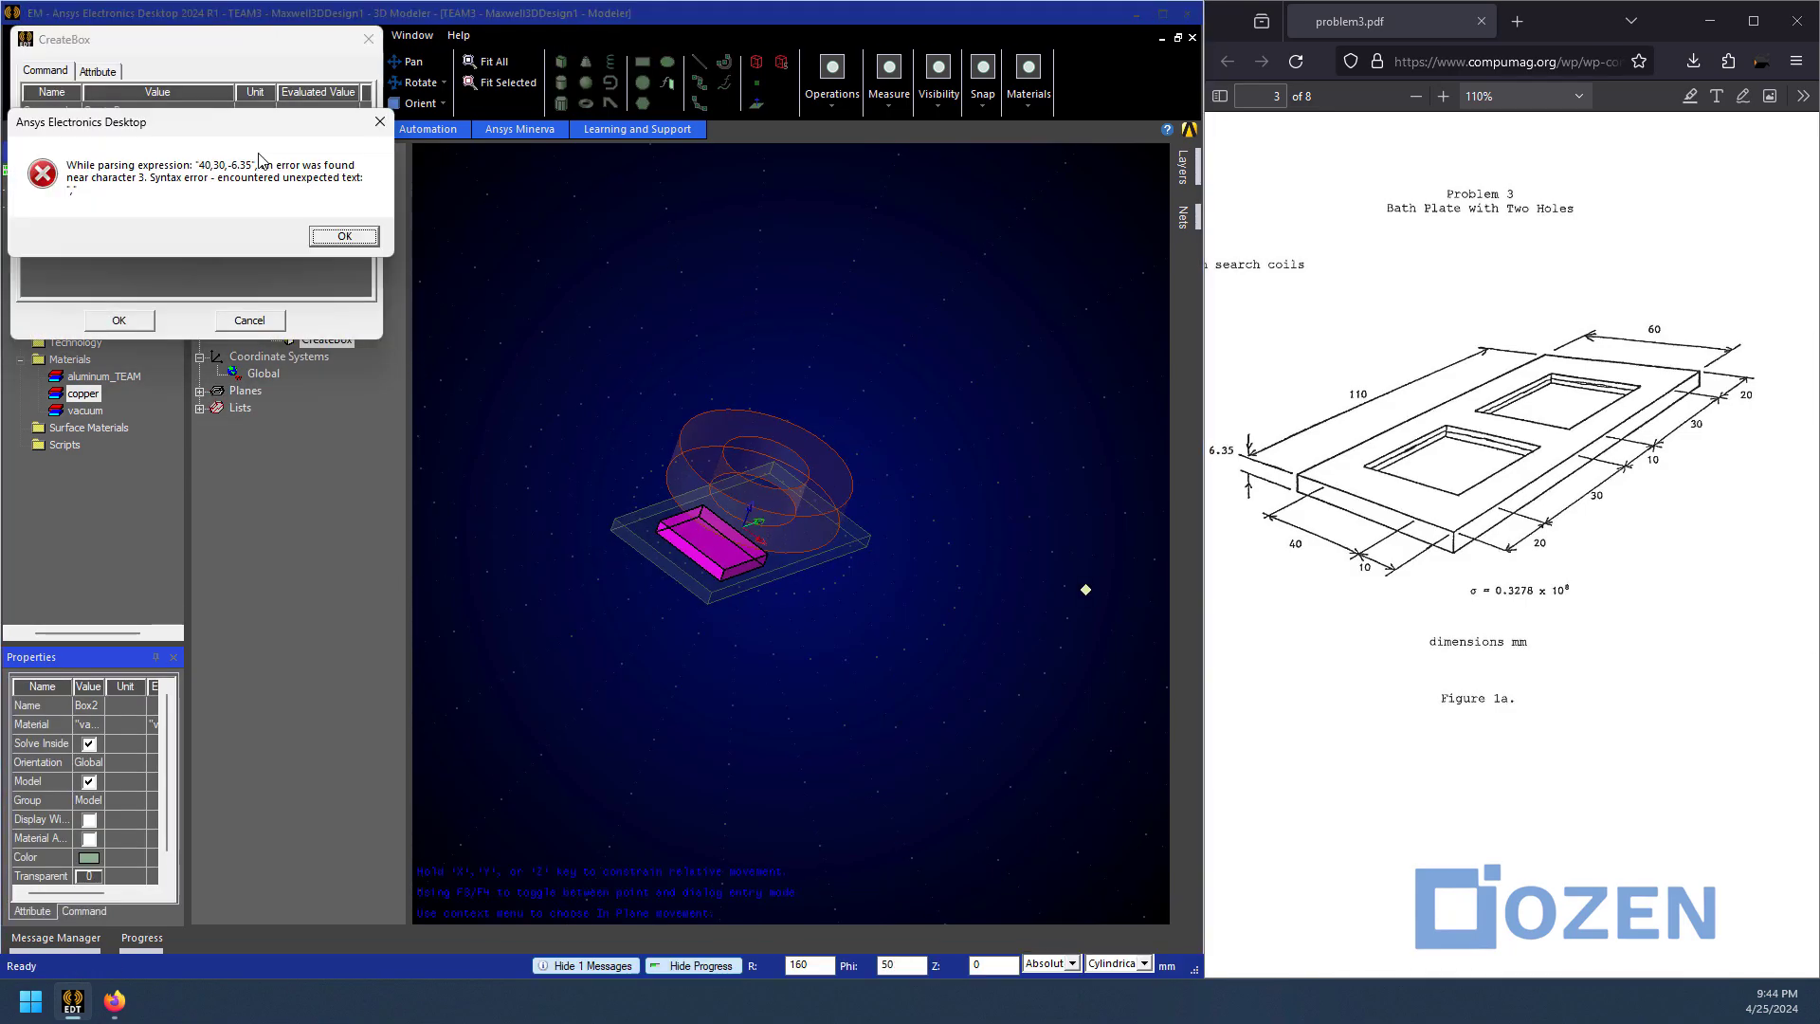
key("Return")
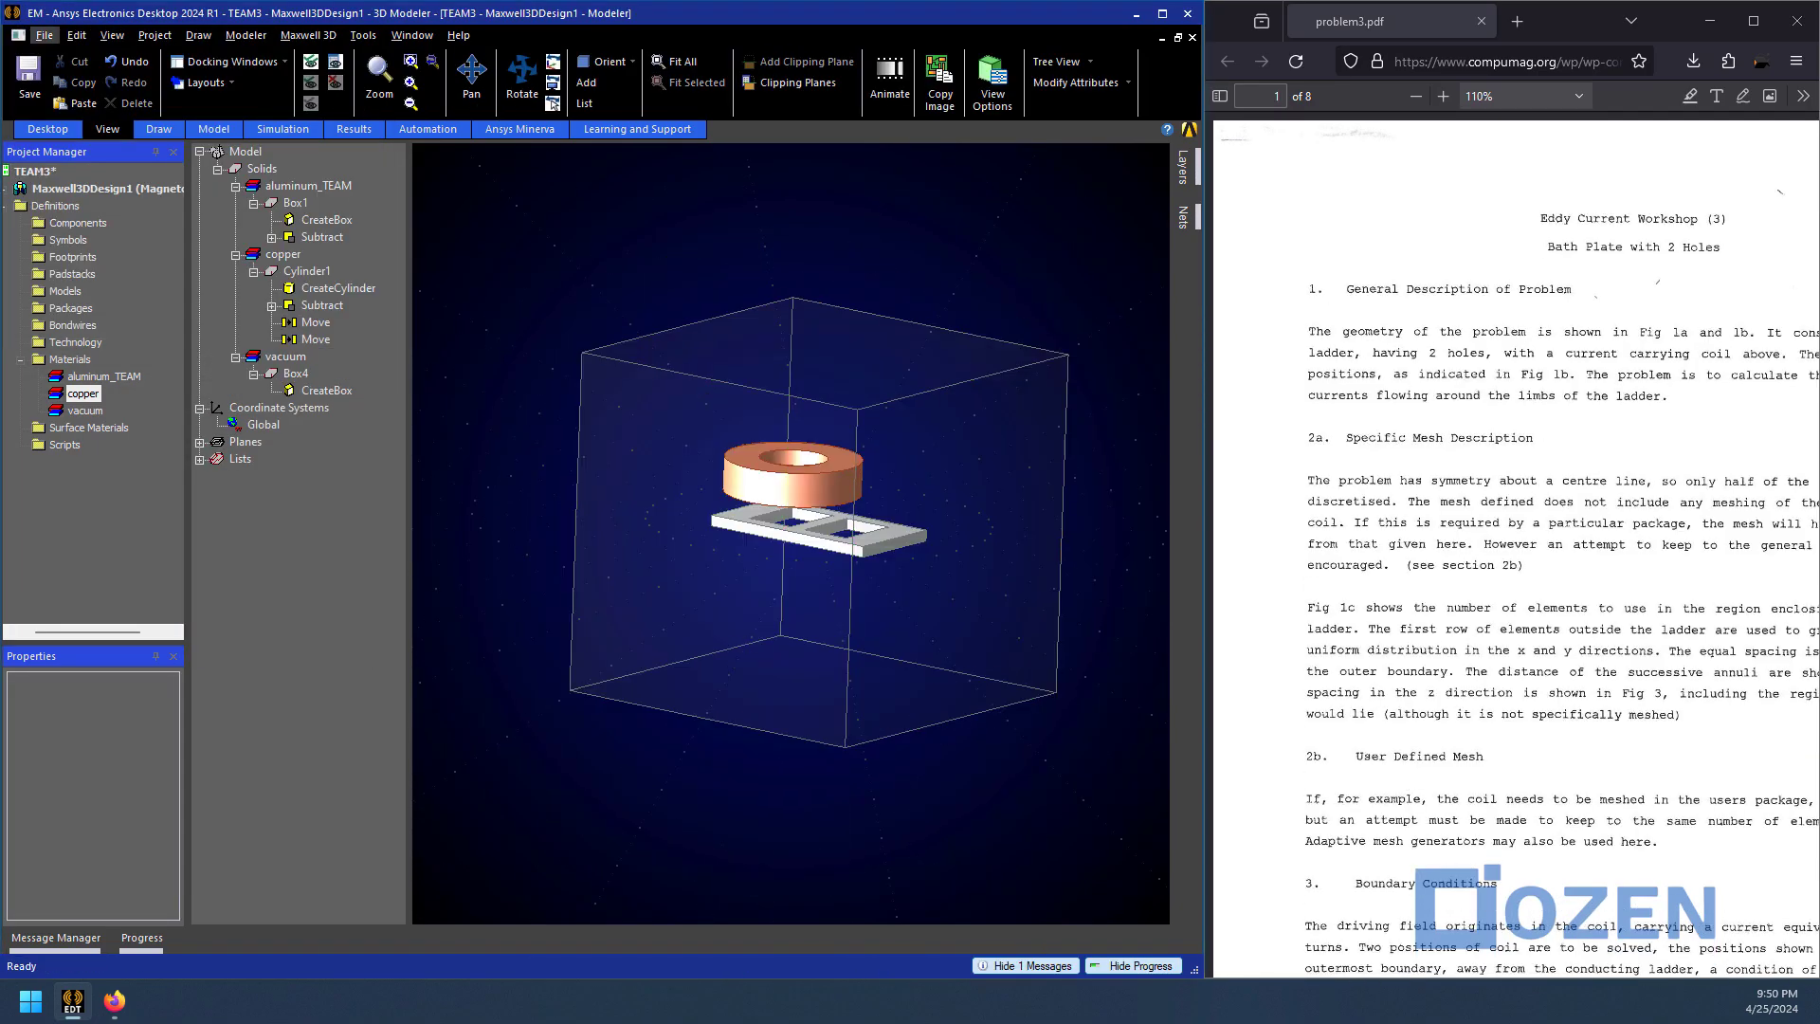
Assign a current excitation to the coil cross-section sheet Cylinder1_Section1
scroll(1617, 584, "down", 2, "ctrl")
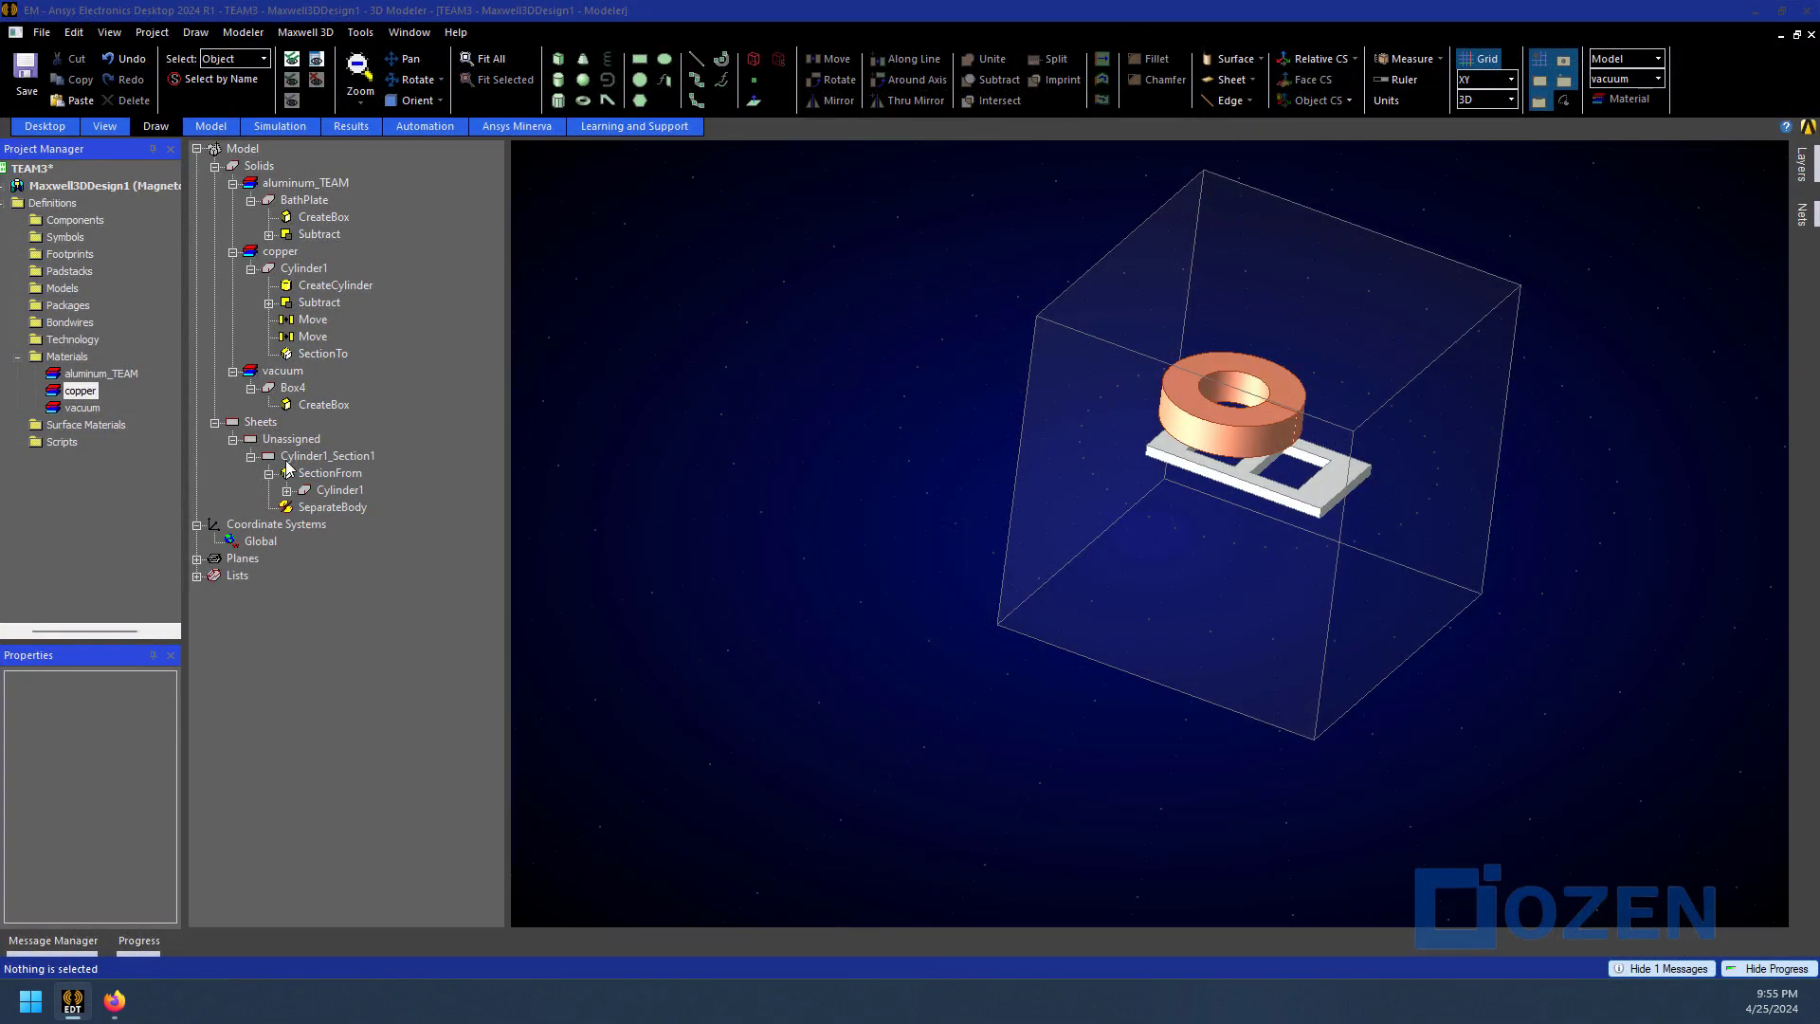
right_click(289, 457)
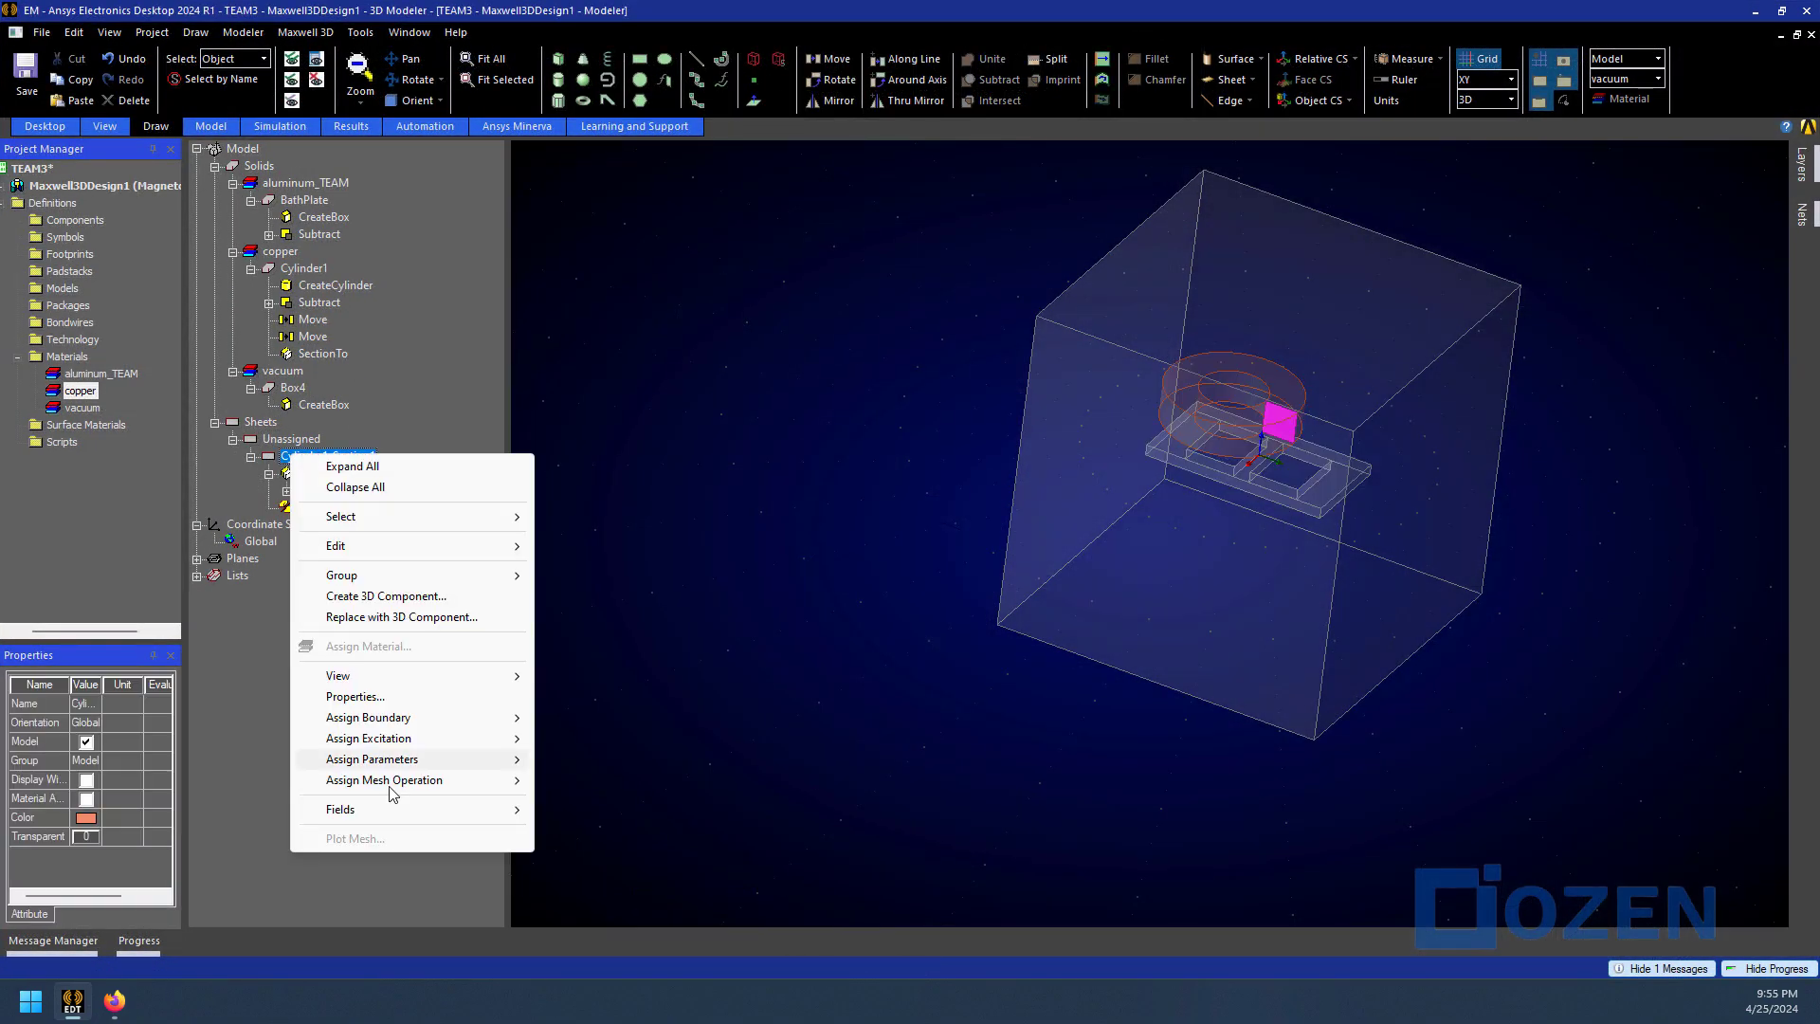
mouse_move(398, 743)
left_click(588, 772)
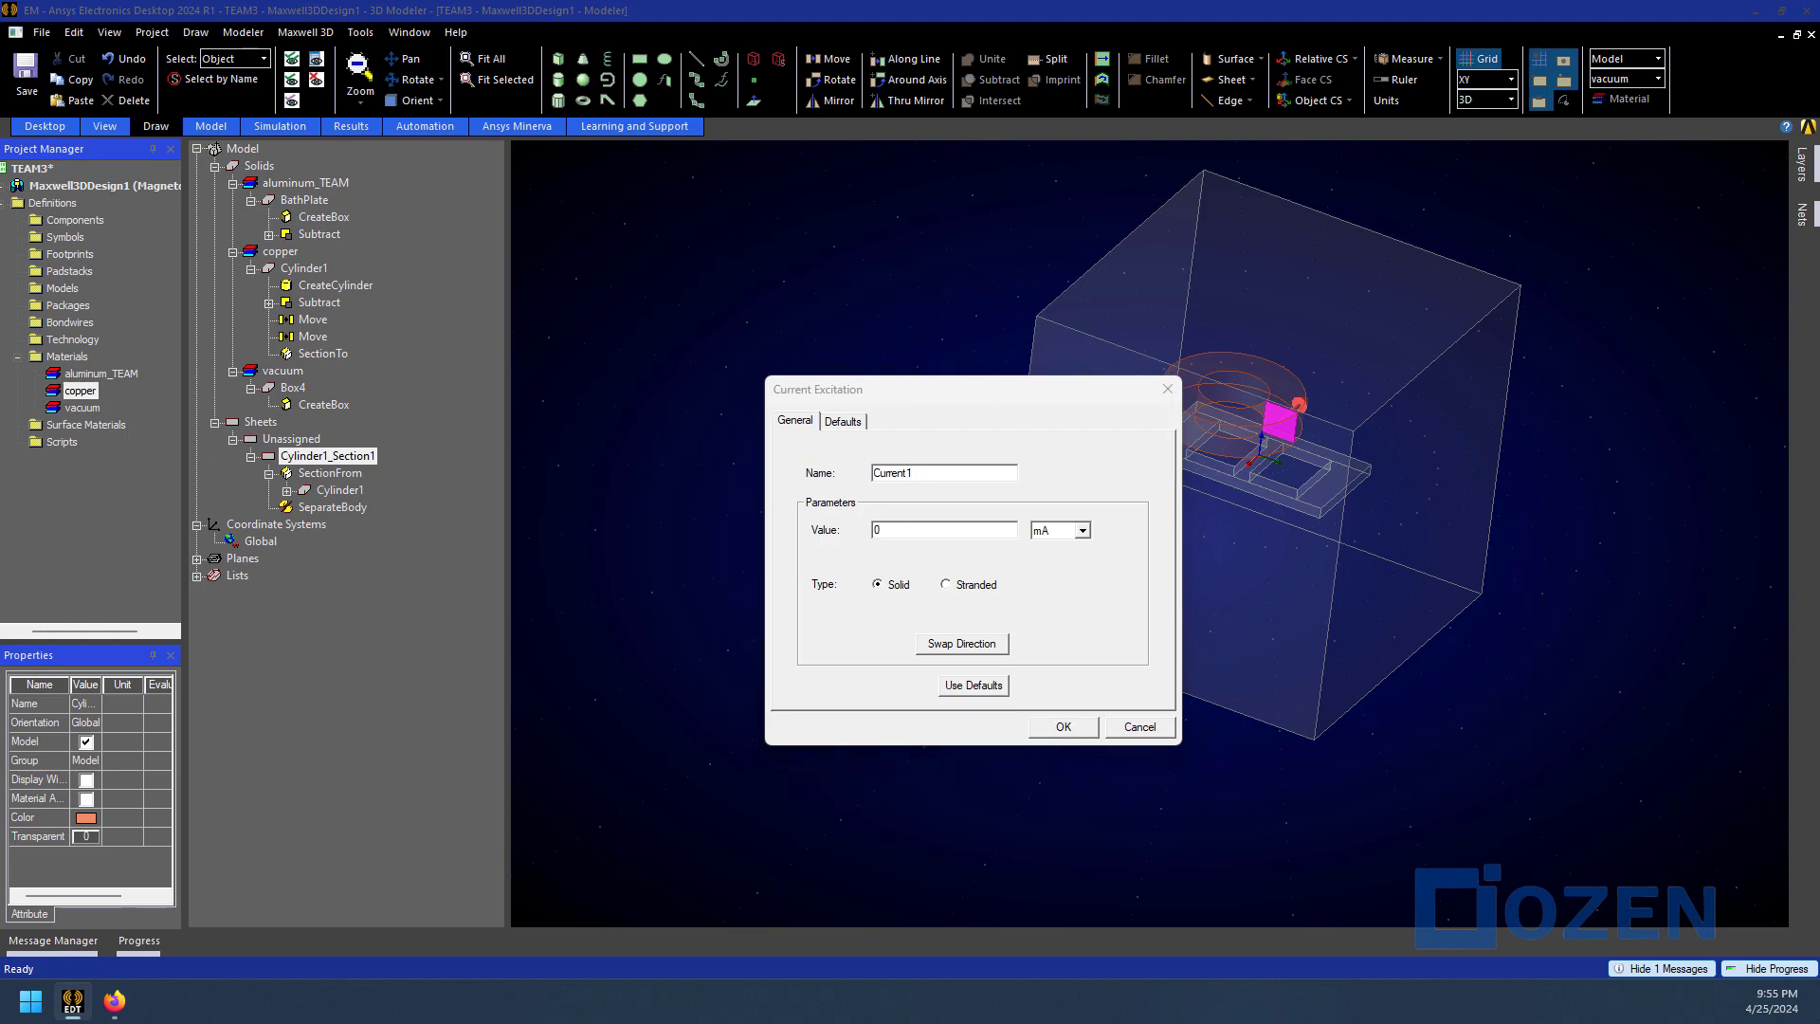
key("Tab")
key("Down")
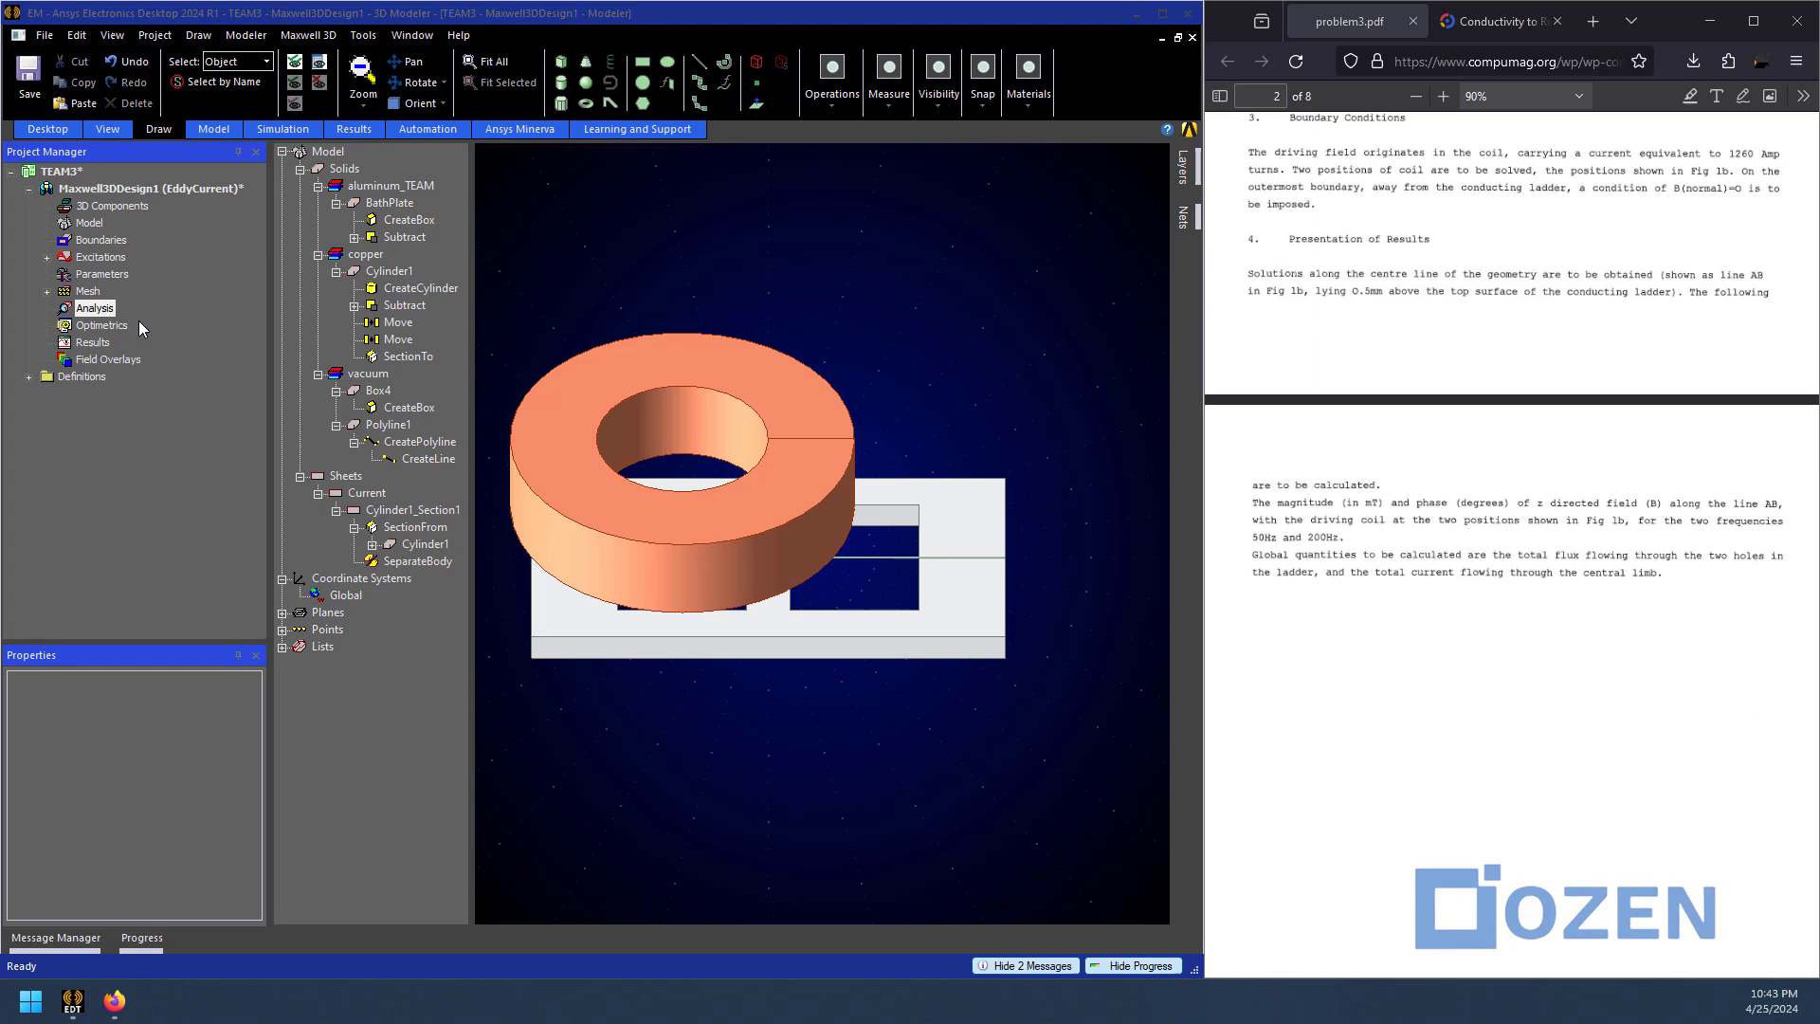
Add a solution setup to the eddy current analysis and open its adaptive frequency for editing
right_click(66, 313)
left_click(99, 349)
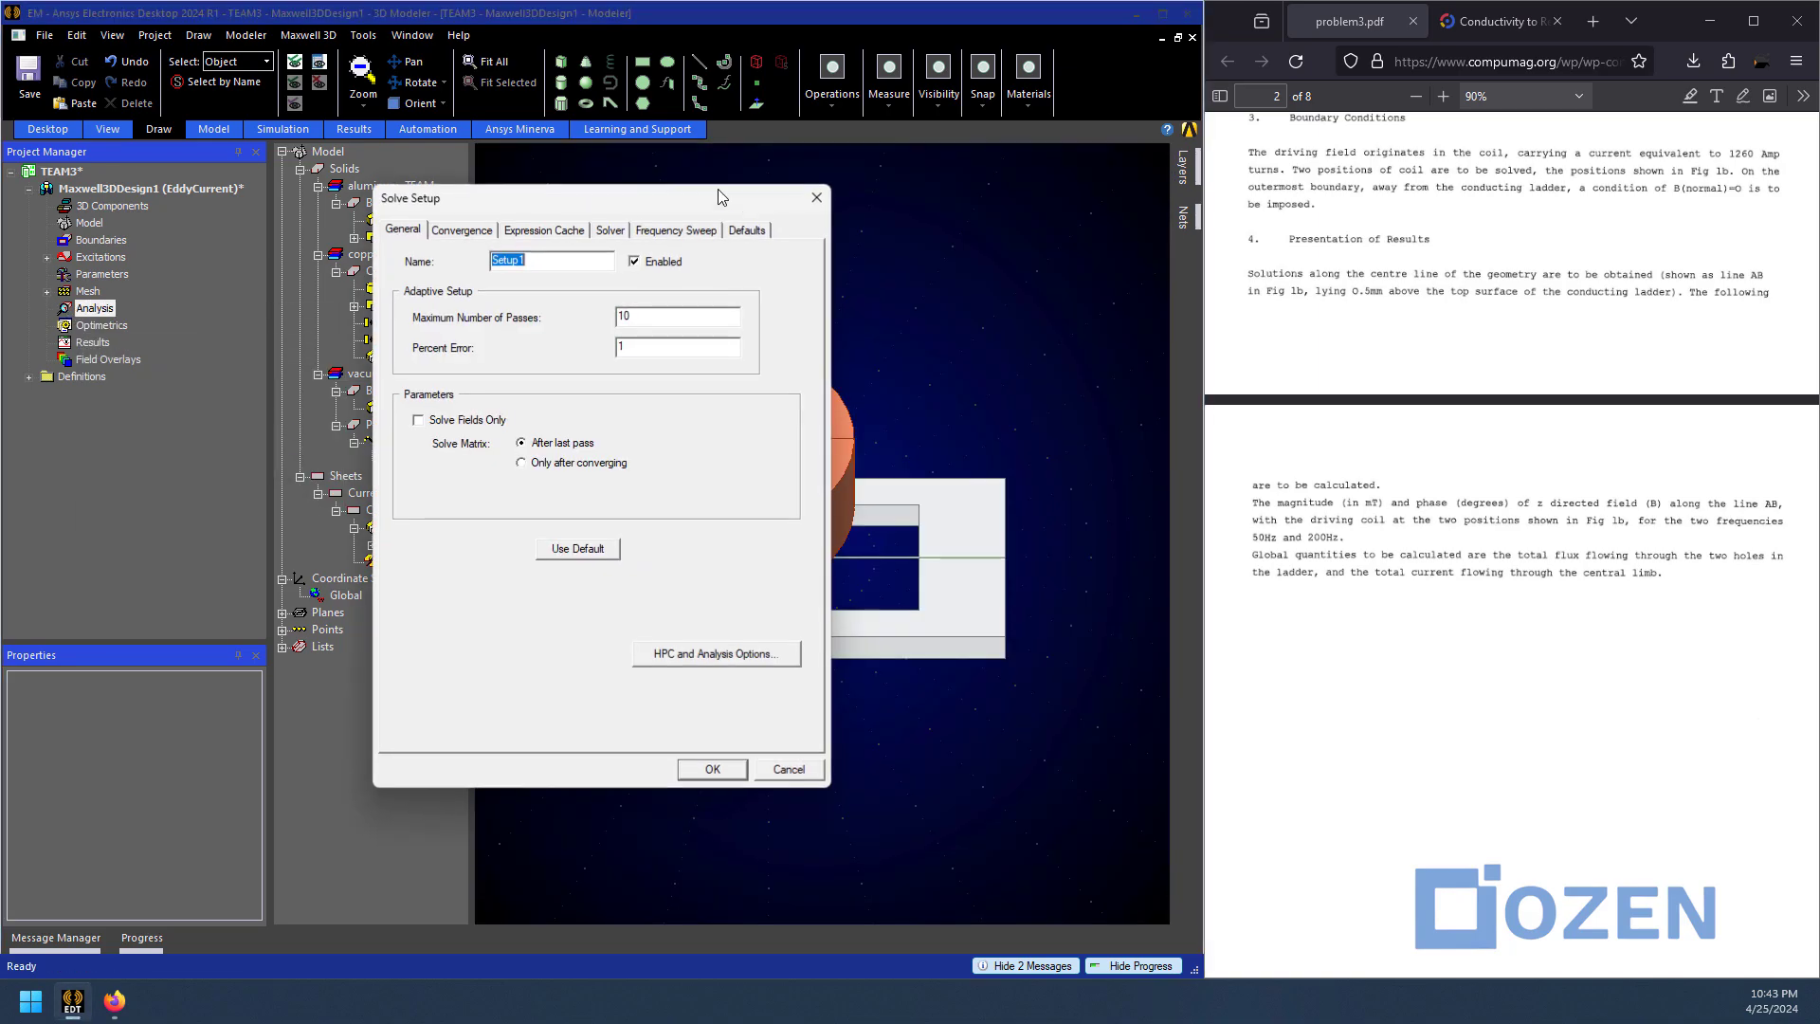
left_click(609, 232)
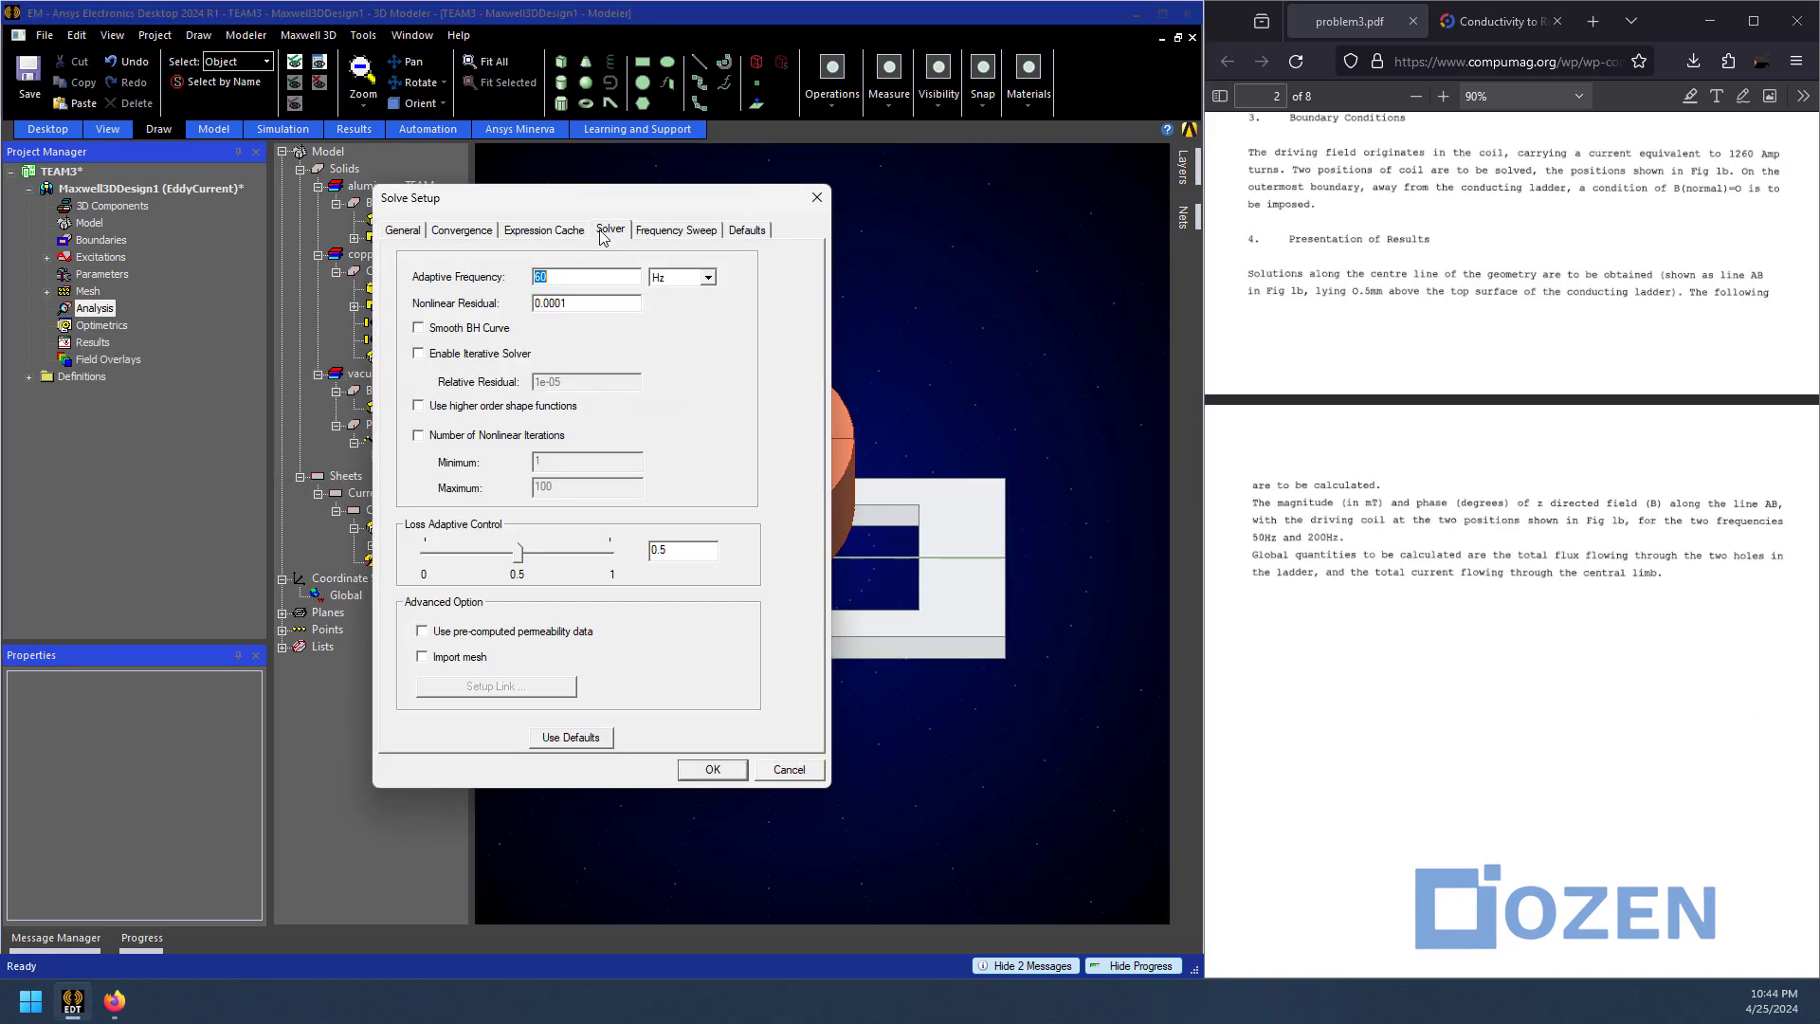
left_click(663, 233)
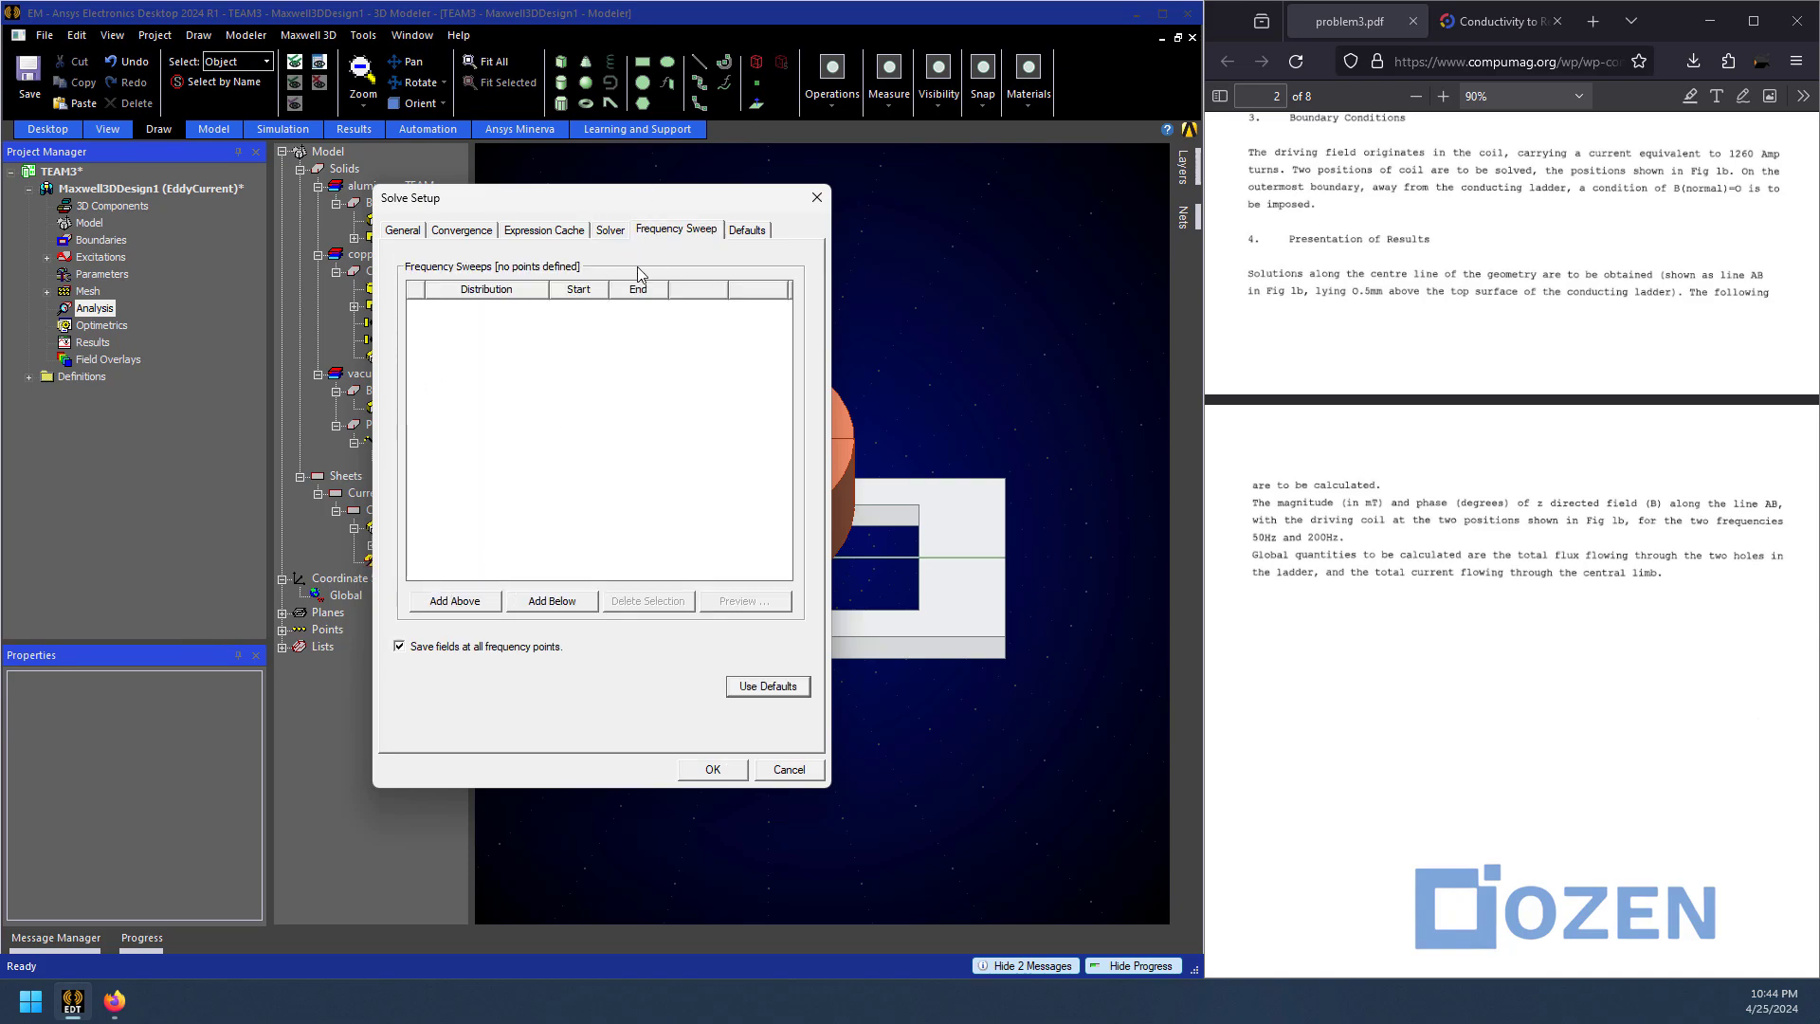
left_click(612, 232)
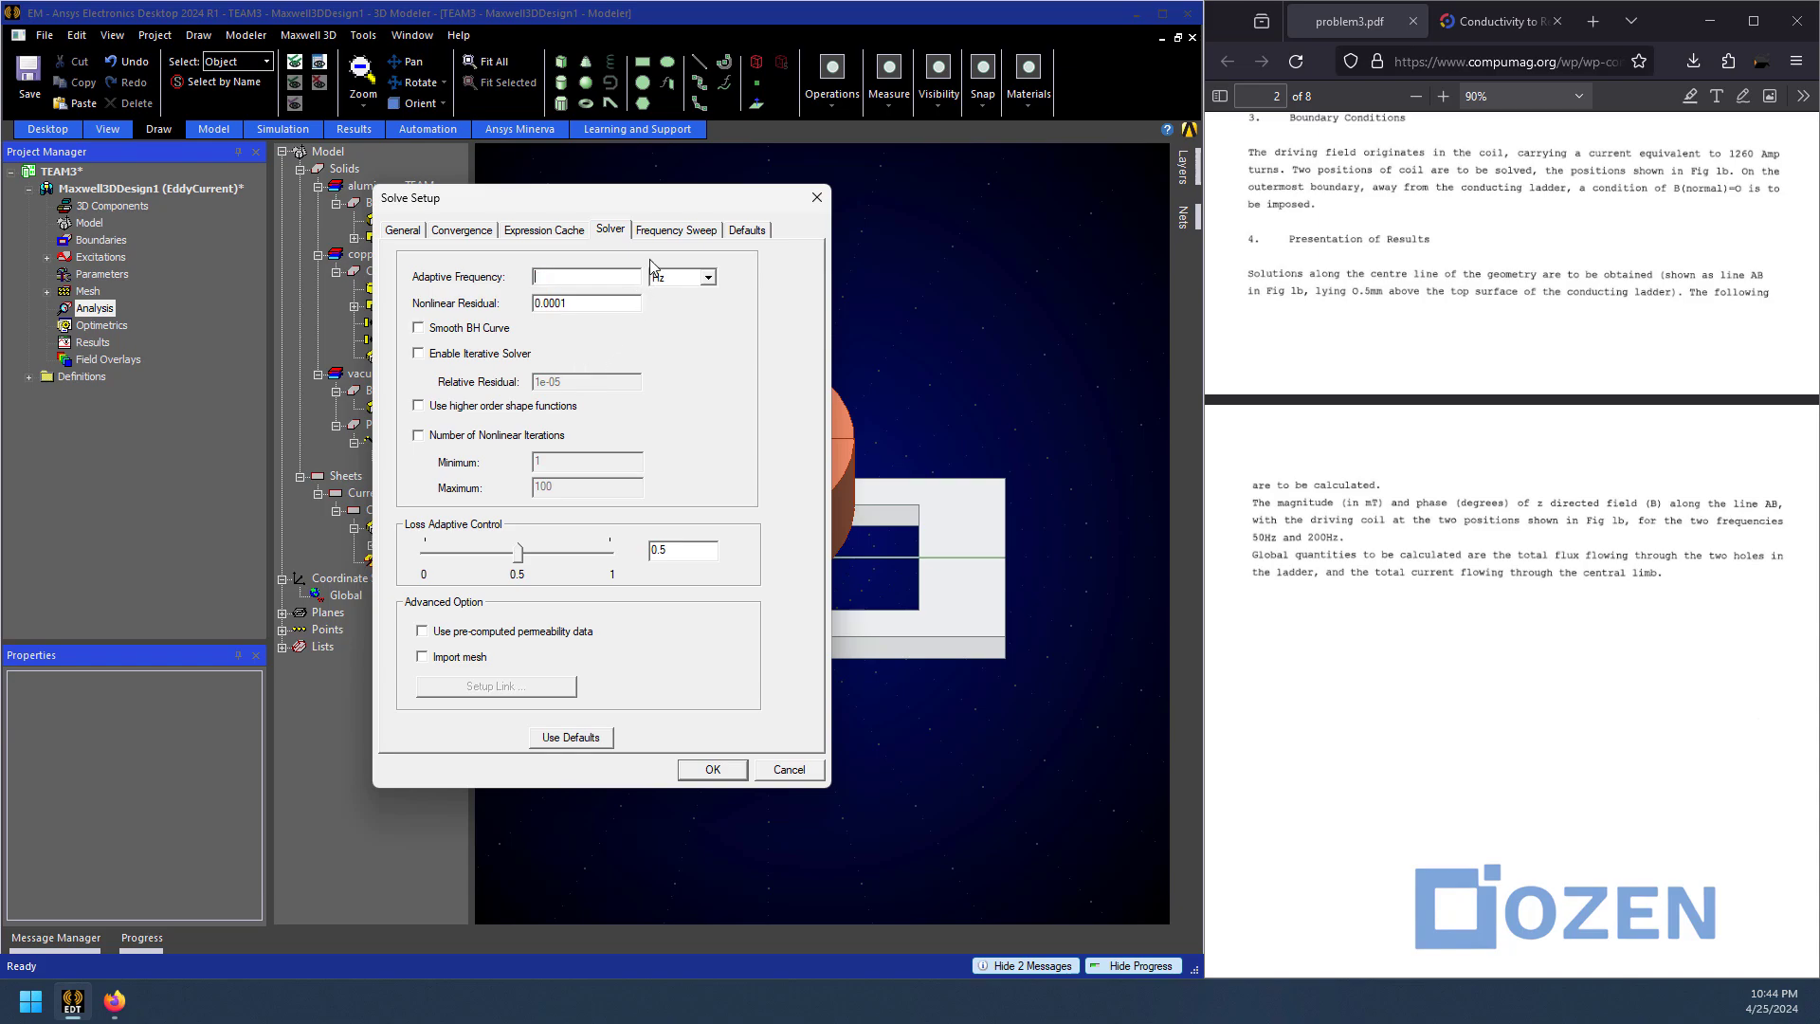
Add a linear step frequency sweep from 50 Hz to 200 Hz to the setup and open its step size for editing
left_click(676, 233)
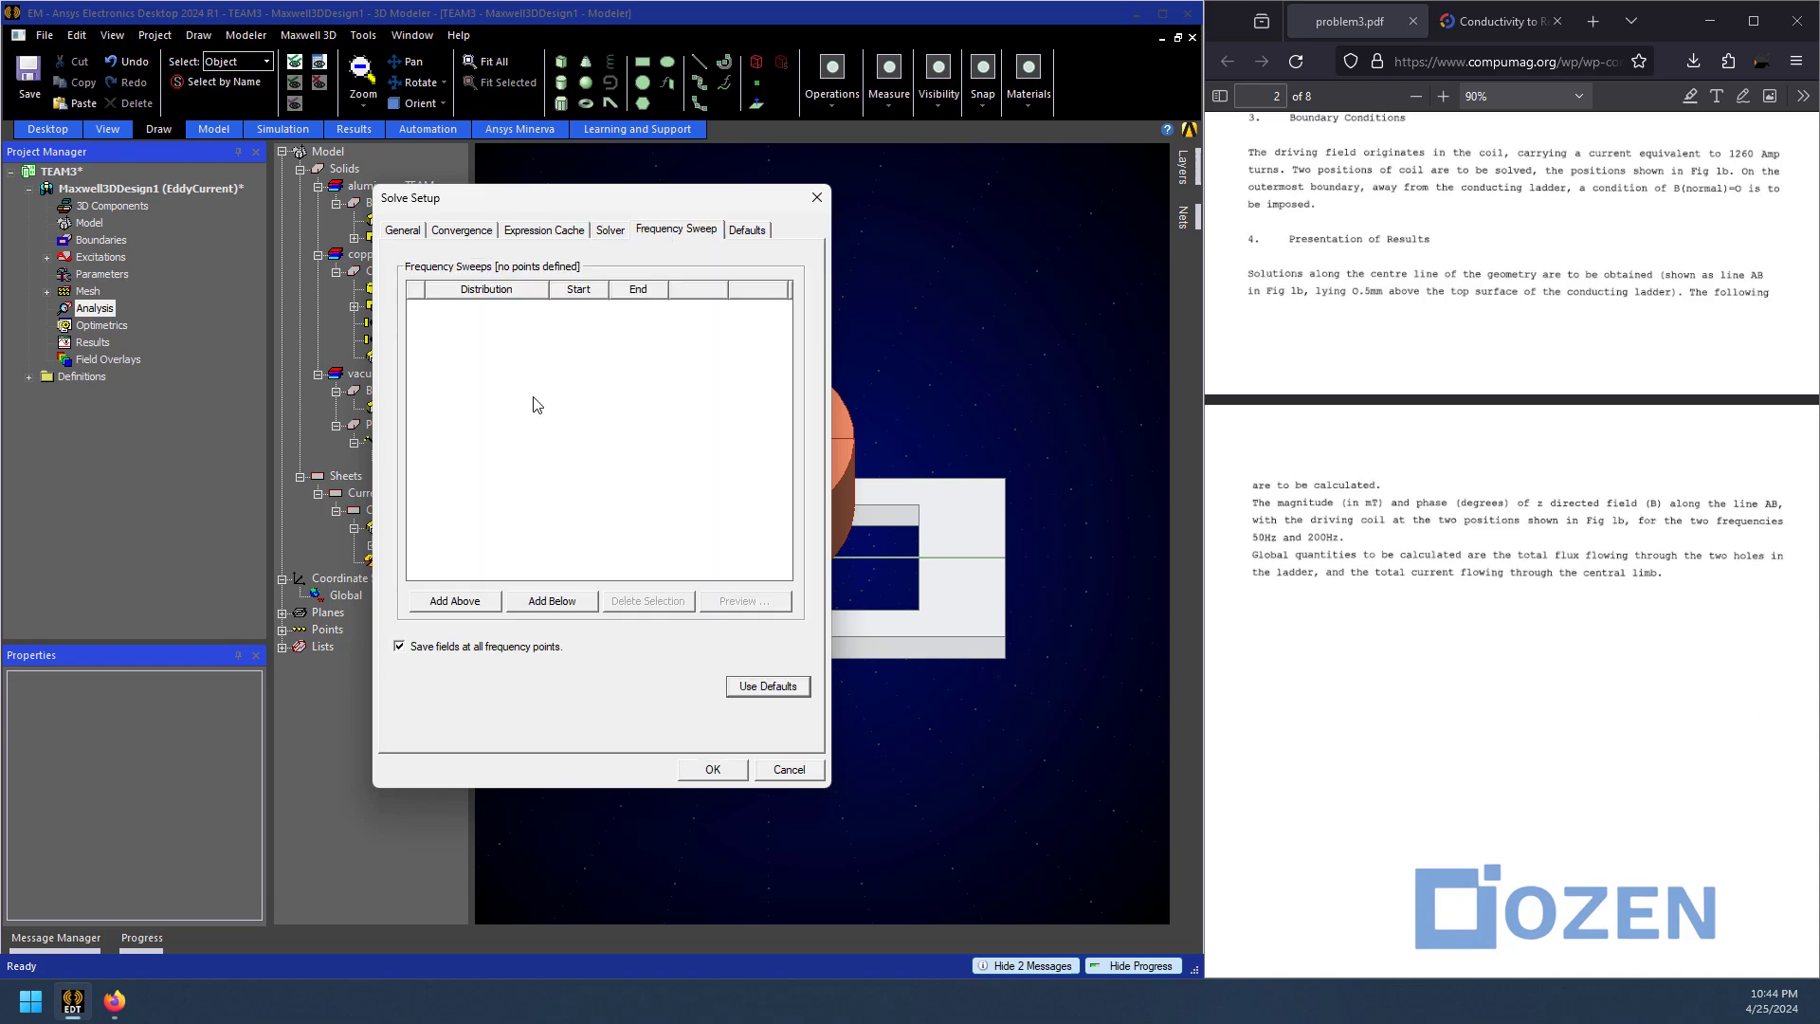
left_click(475, 604)
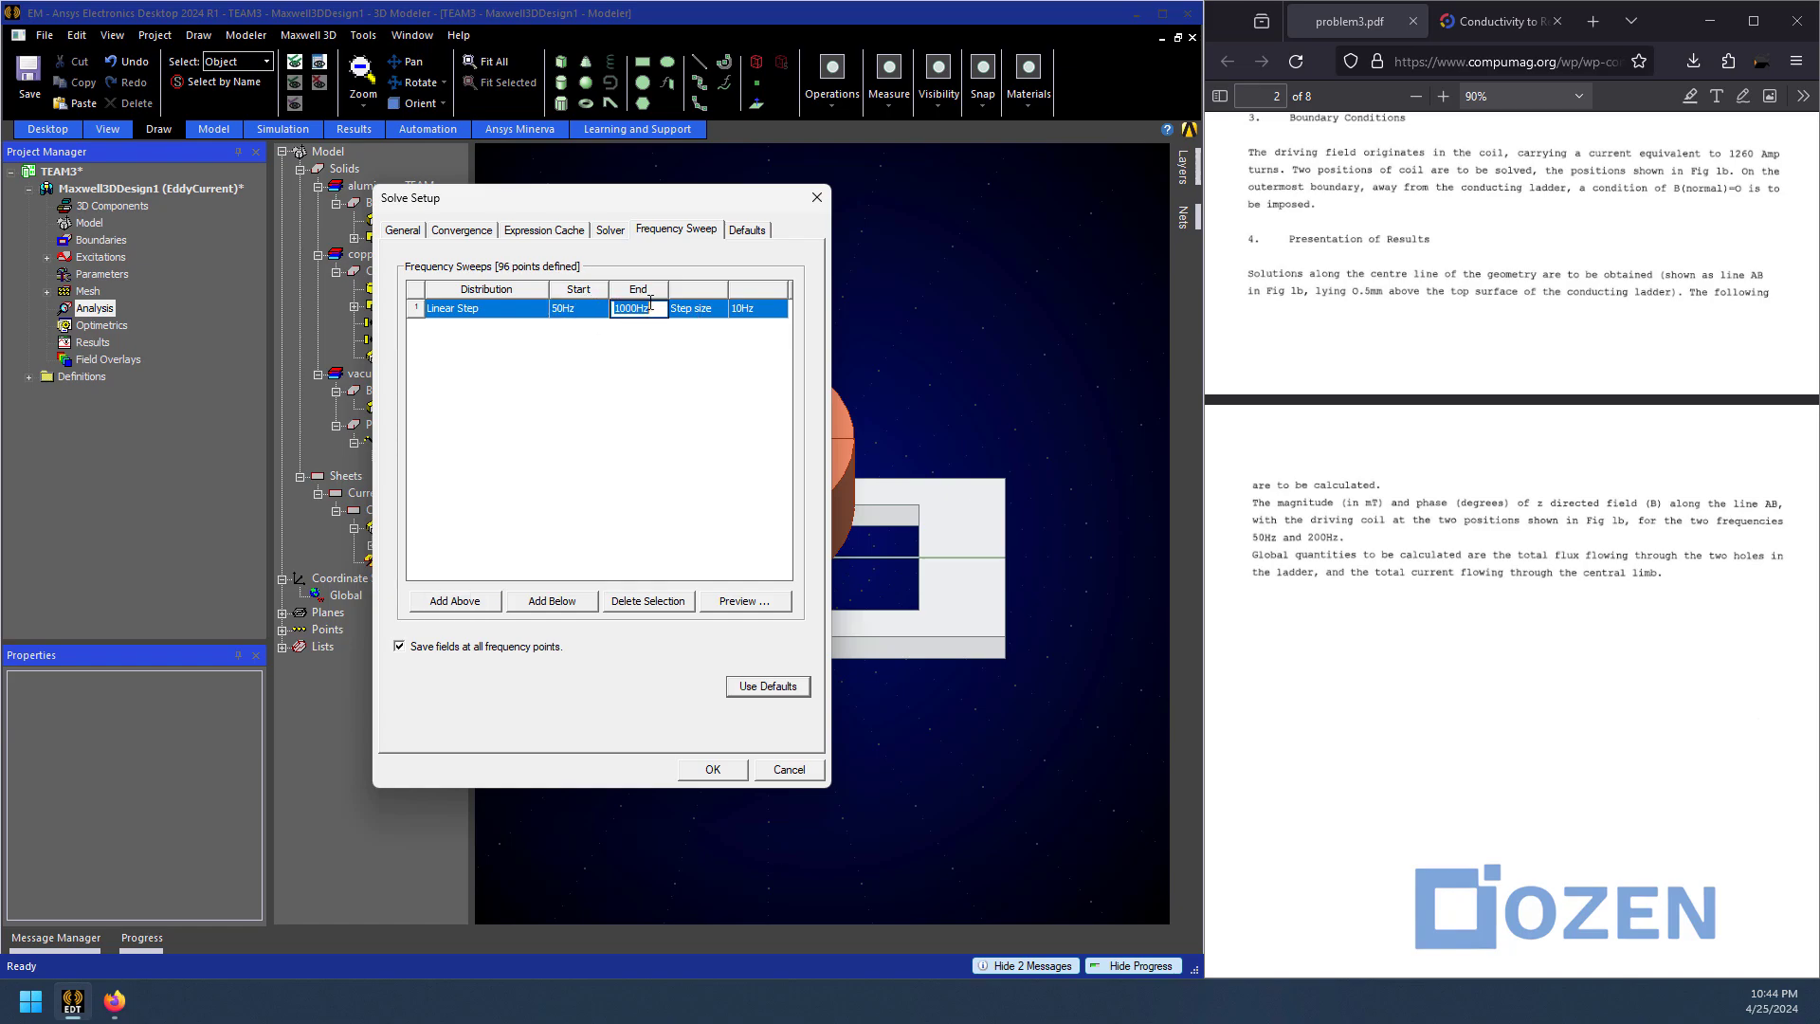
left_click(745, 309)
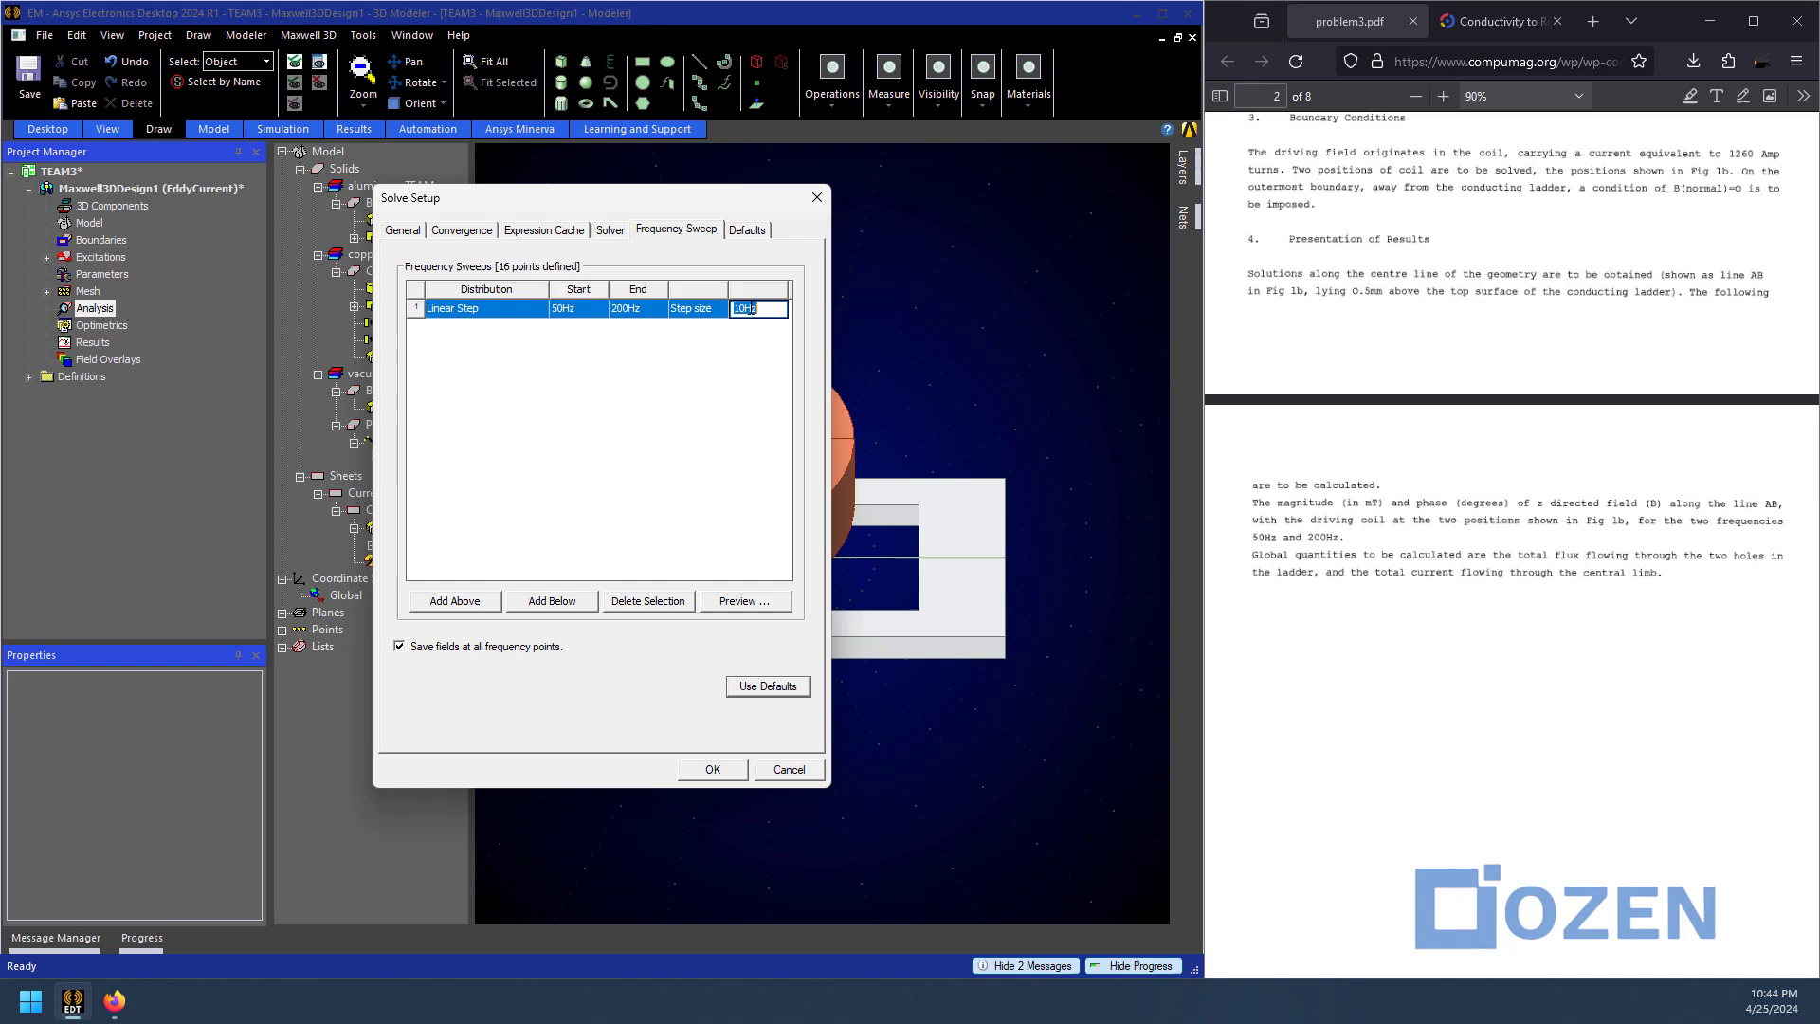
left_click(523, 352)
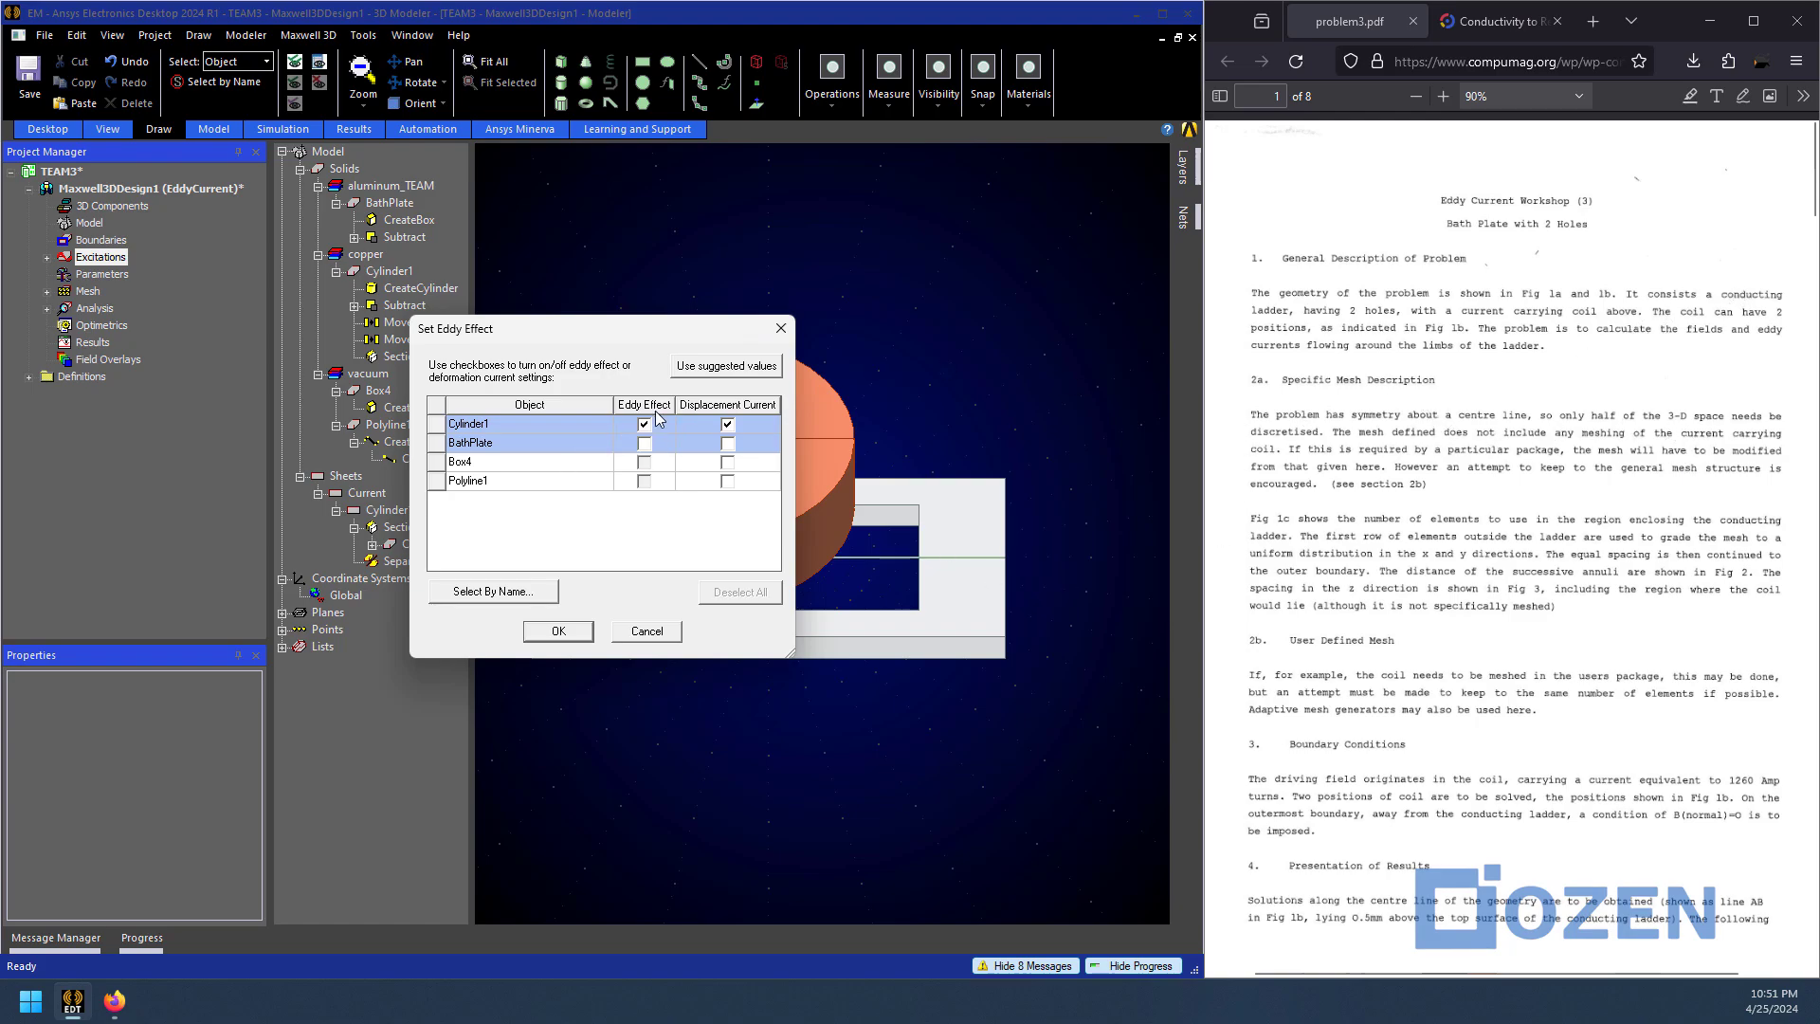
Enable the eddy effect for BathPlate and disable eddy effect and displacement current for Cylinder1
left_click(645, 445)
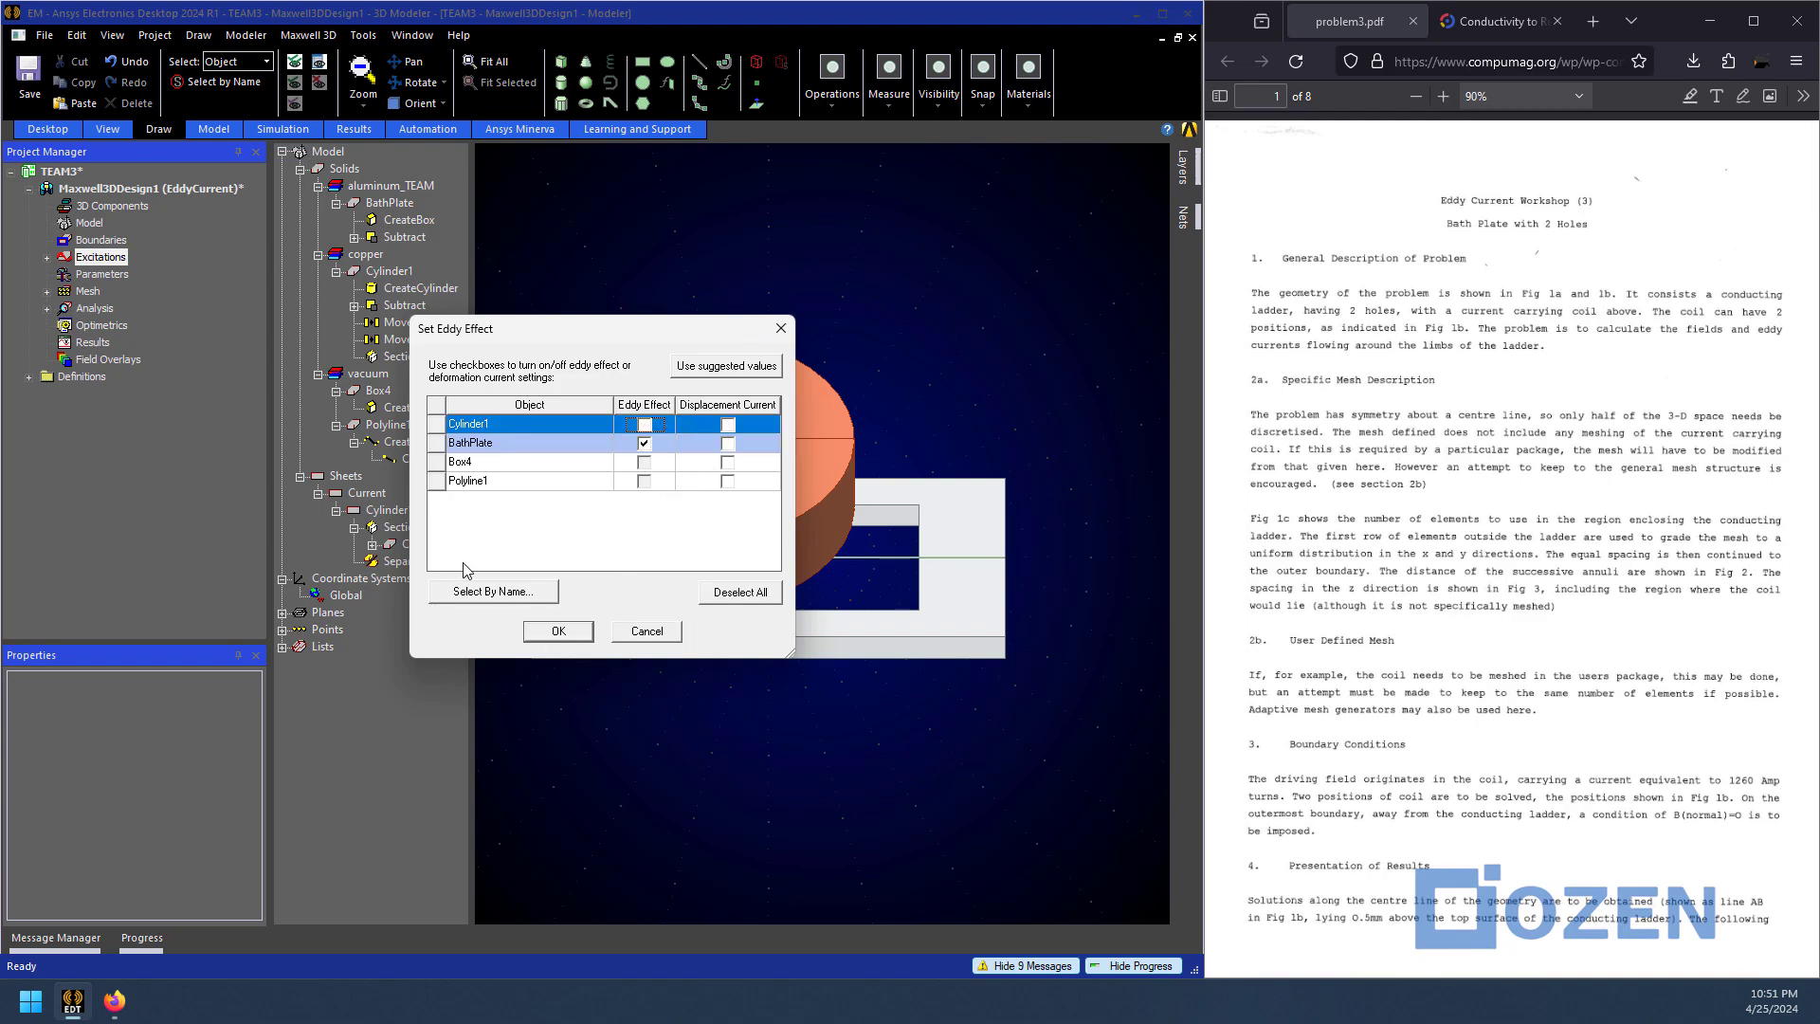
left_click(577, 634)
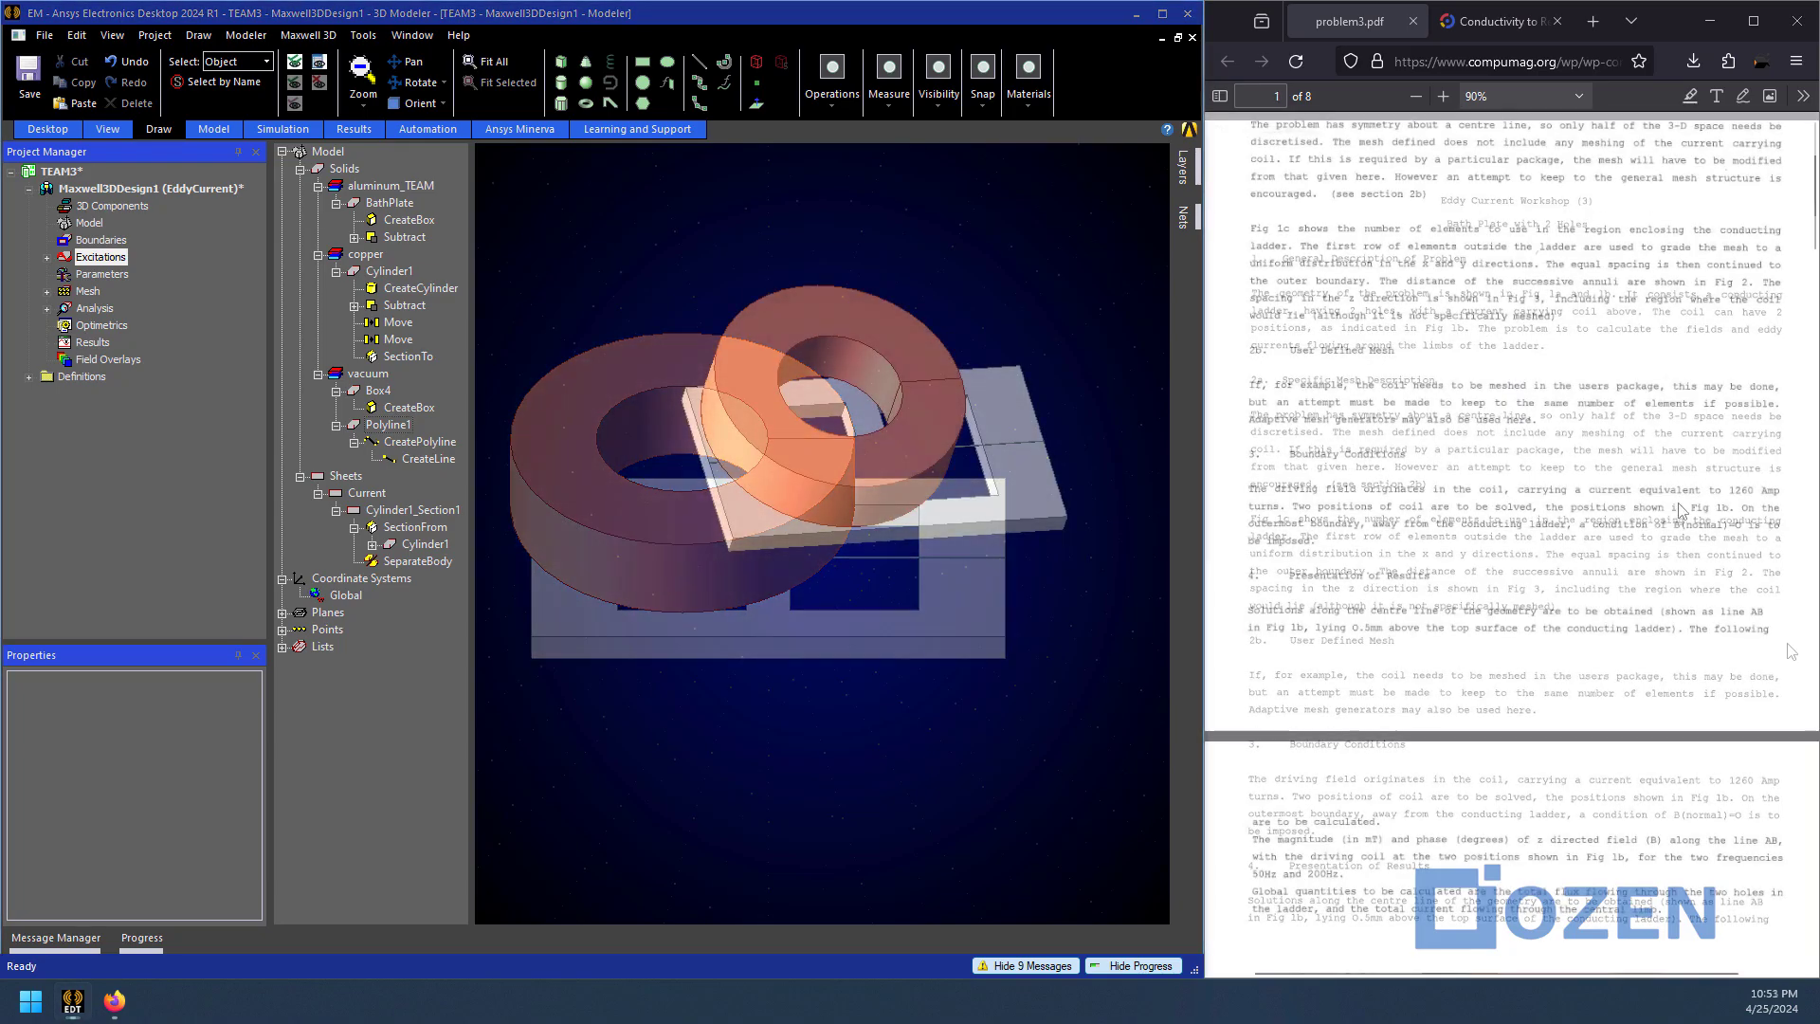
Move the copper coil Cylinder1 about 40 mm along Y between two picked points
left_click(834, 328)
left_click(877, 418)
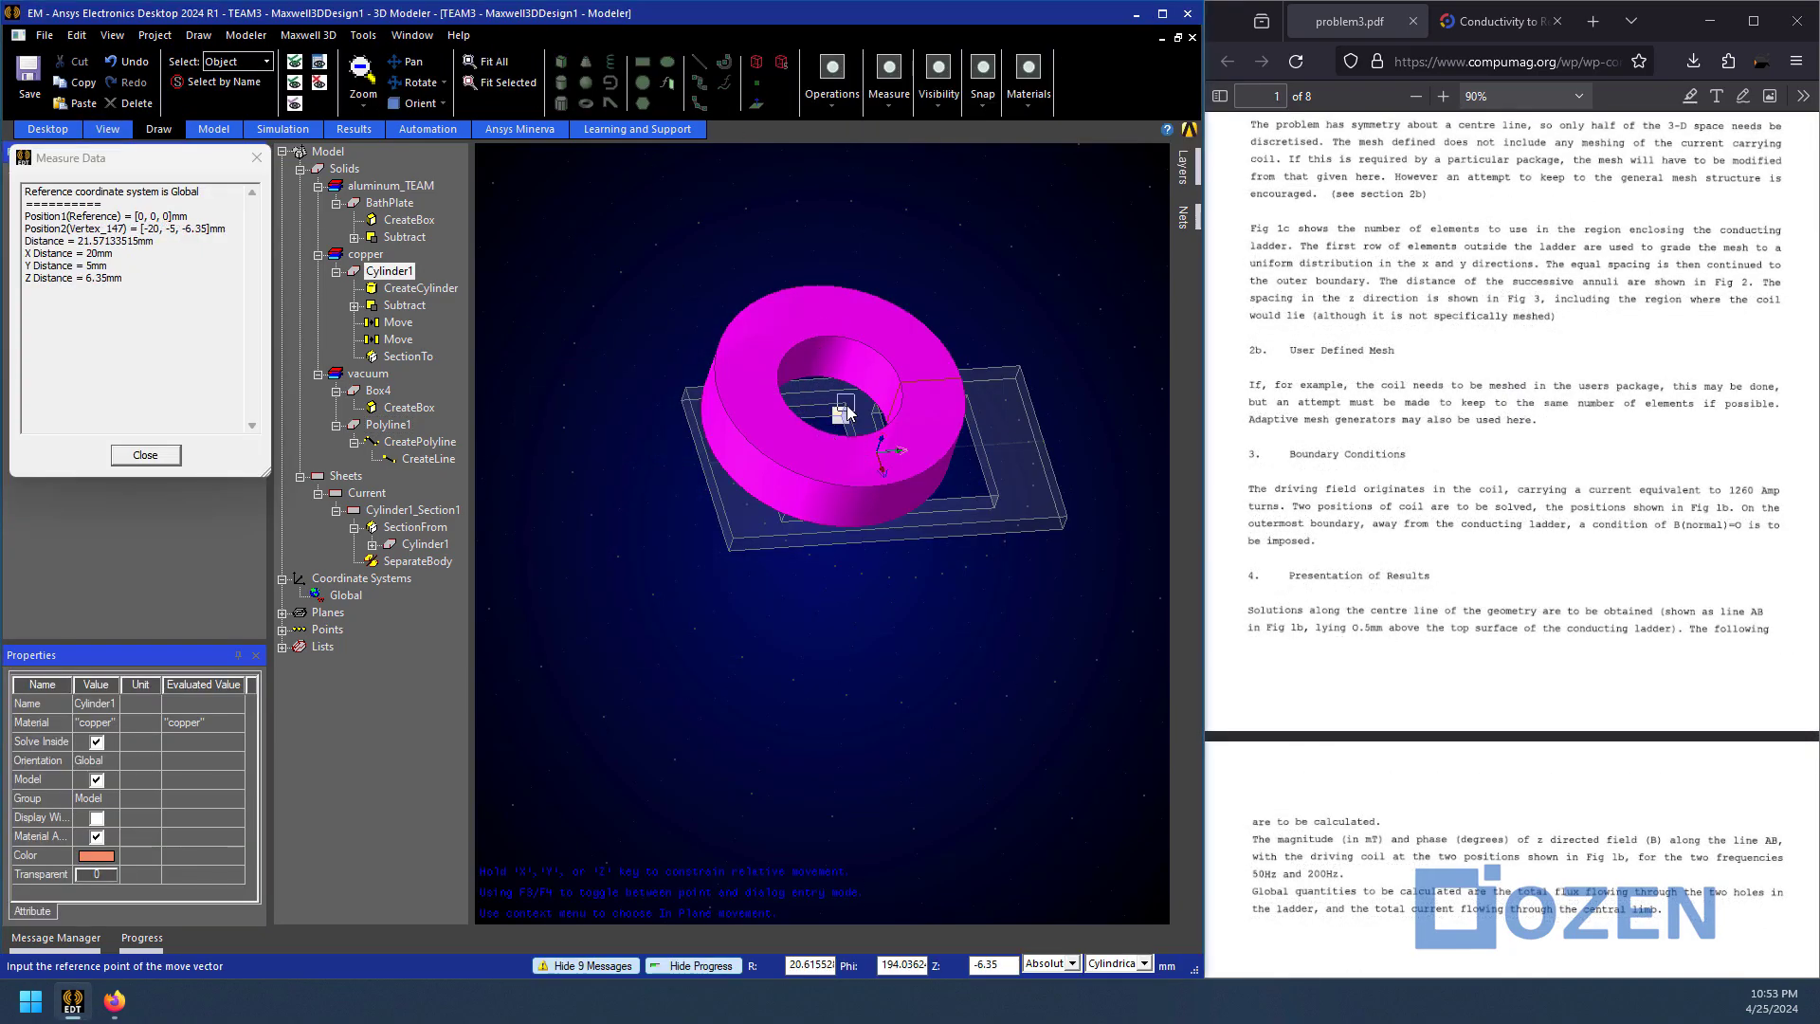
left_click(965, 406)
Set the coil's move vector to 0,move,0 and define the variable move with a value of 0 mm
left_click(270, 432)
type("0,move ,0")
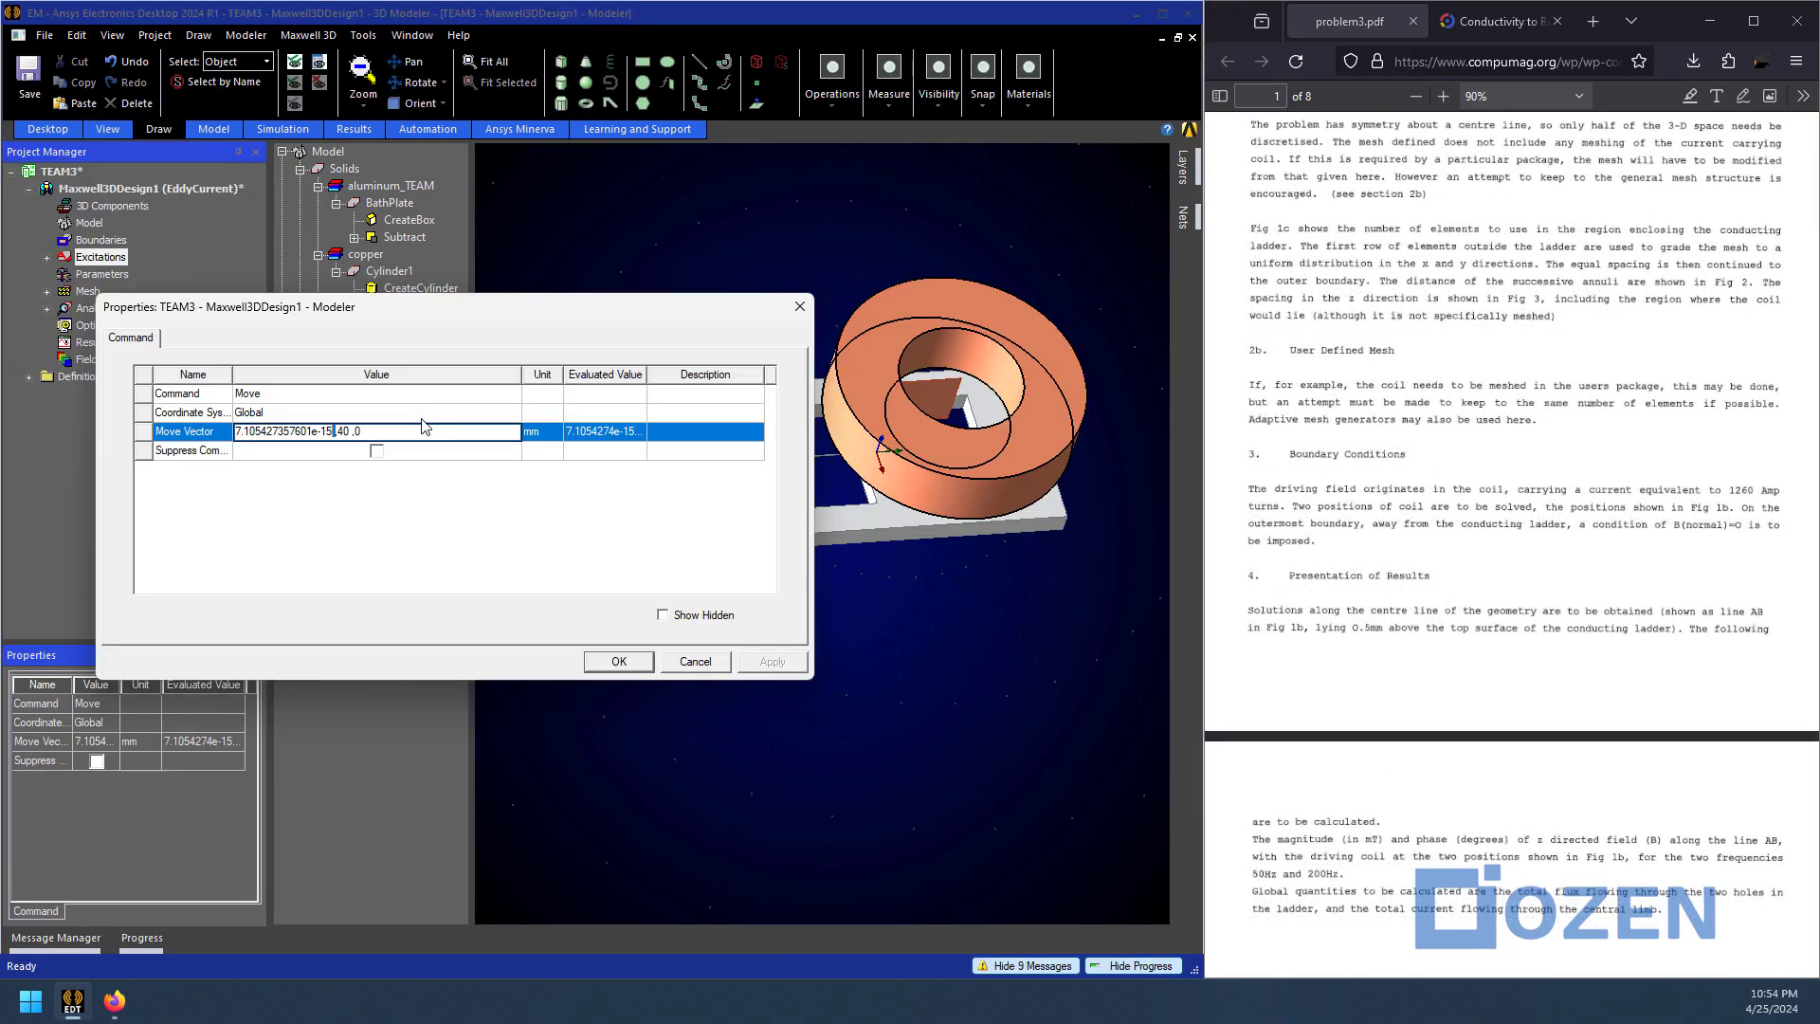
key("Return")
left_click(584, 426)
left_click(474, 455)
left_click(412, 595)
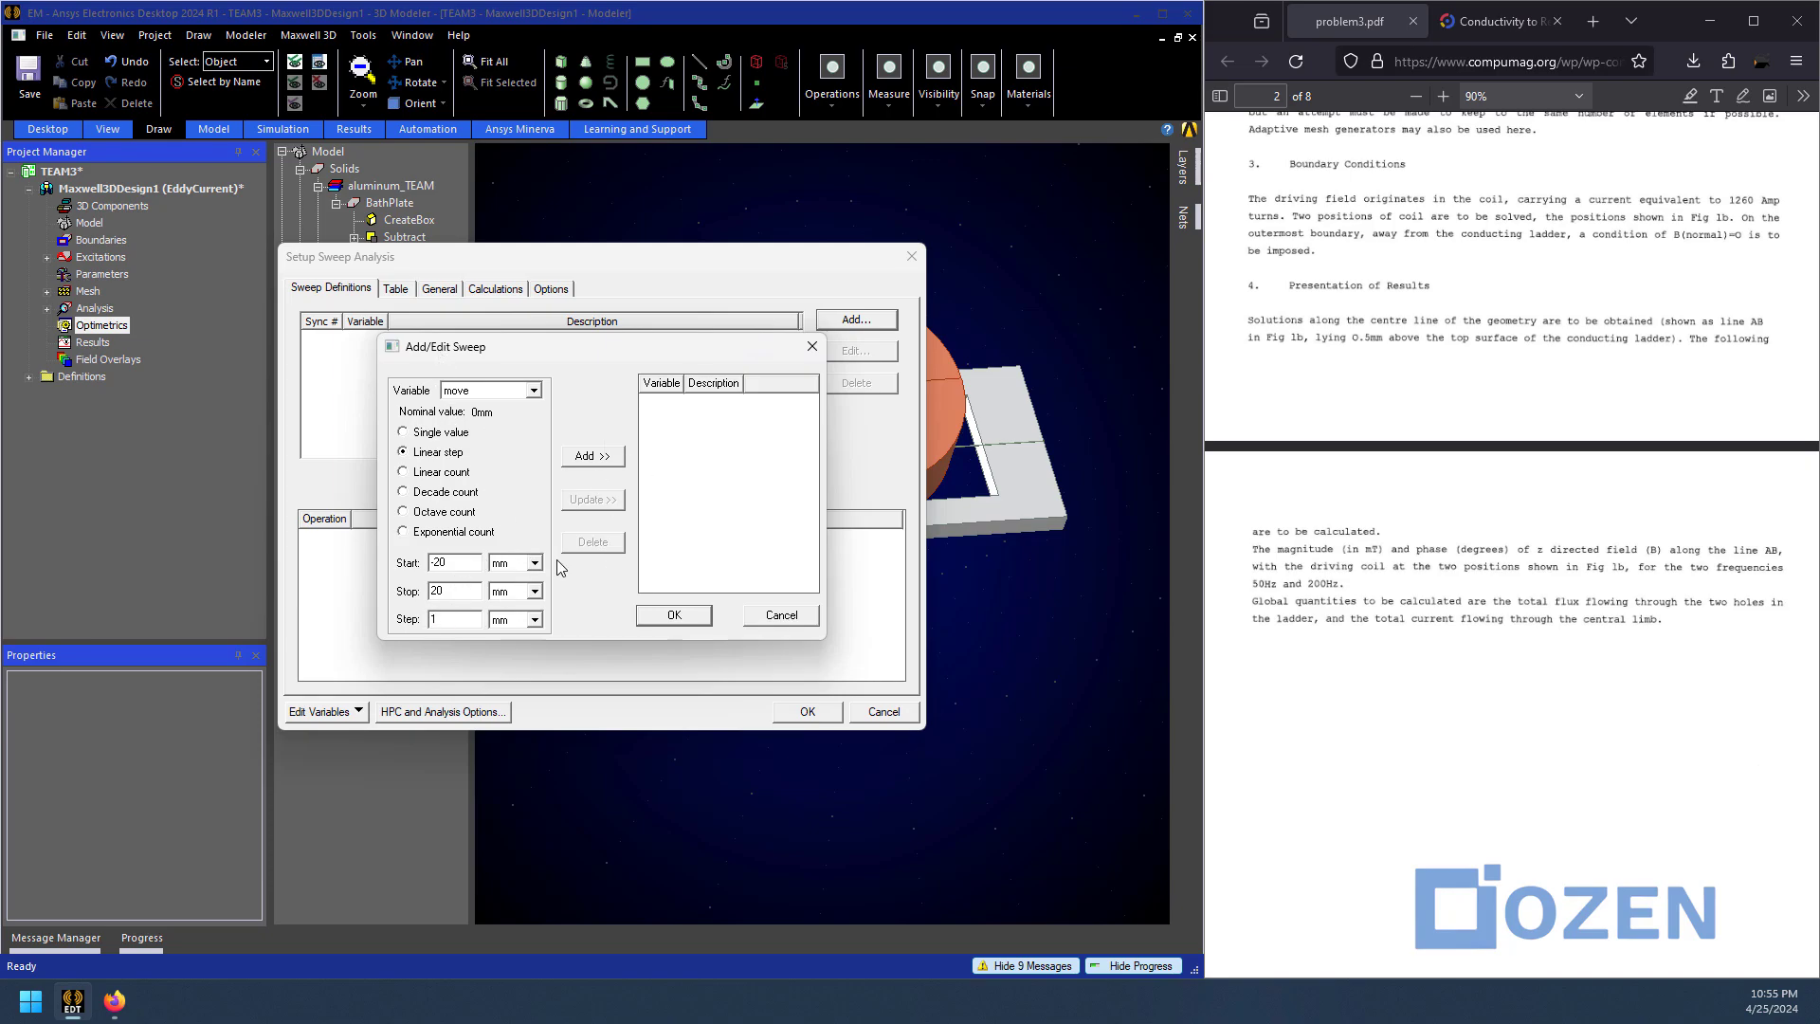
Add a parametric sweep of the variable move as a linear step from -20 mm to 20 mm in 1 mm steps
left_click(593, 456)
left_click(674, 615)
left_click(856, 320)
left_click(697, 618)
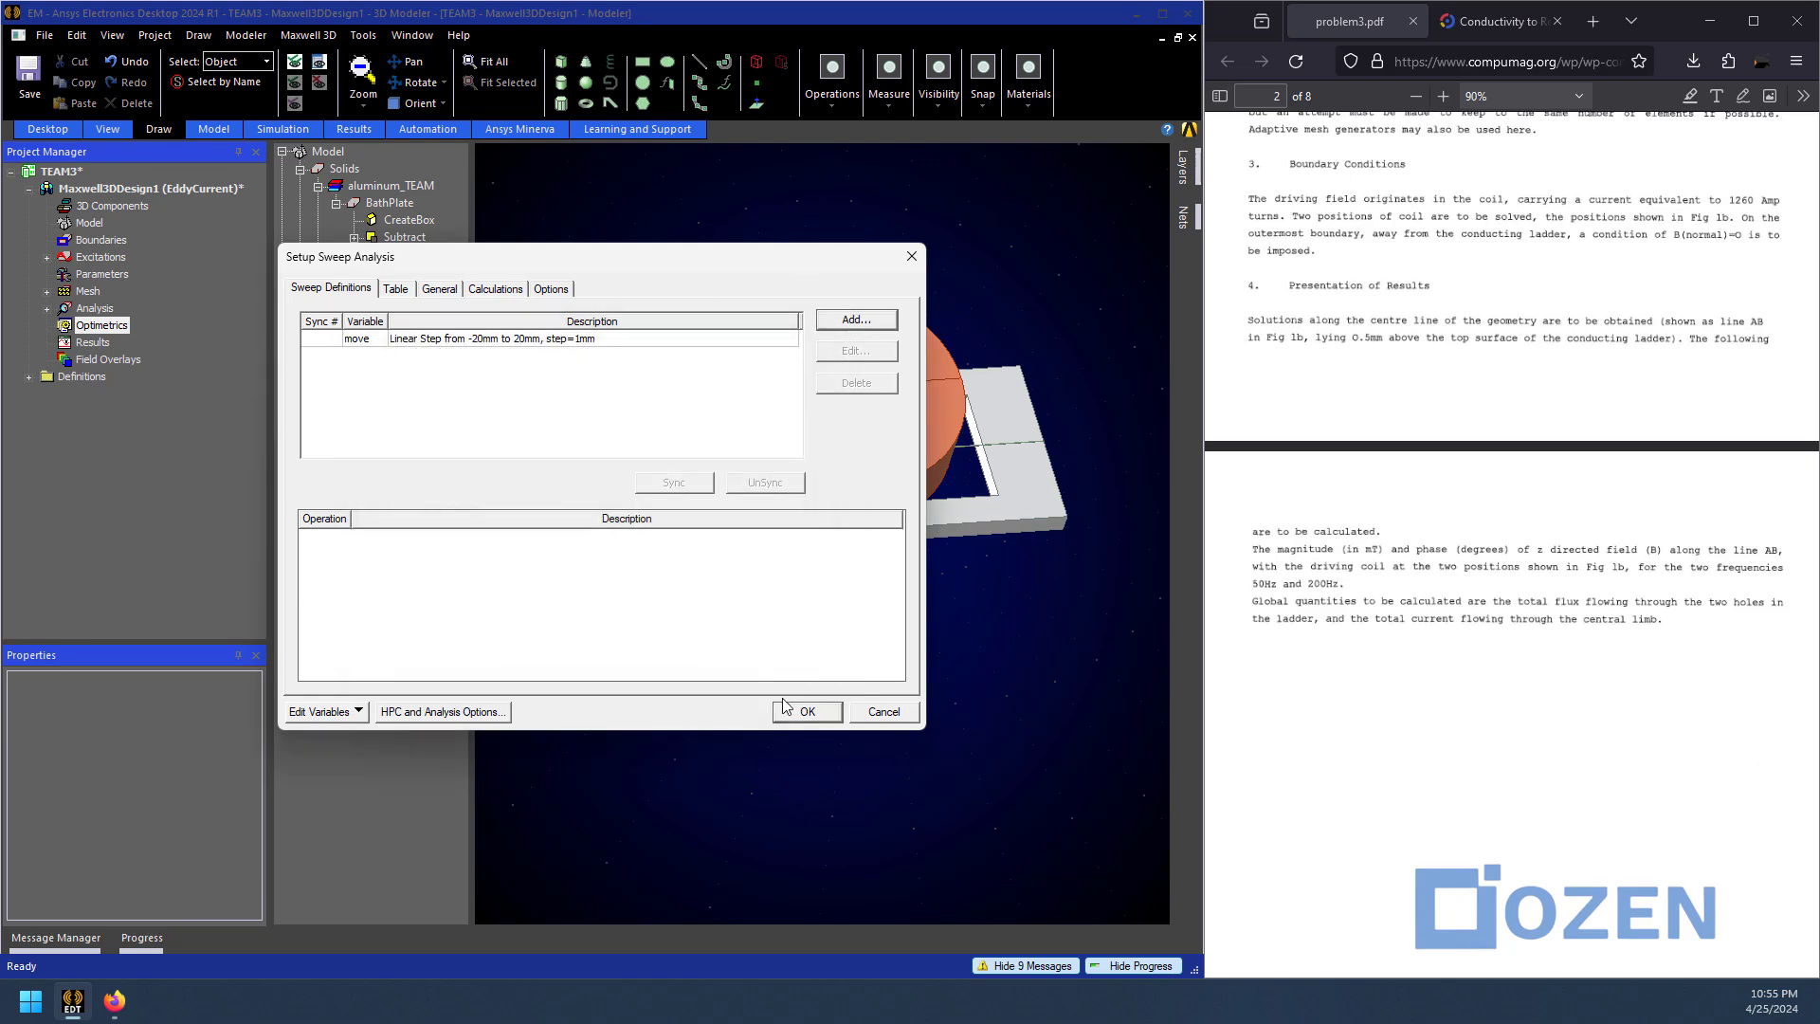
left_click(785, 709)
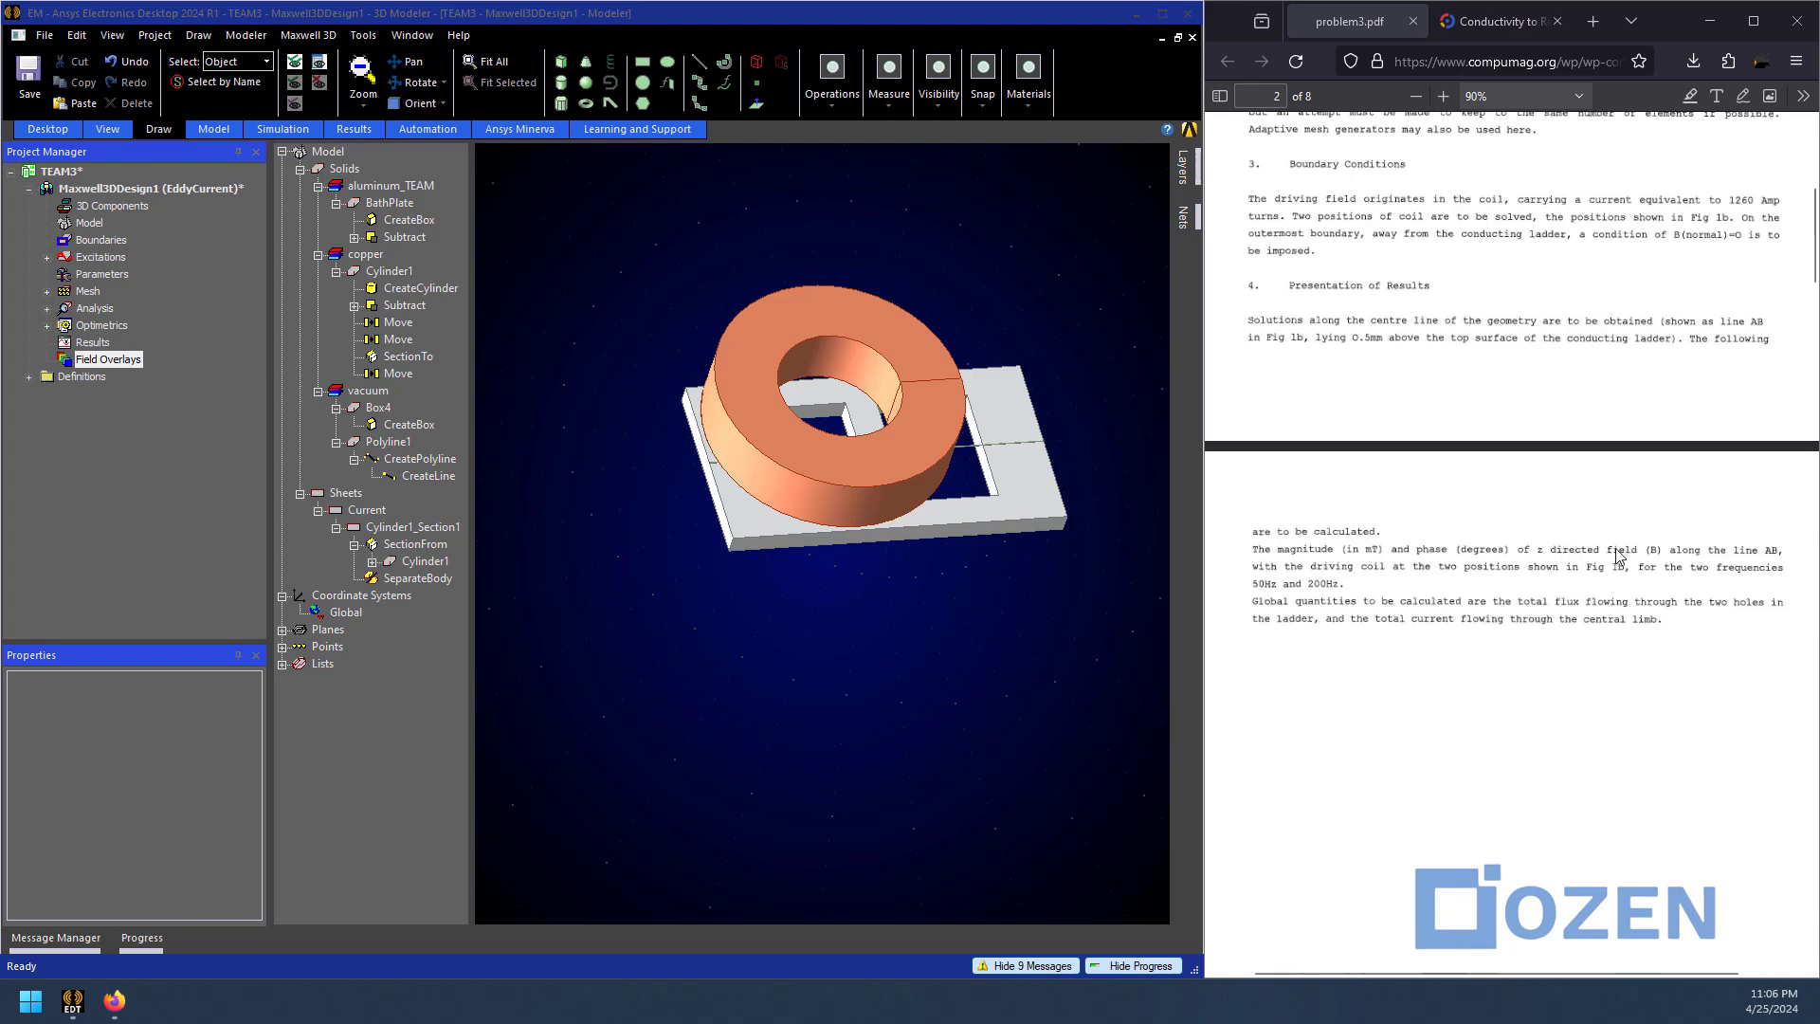
Enter the B quantity in the Fields Calculator from Field Overlays and extract its Z scalar component
right_click(137, 375)
left_click(189, 674)
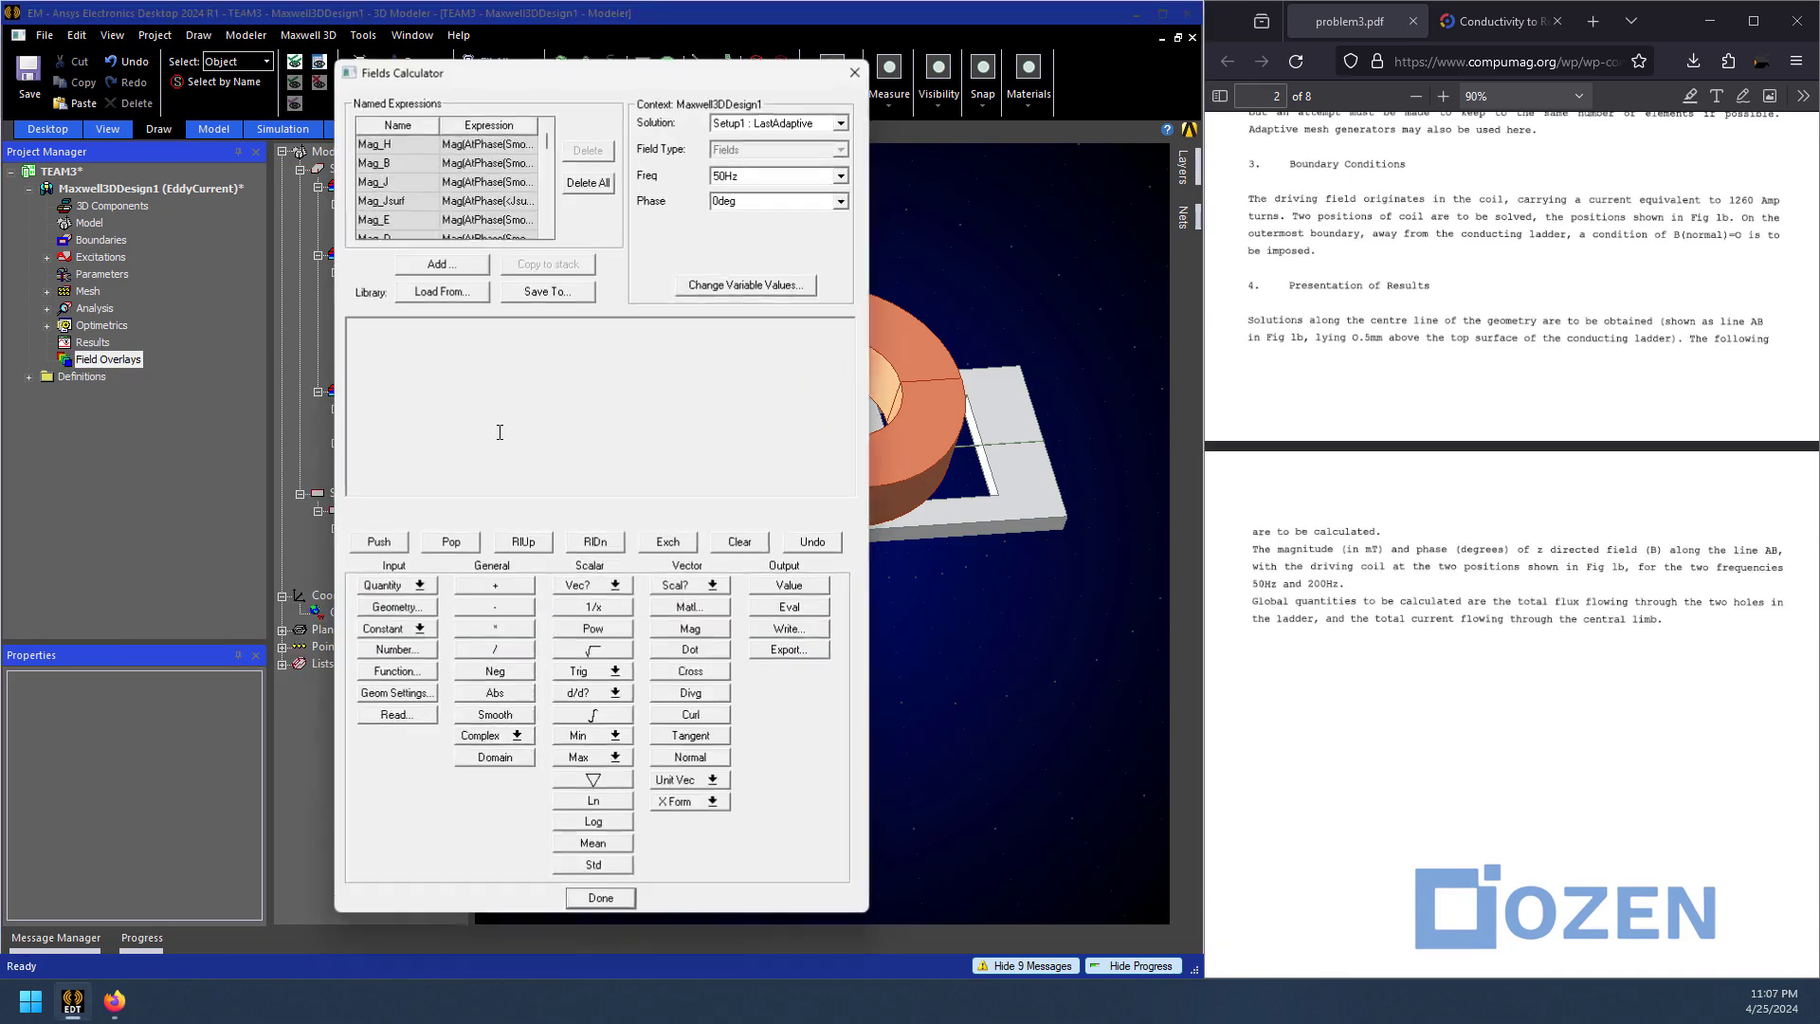
left_click(413, 588)
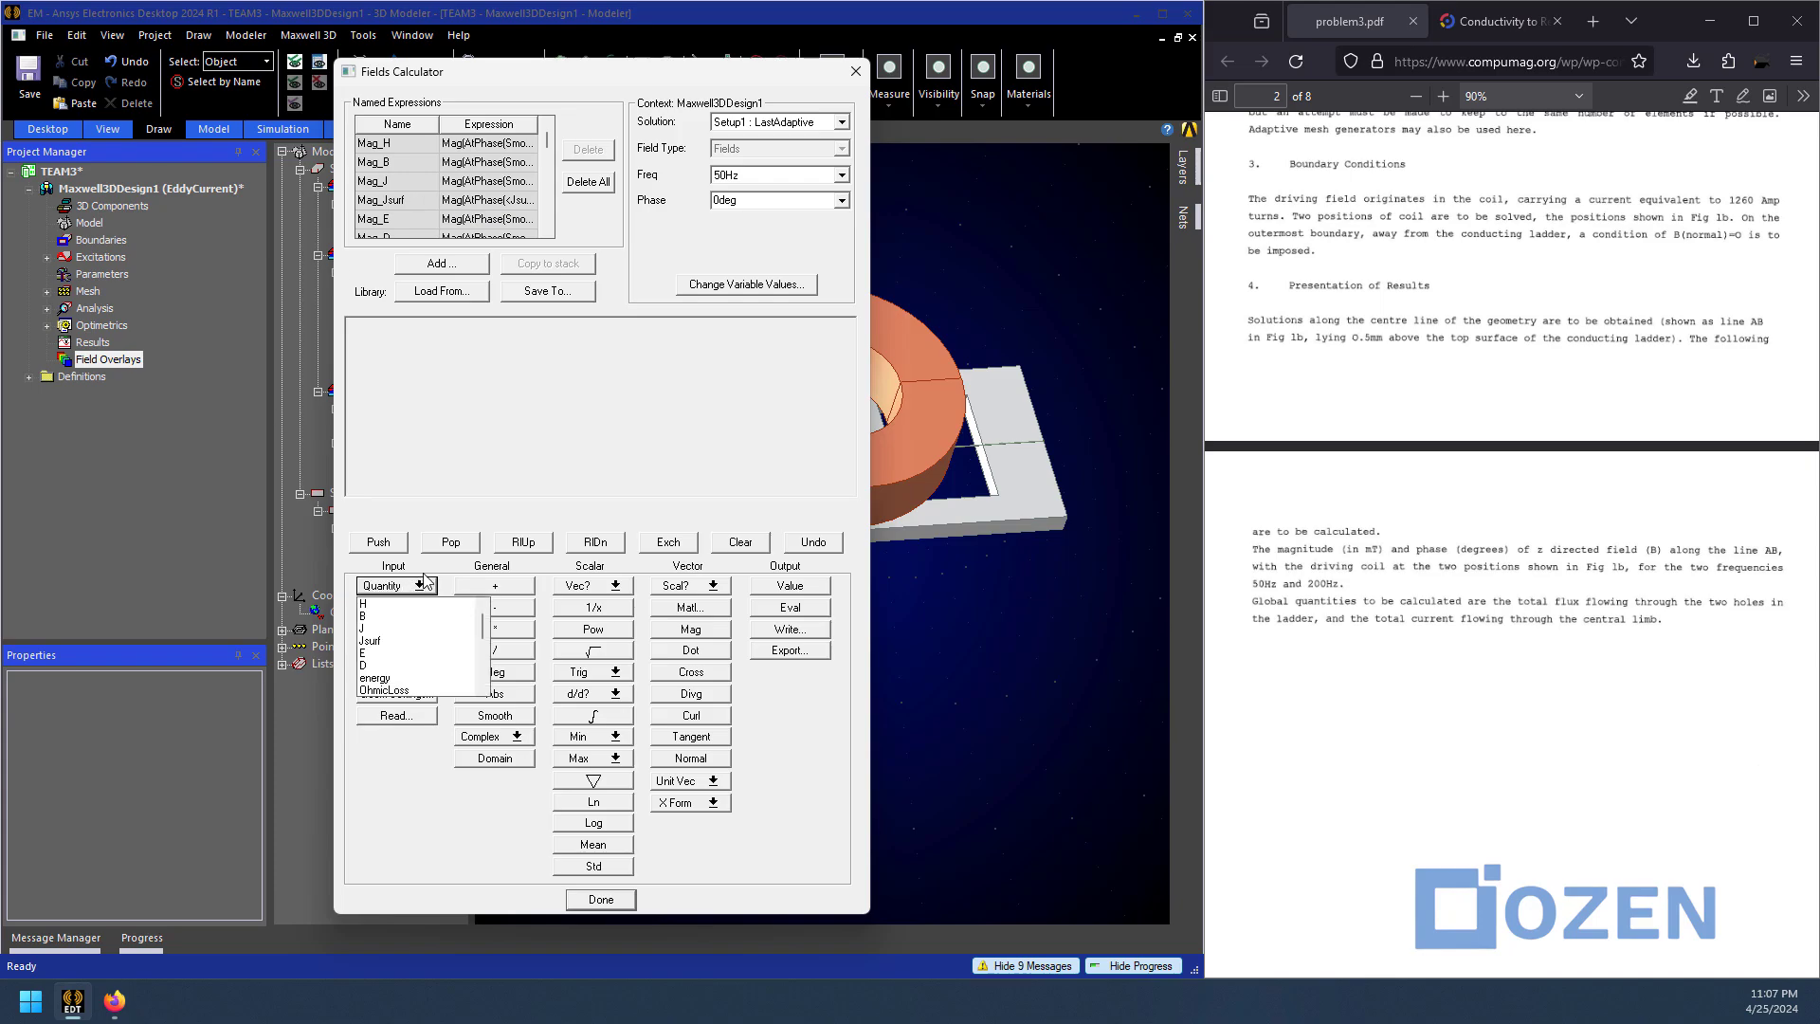
left_click(411, 617)
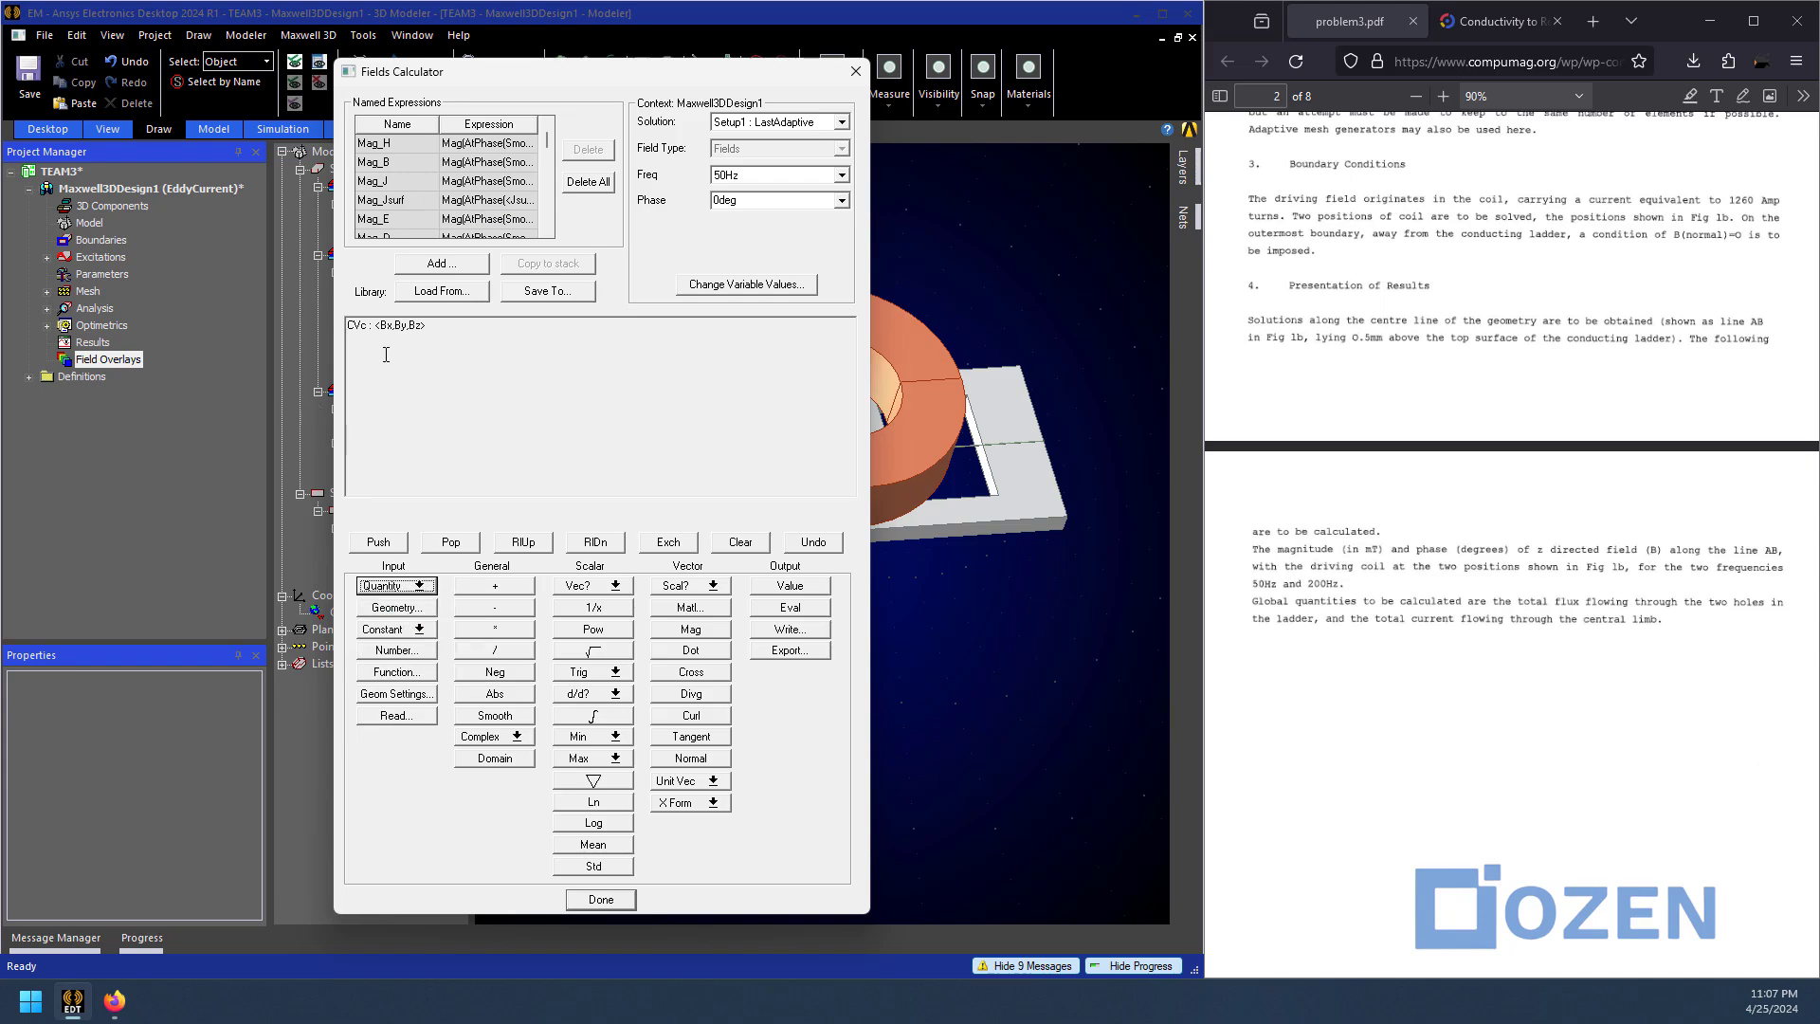
left_click(698, 585)
left_click(707, 634)
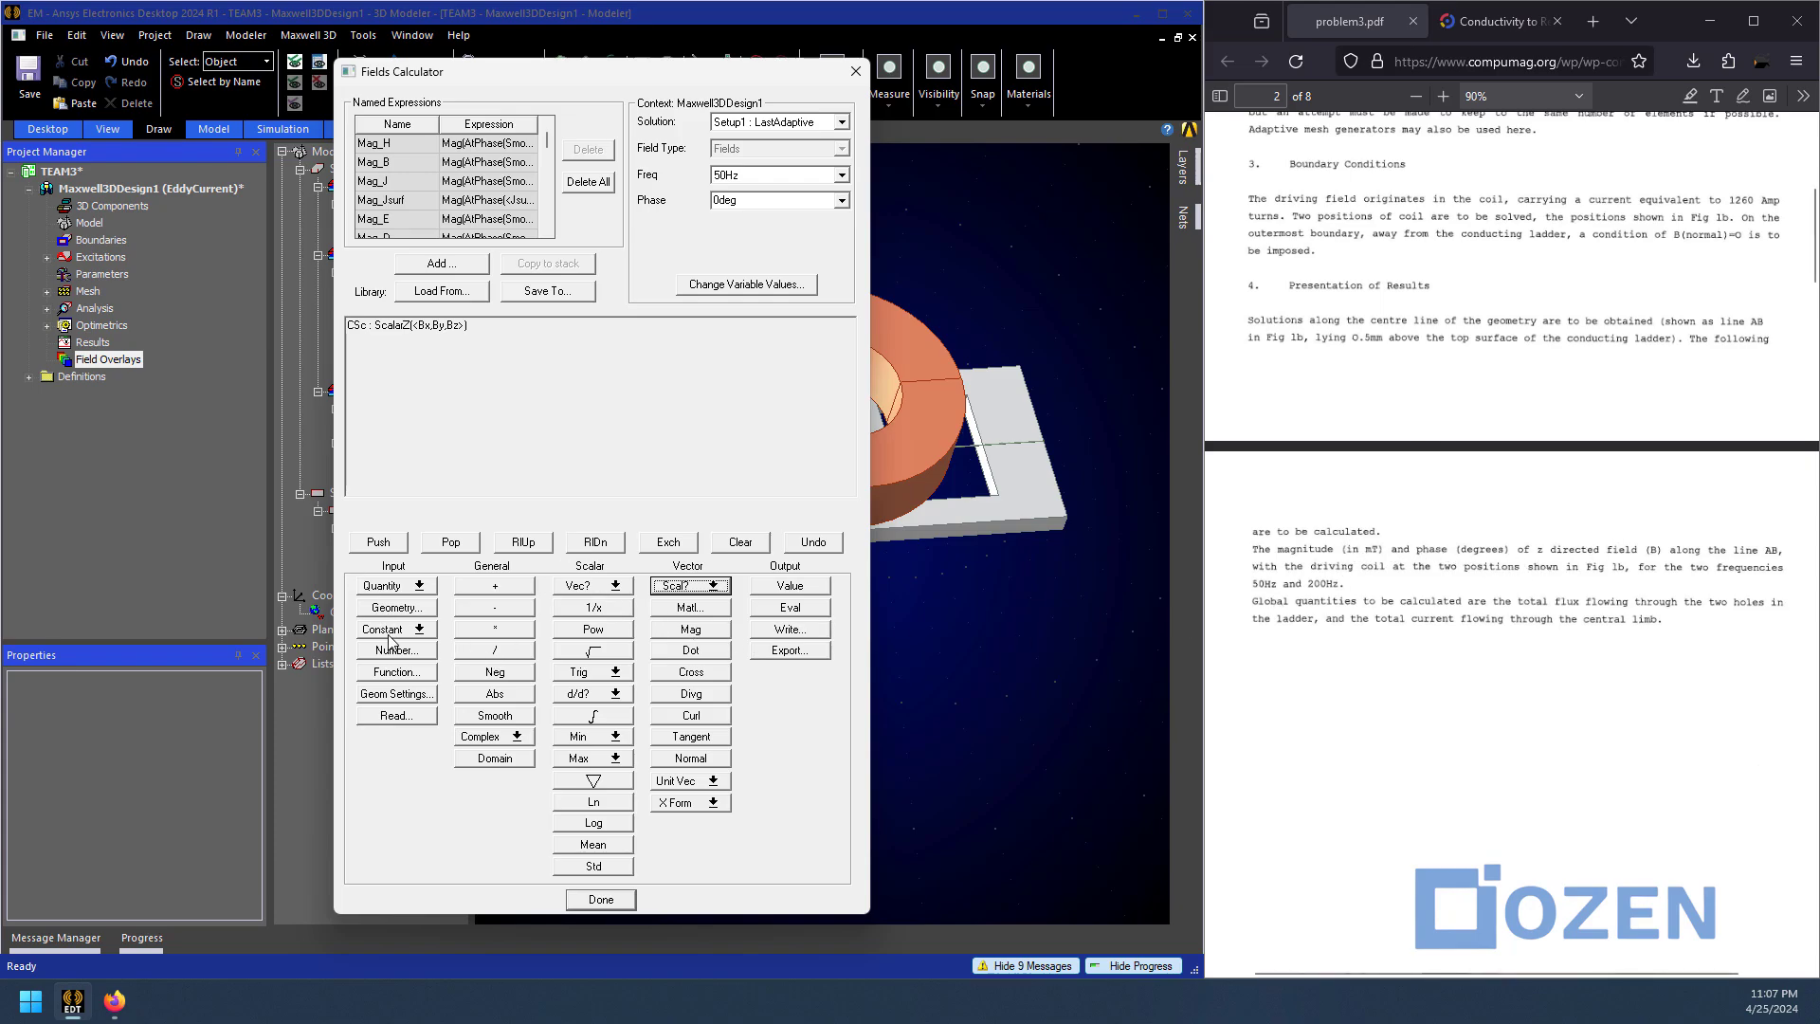
left_click(395, 630)
left_click(429, 580)
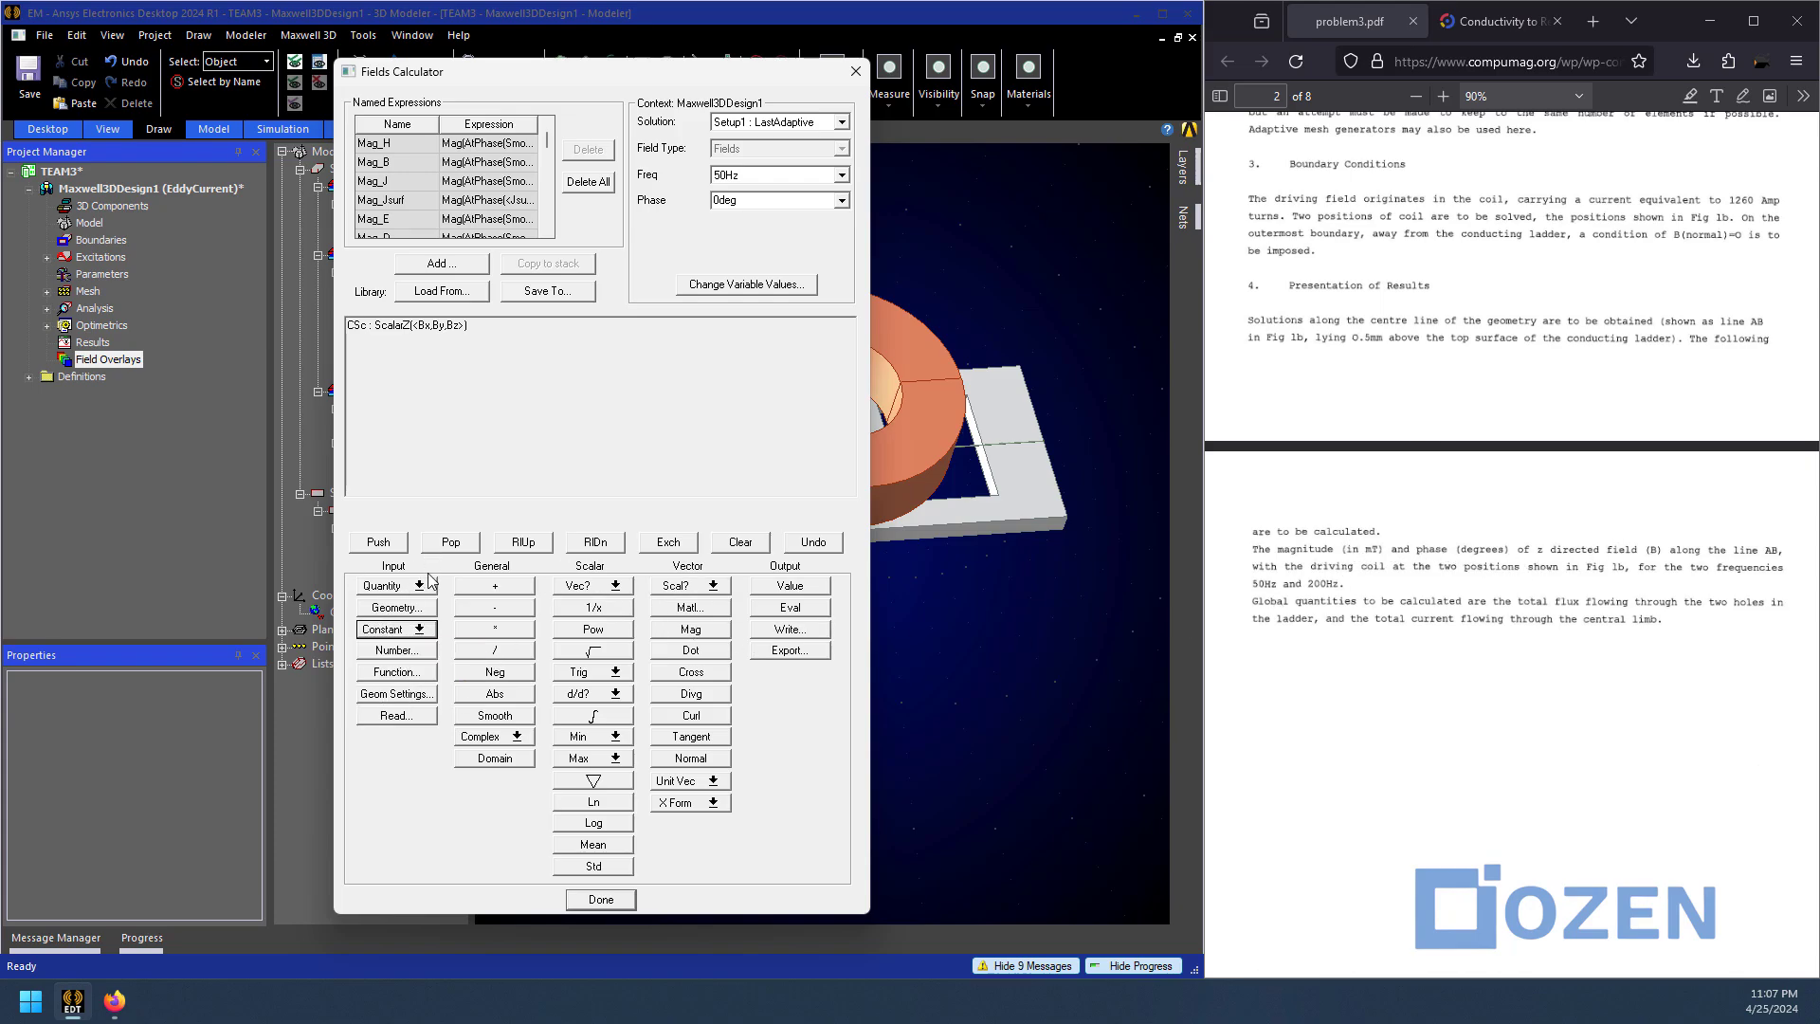
Multiply the Z component of B by the scalar number 1000 in the Fields Calculator
left_click(417, 654)
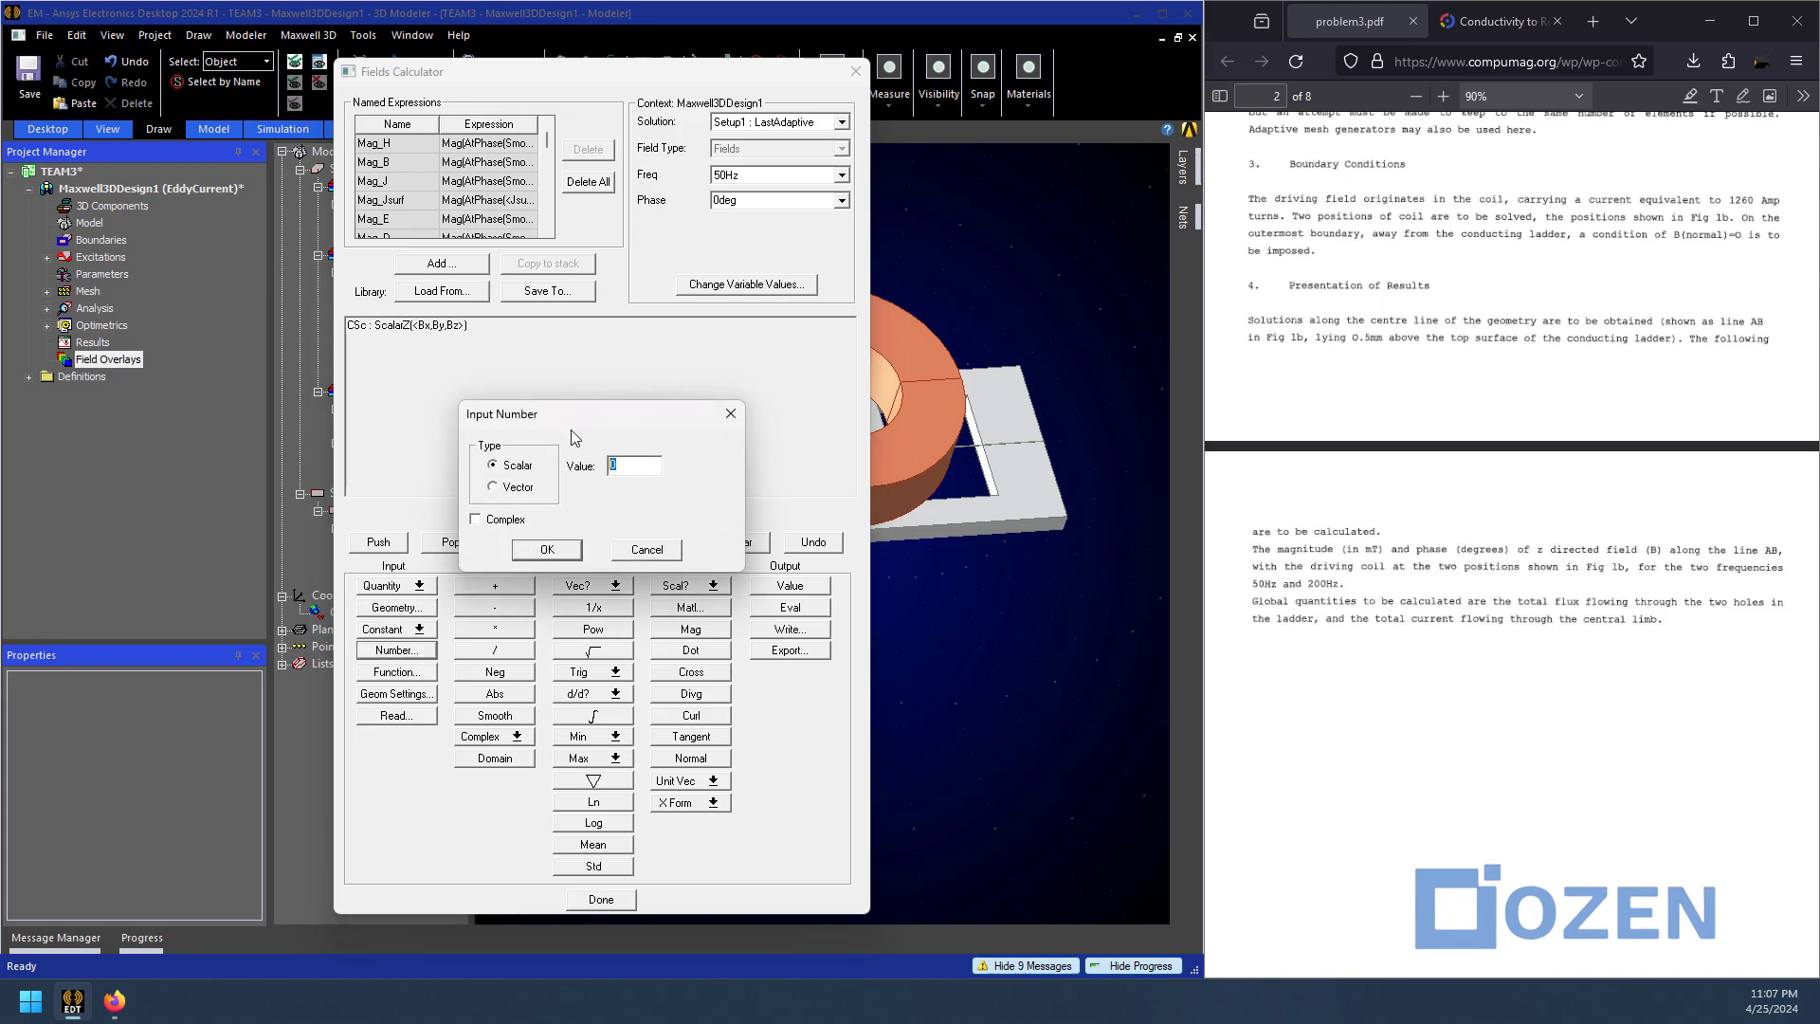
type("1000")
left_click(560, 550)
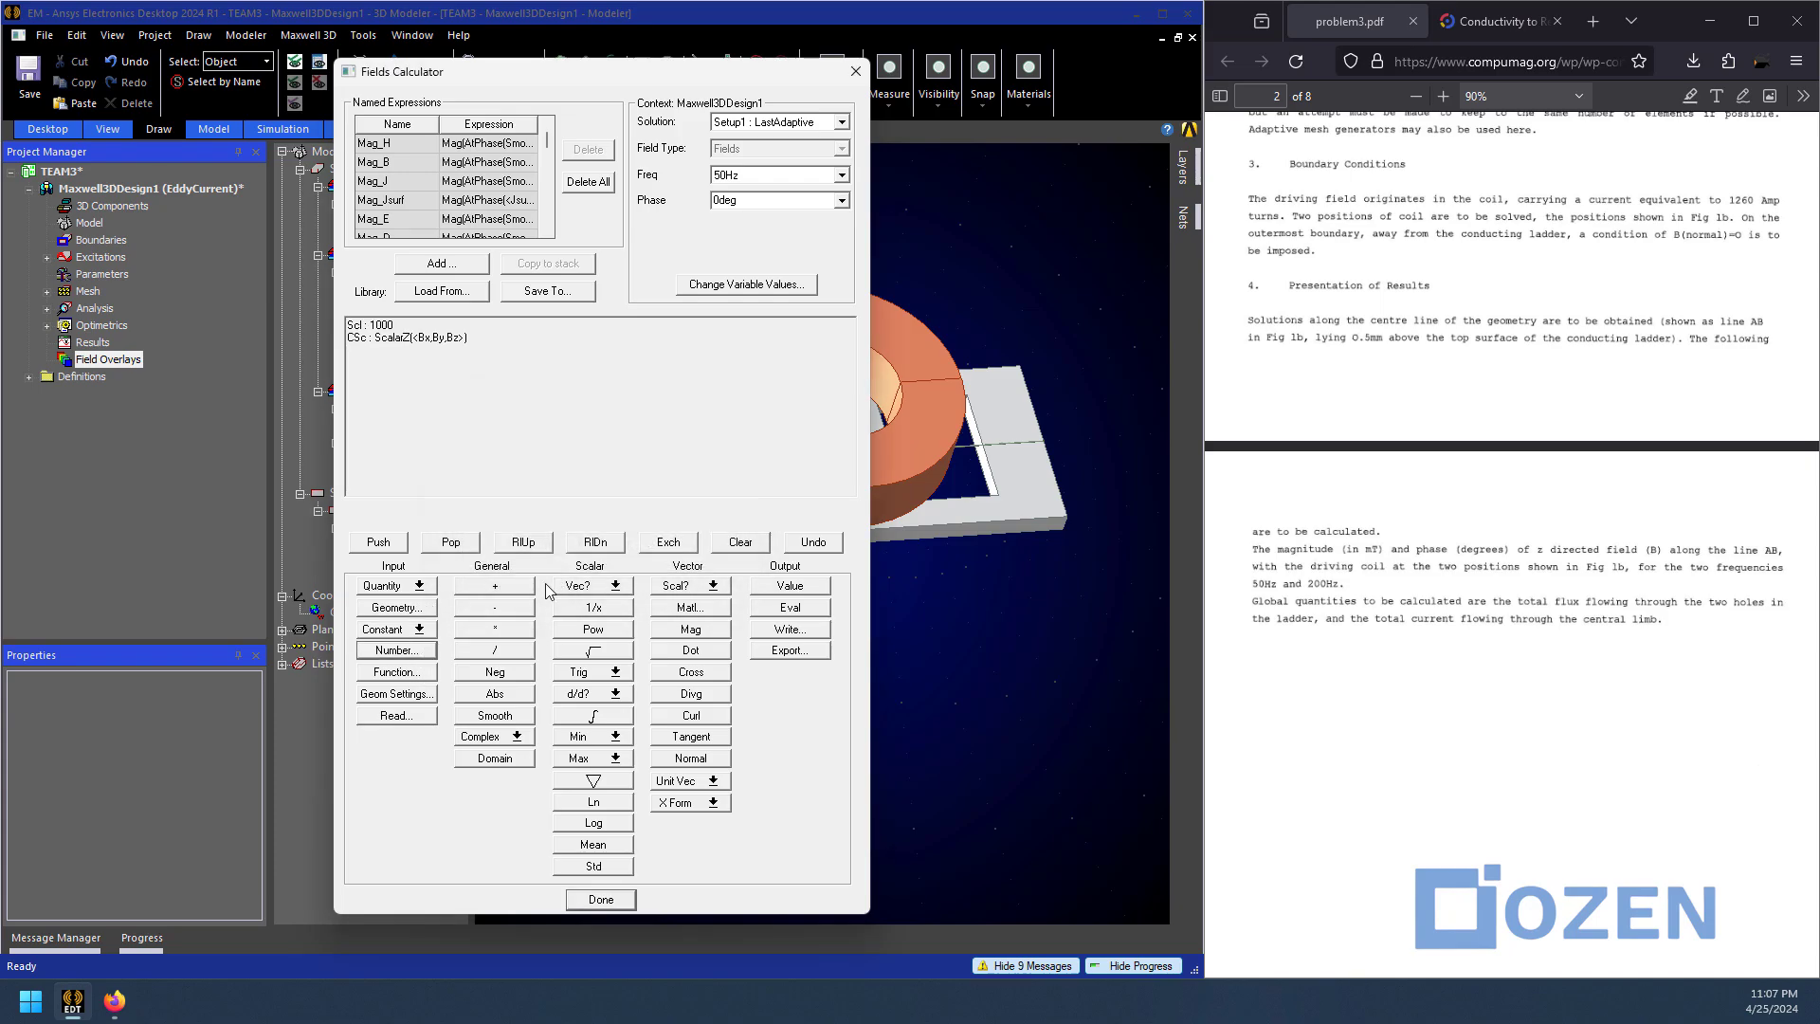
left_click(494, 629)
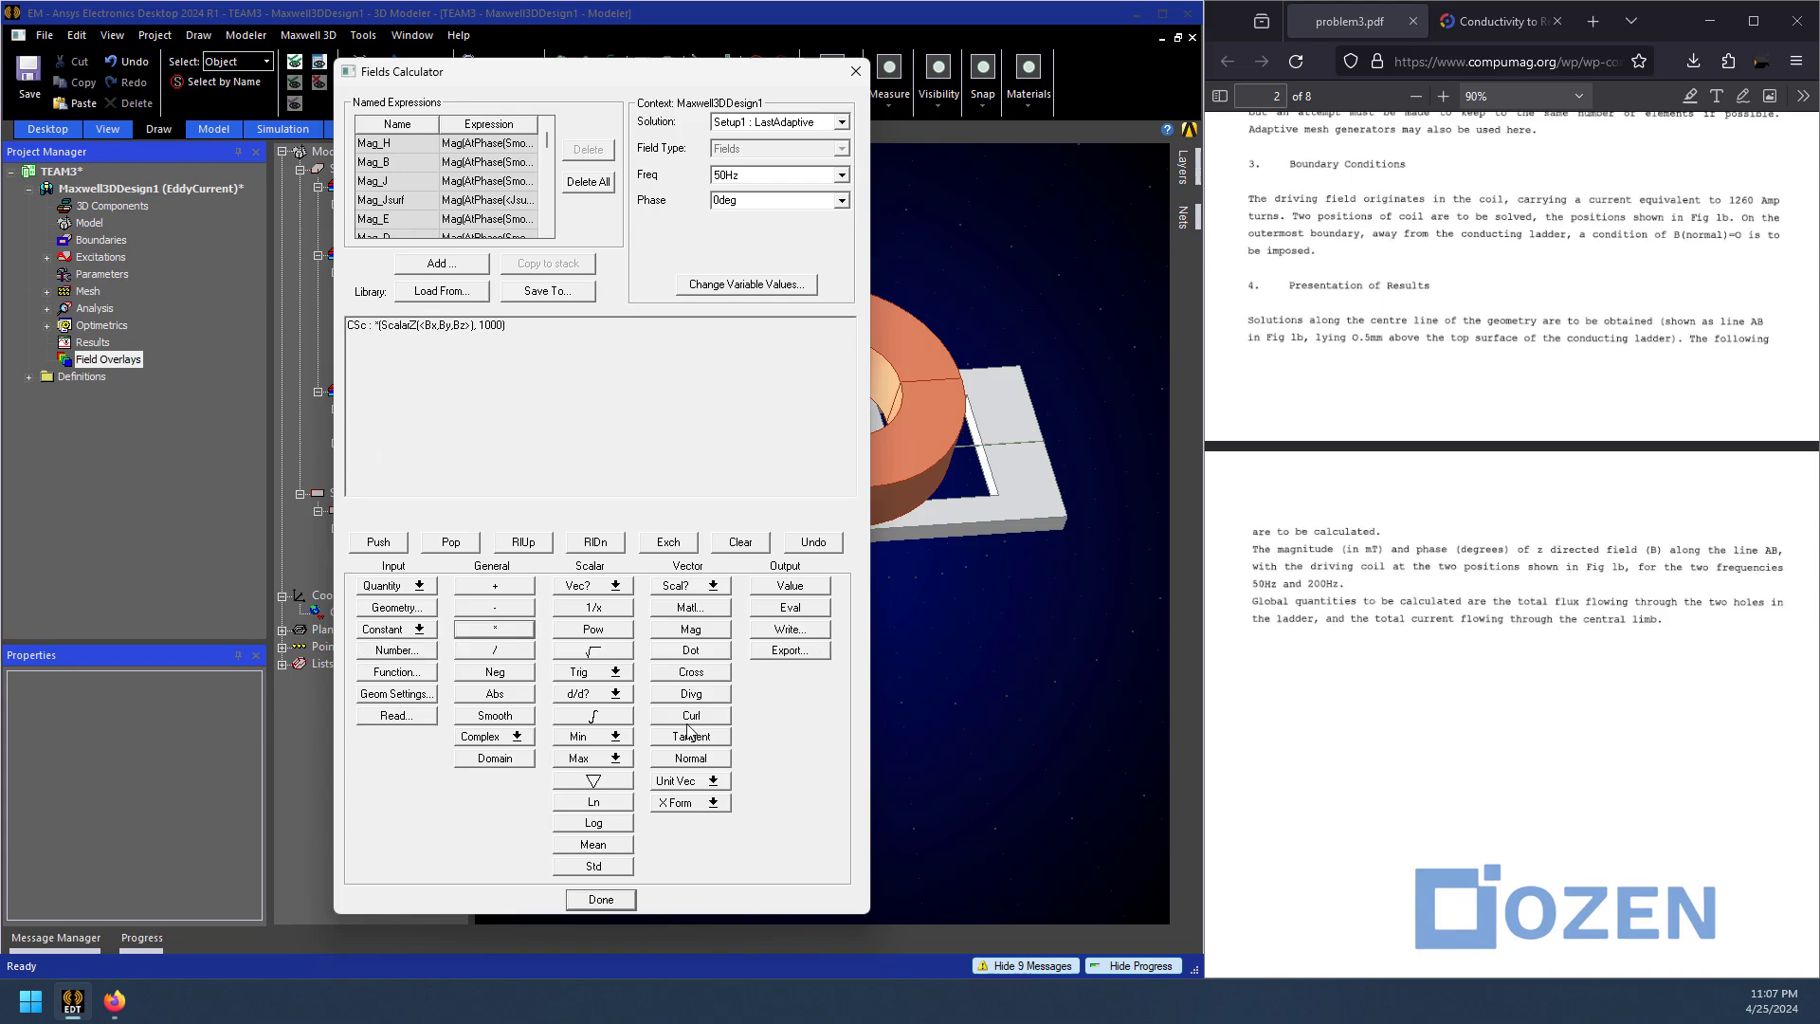
Smooth the scaled B expression and add it as a named expression called Bz
left_click(495, 715)
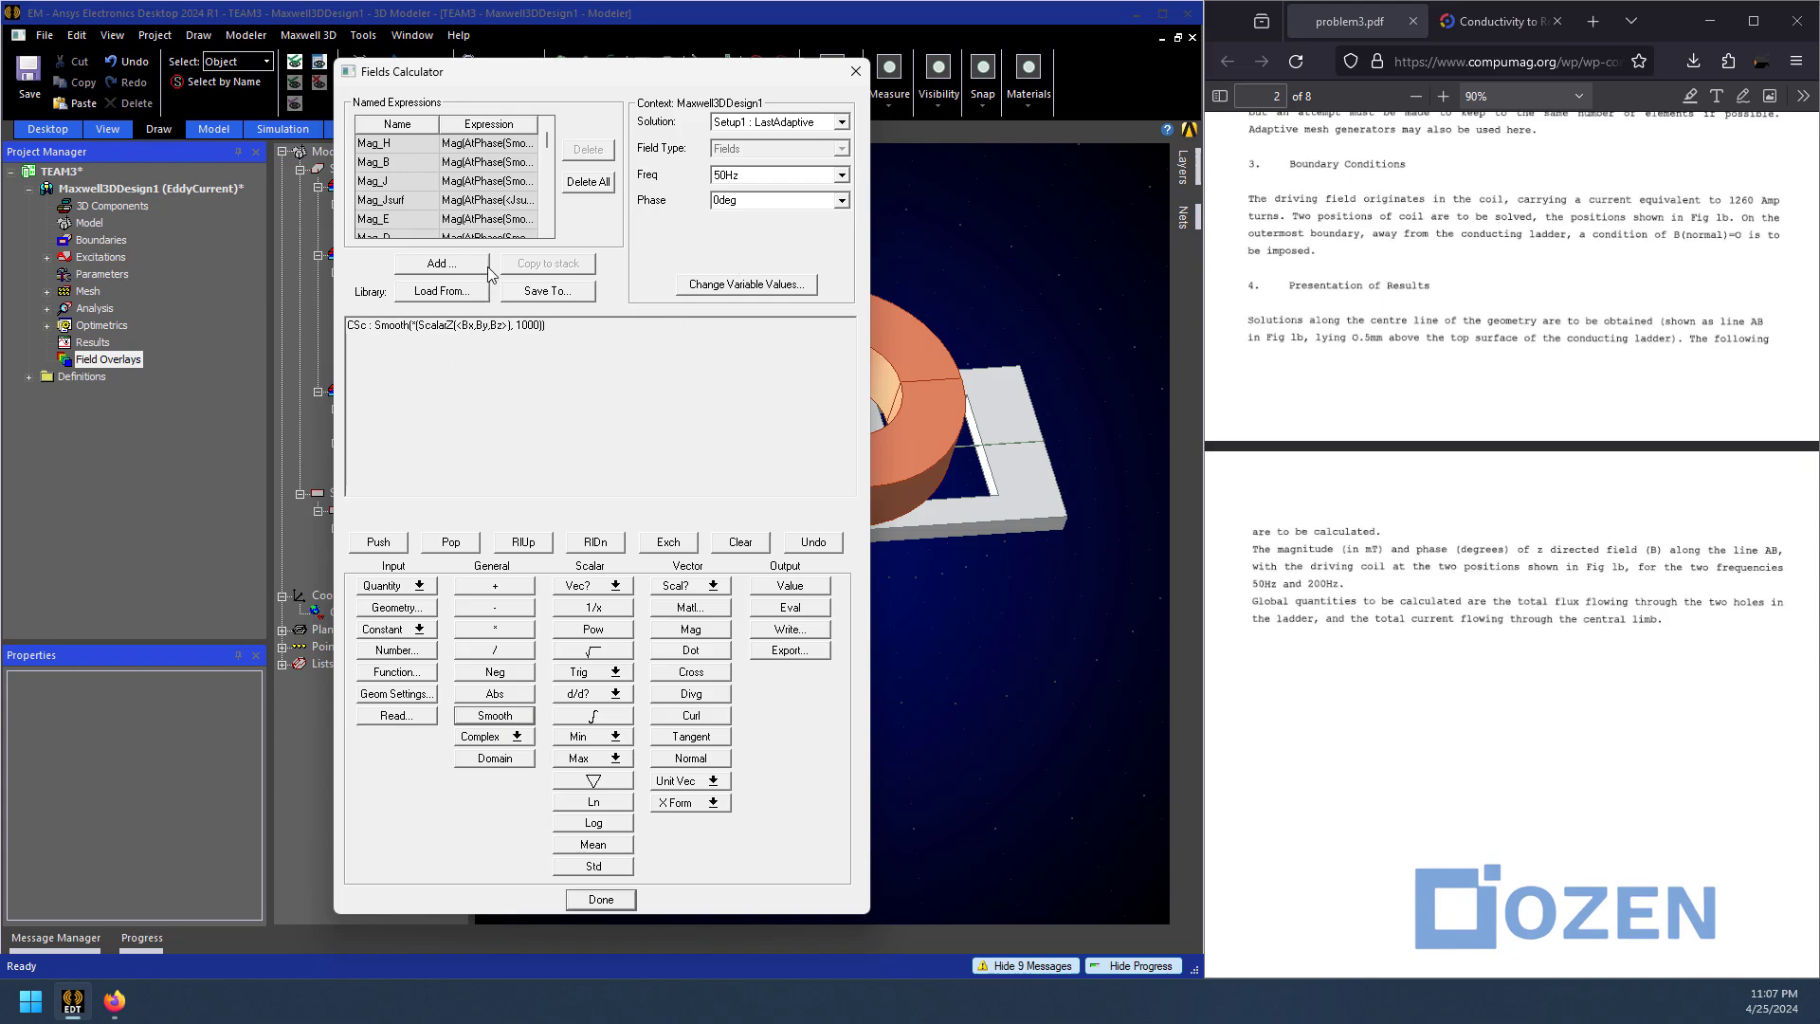
left_click(423, 265)
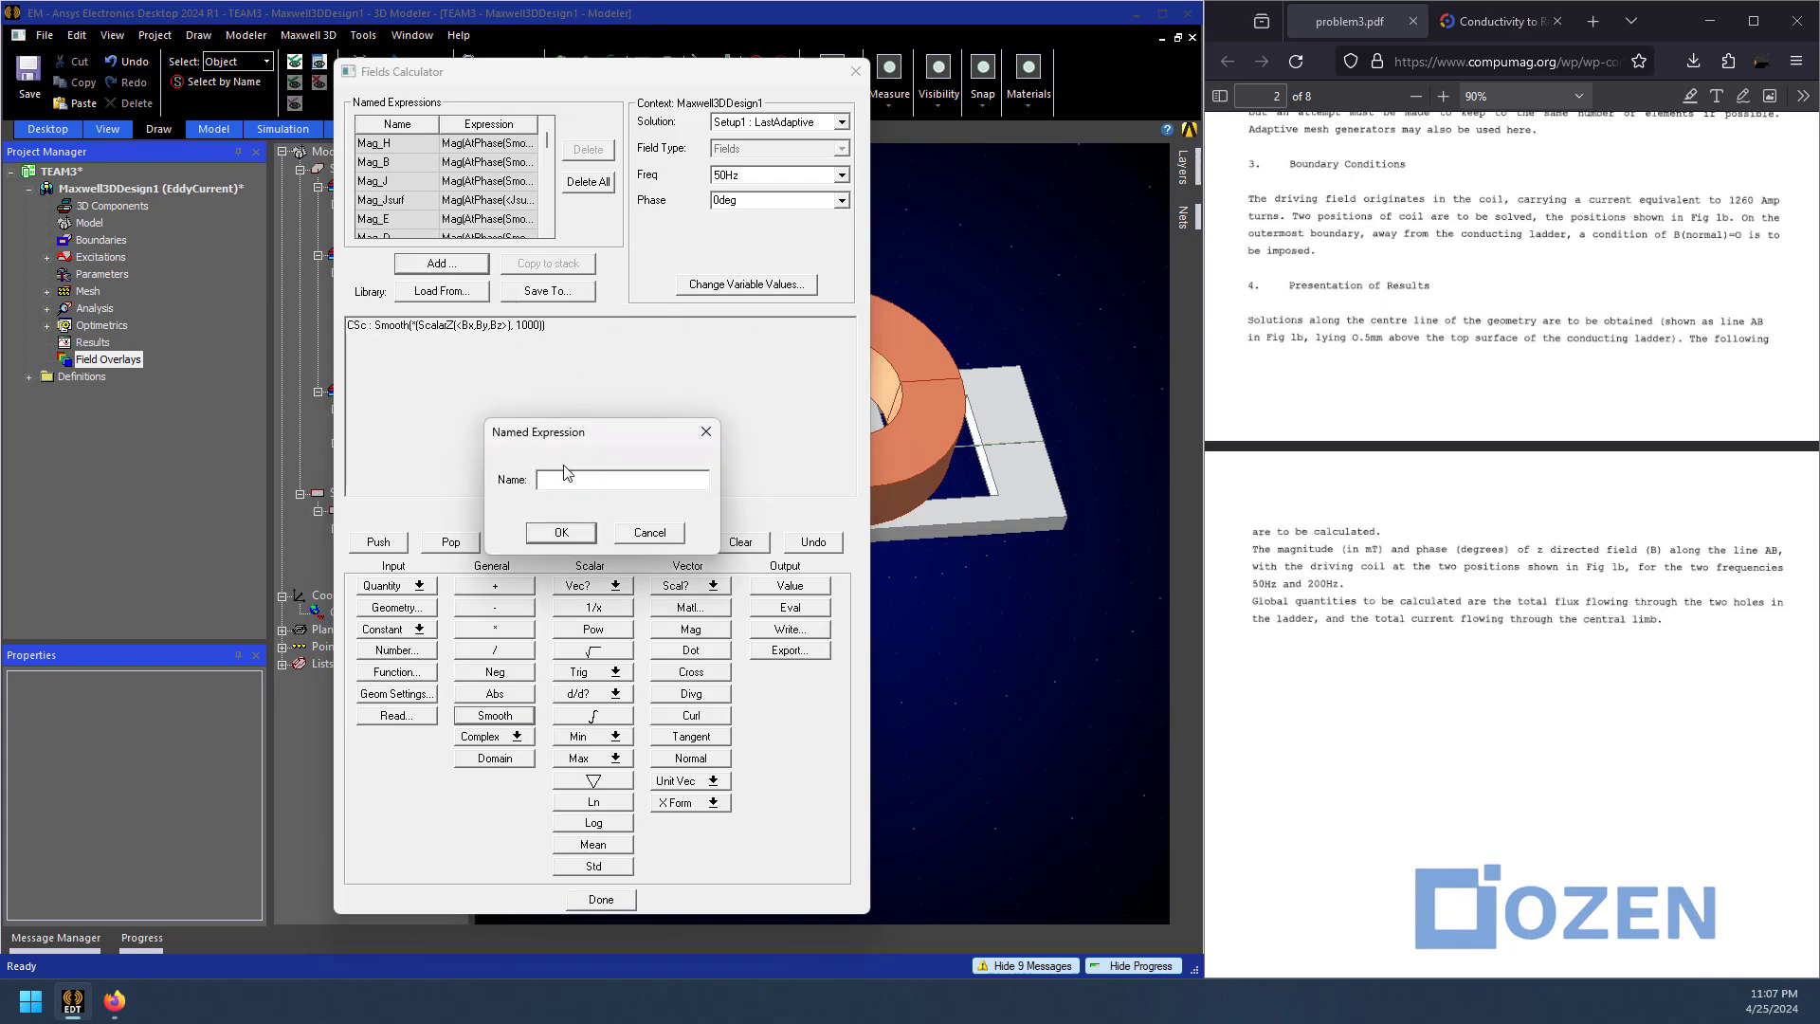
type("Bz")
left_click(571, 534)
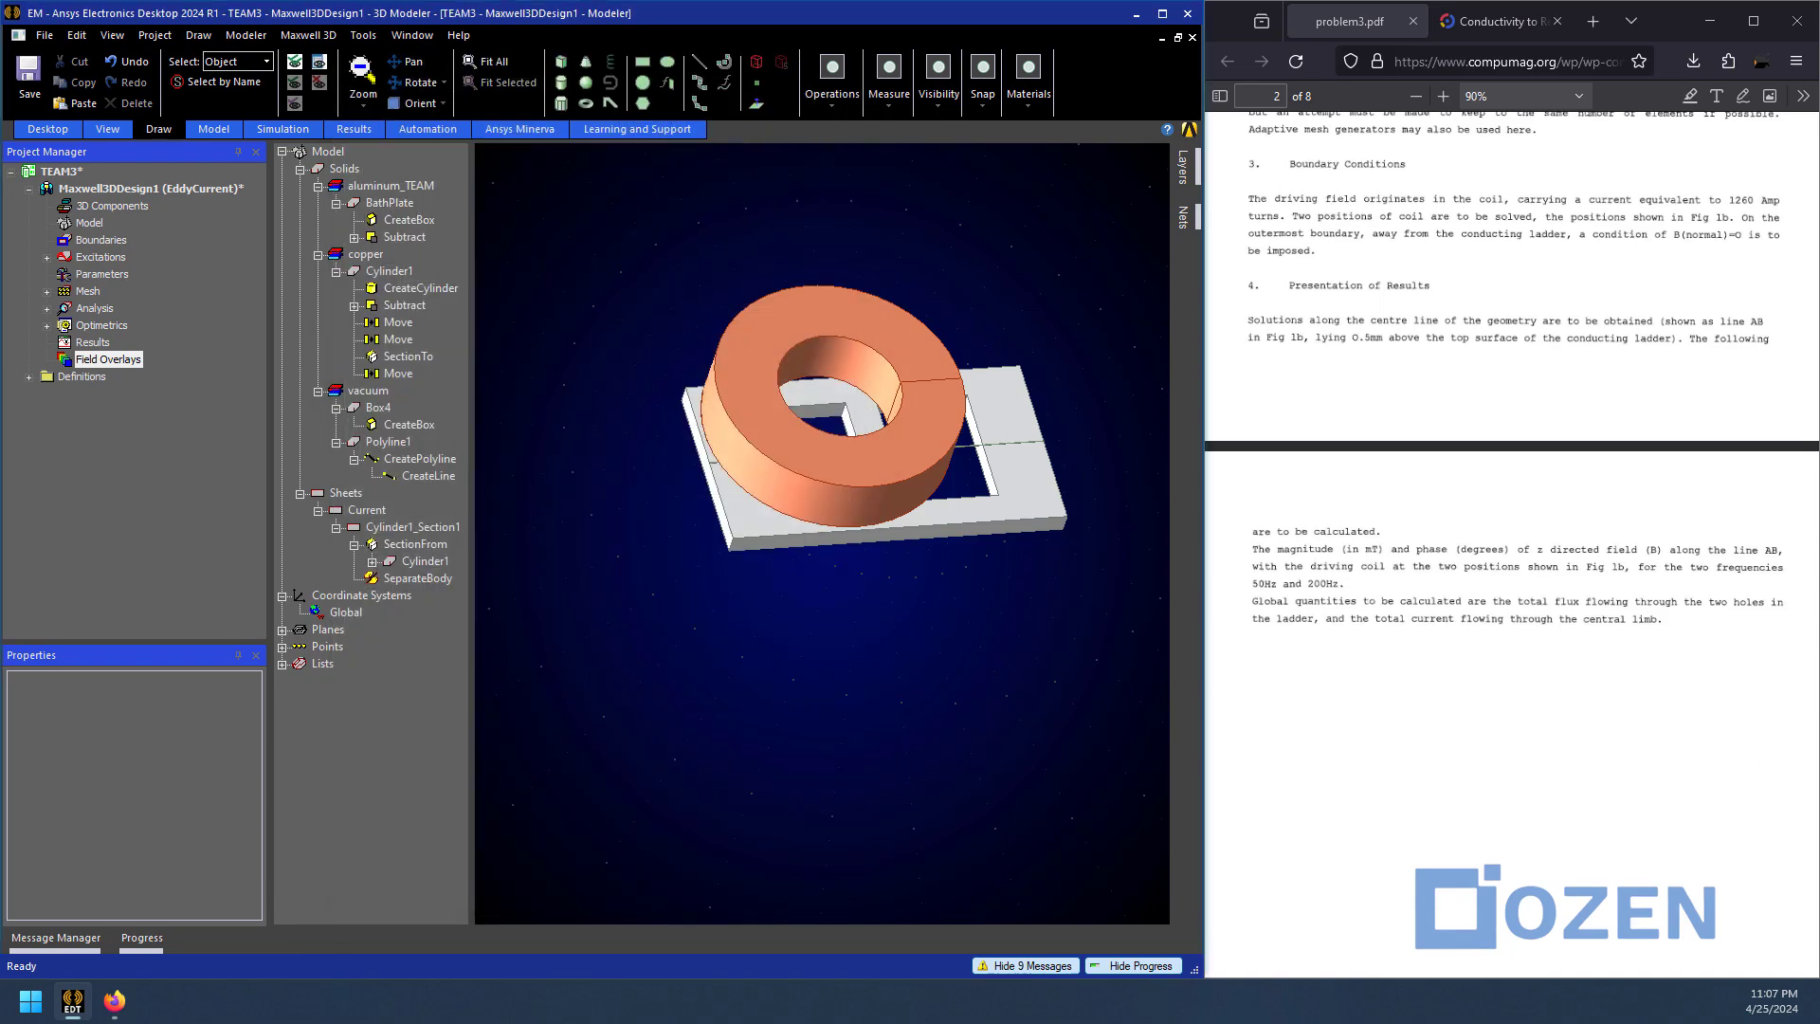
Solve the design through the parametric sweep ParametricSetup1
left_click(47, 308)
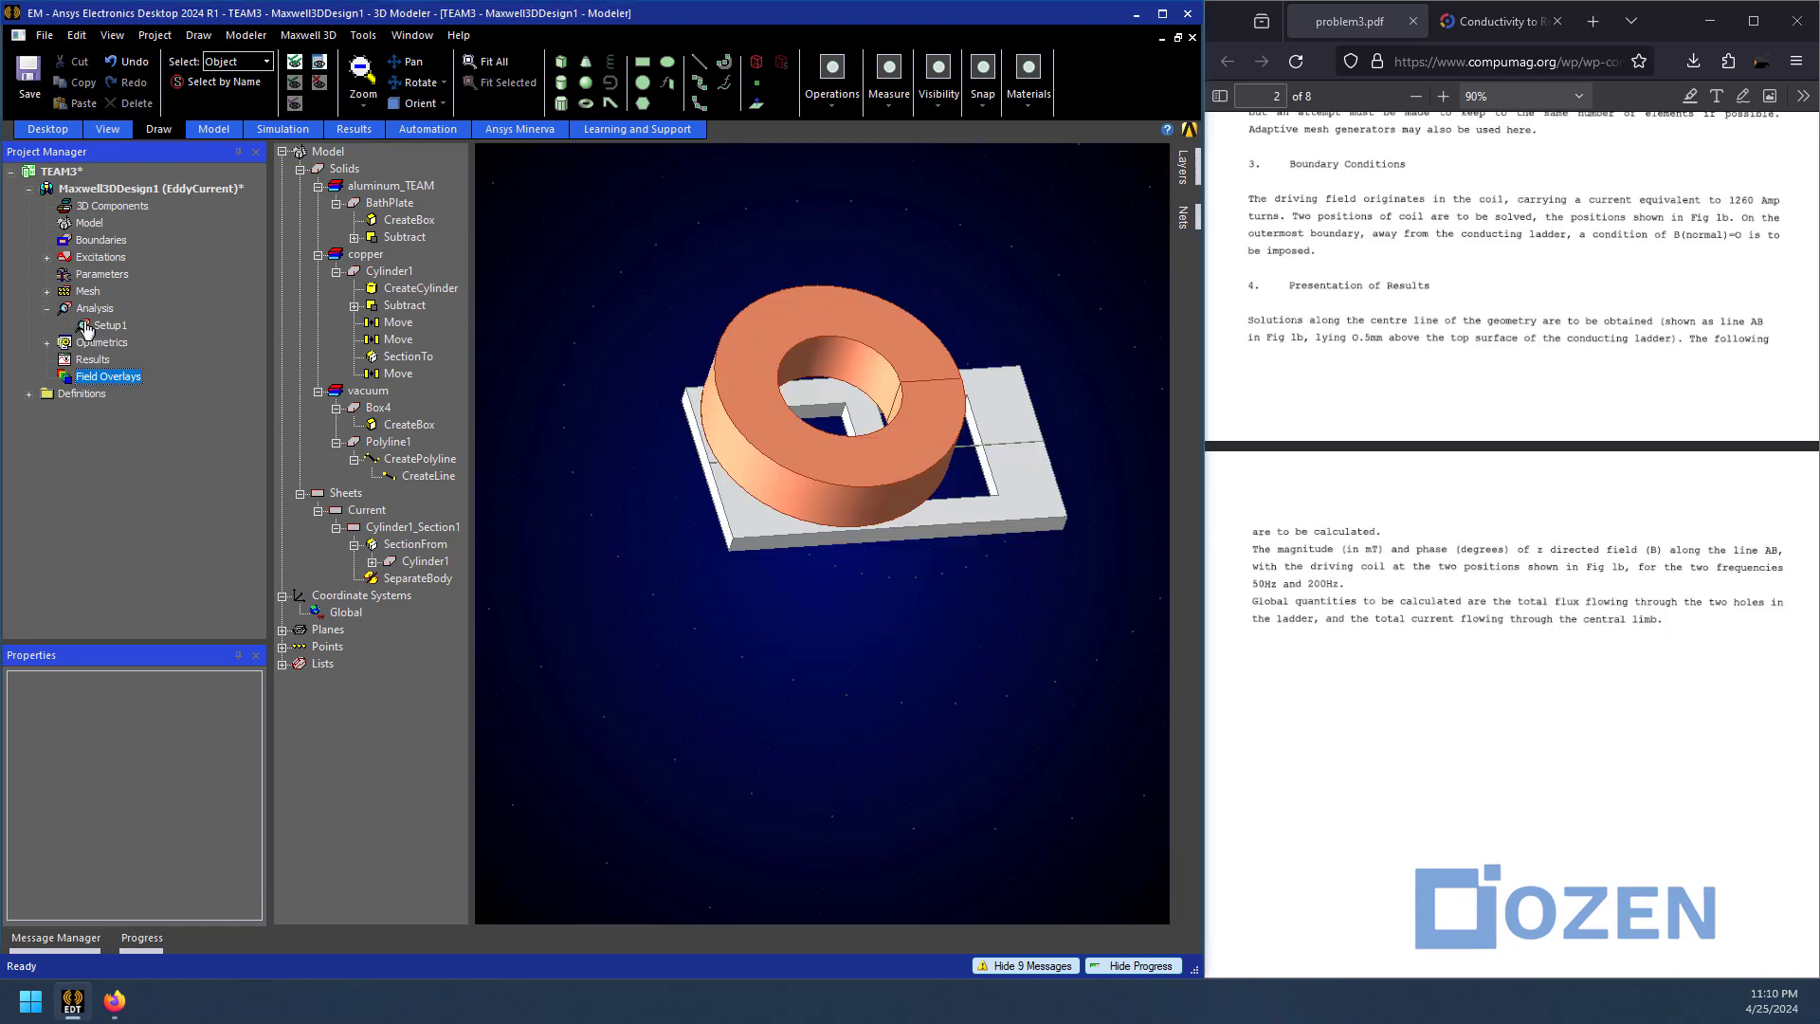
right_click(94, 326)
left_click(48, 415)
left_click(47, 342)
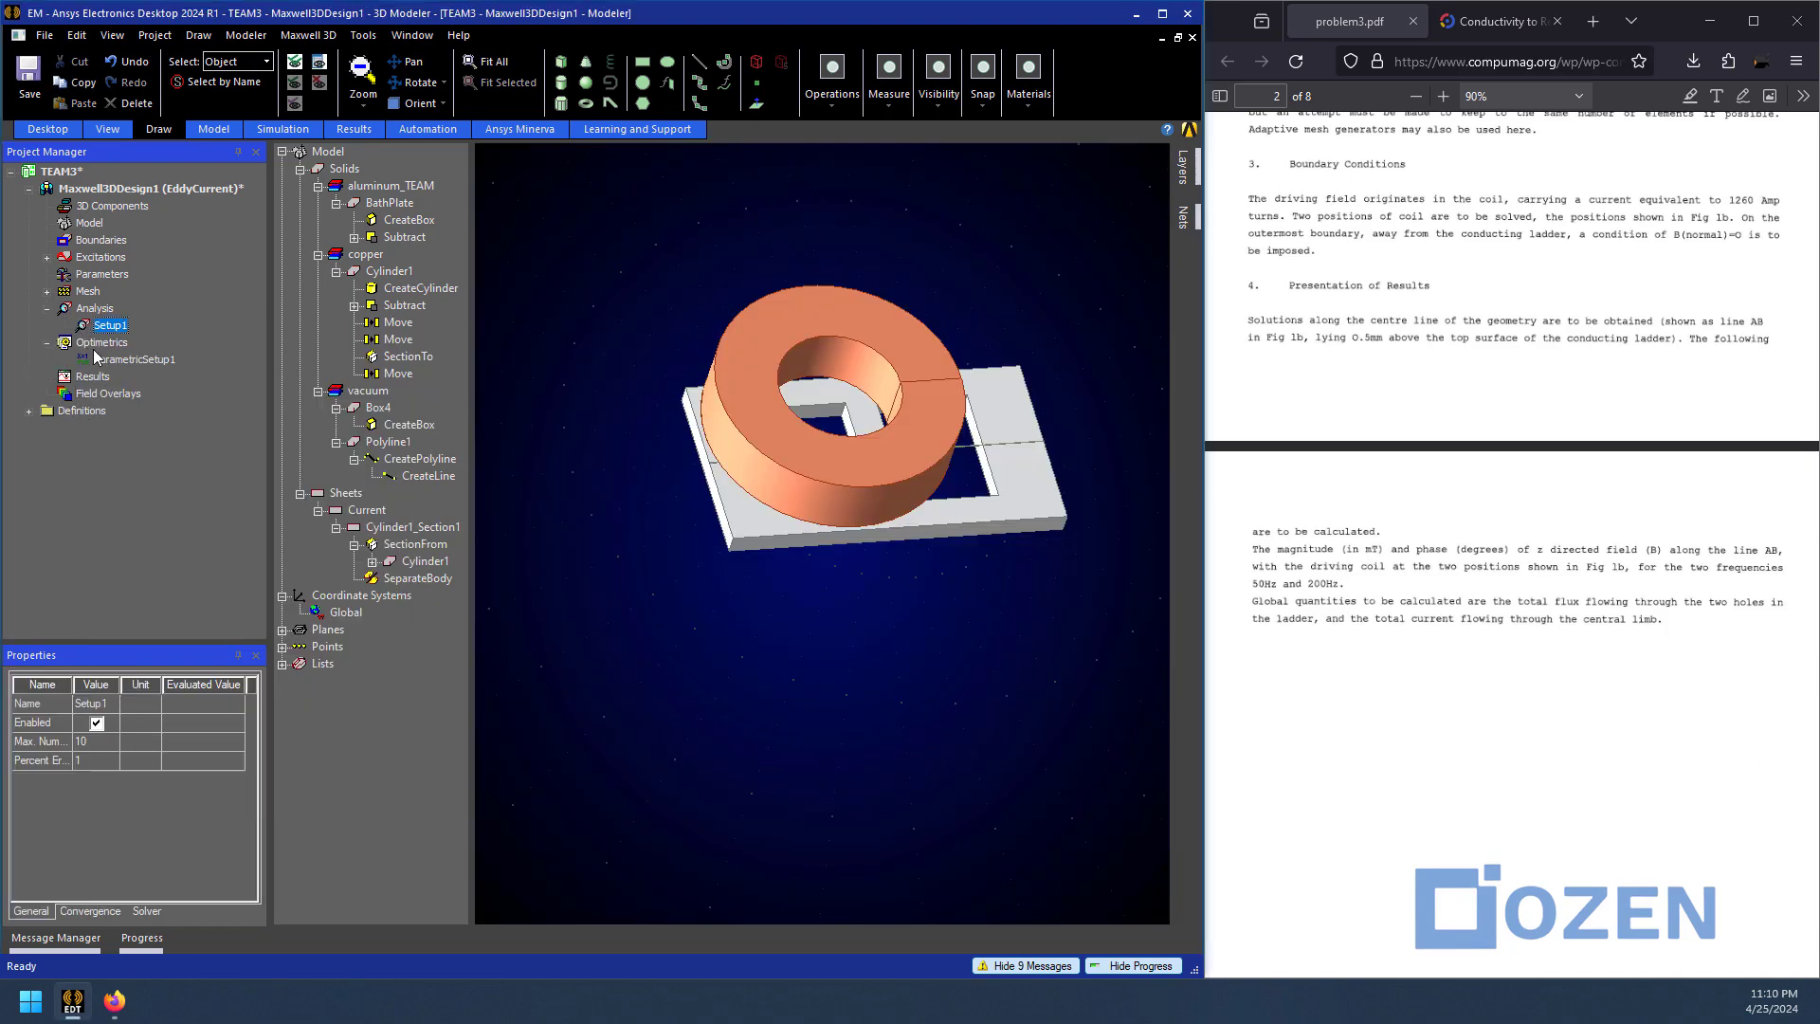
right_click(104, 359)
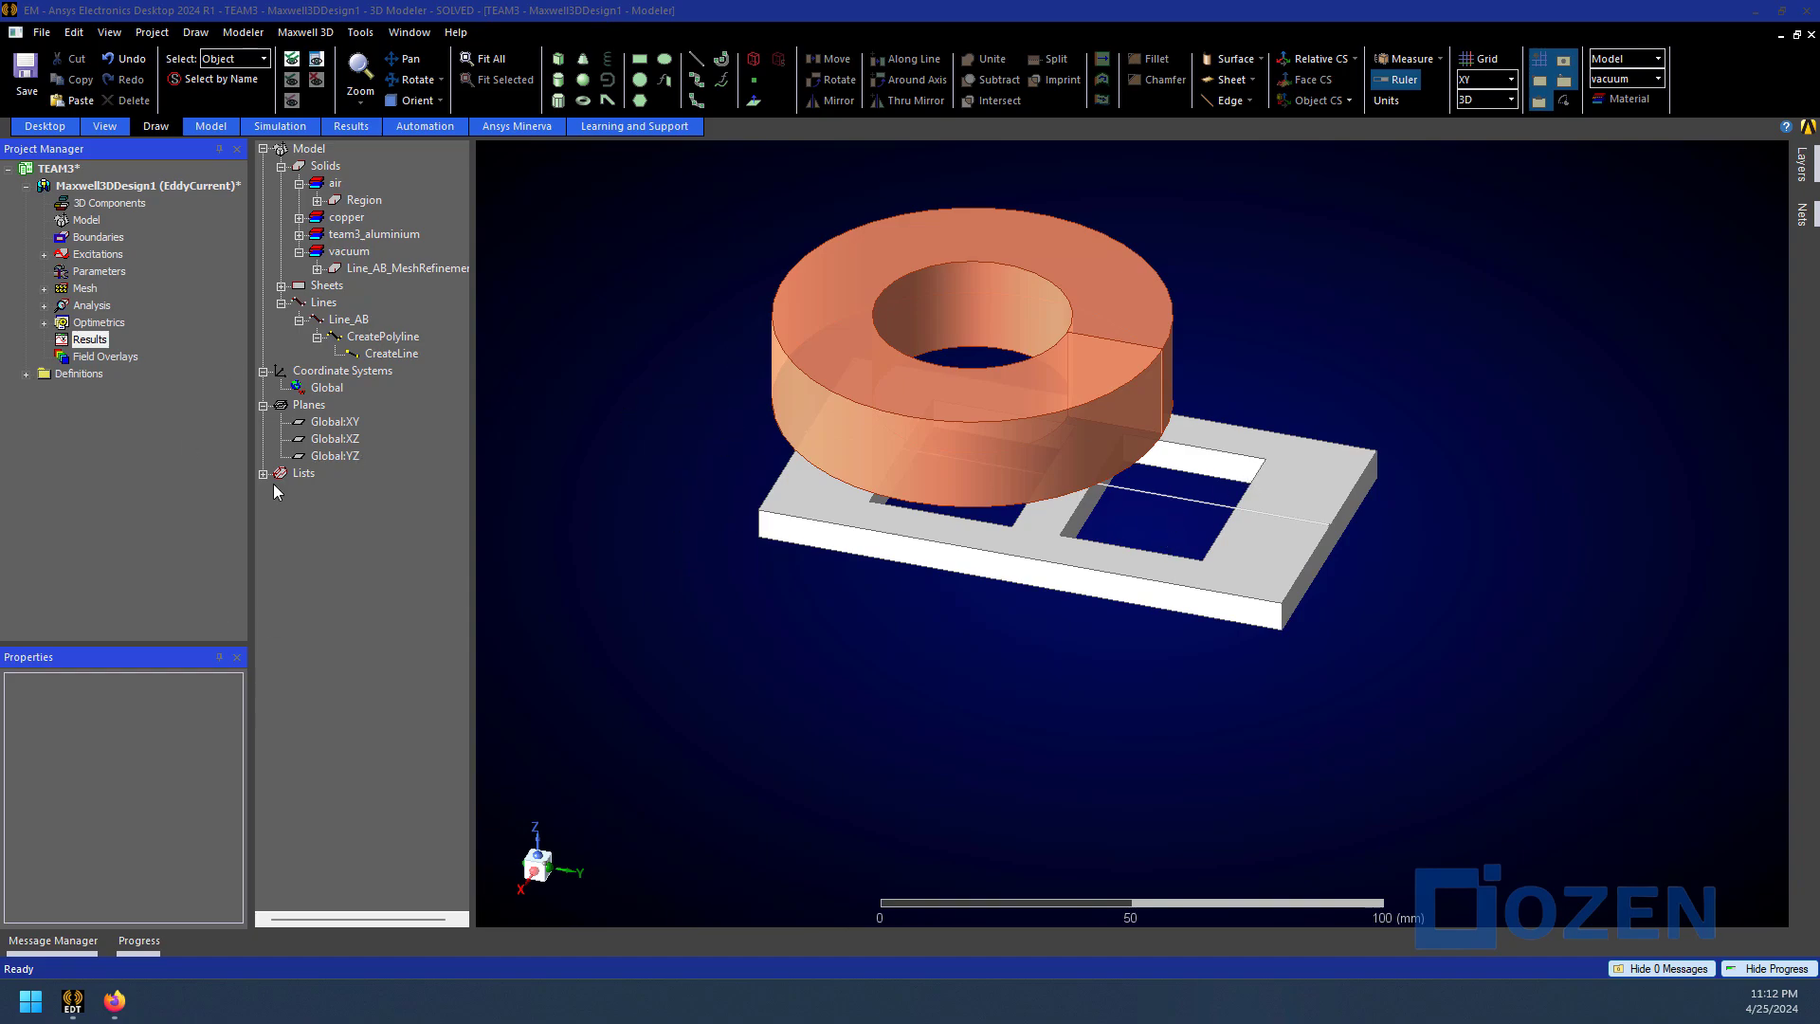
Plot the mag(Bz) trace against distance along Line_AB in a rectangular report under the results
left_click(84, 338)
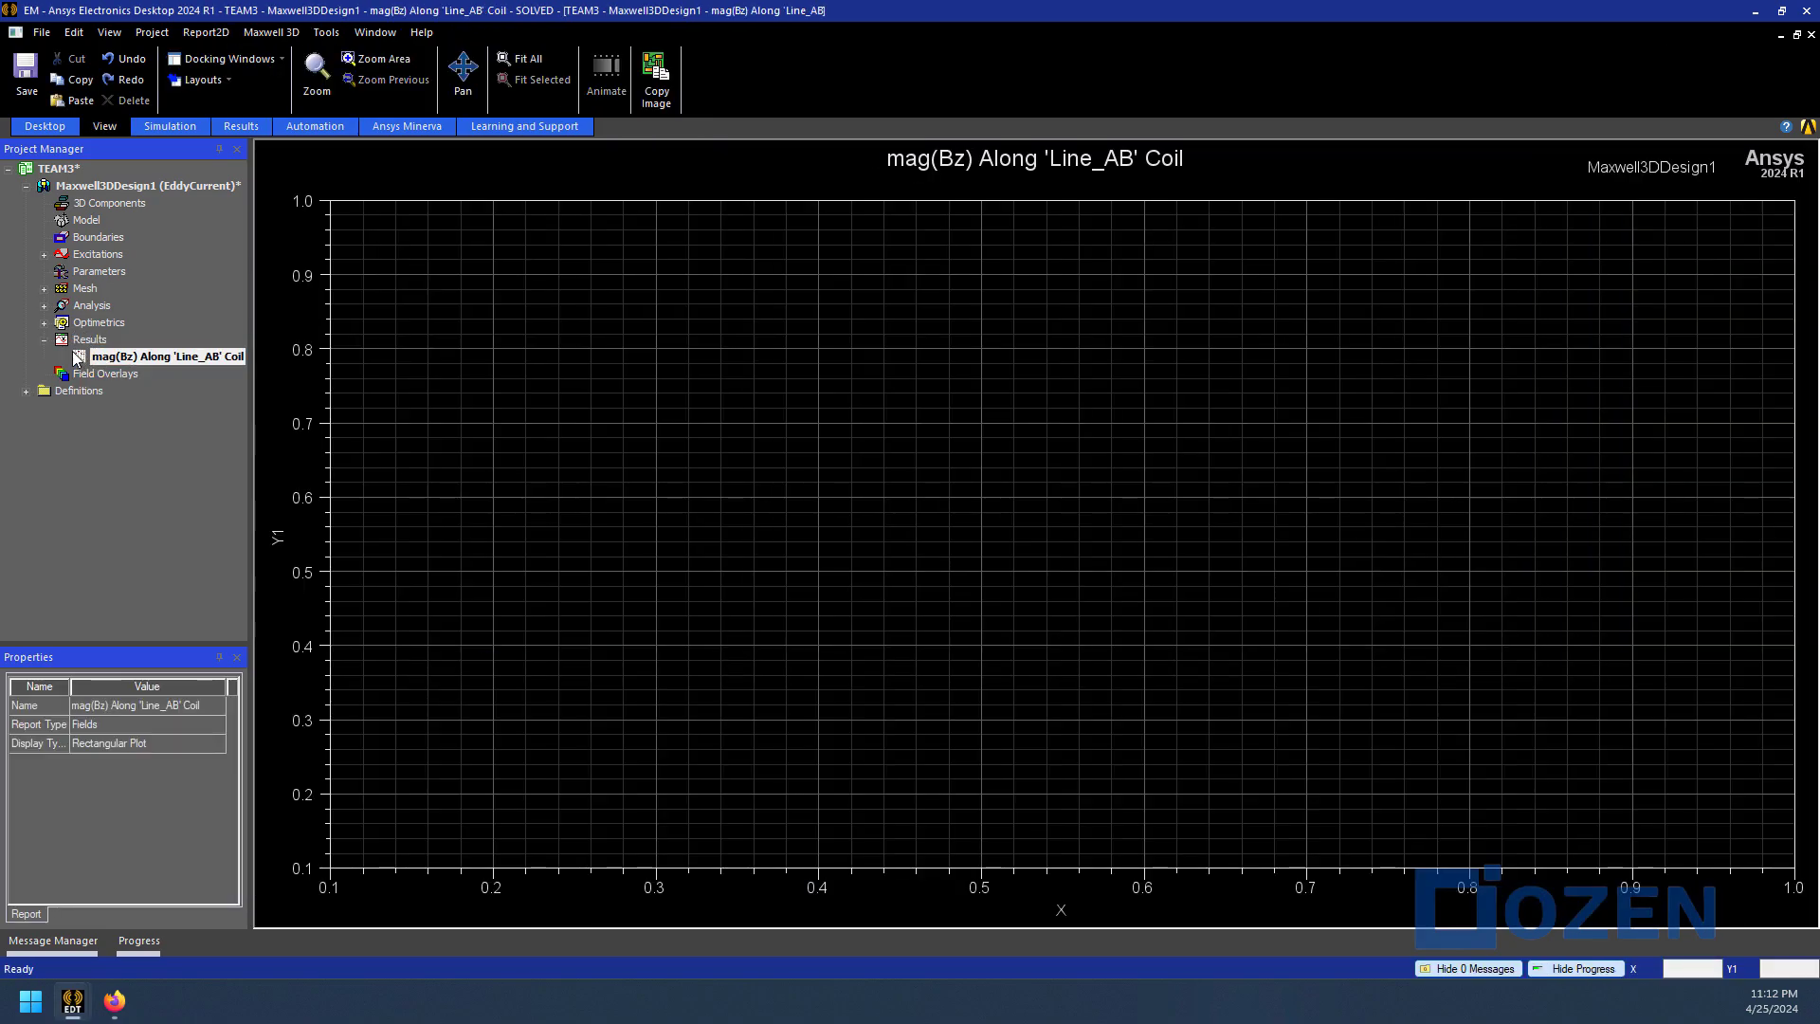
left_click(78, 359)
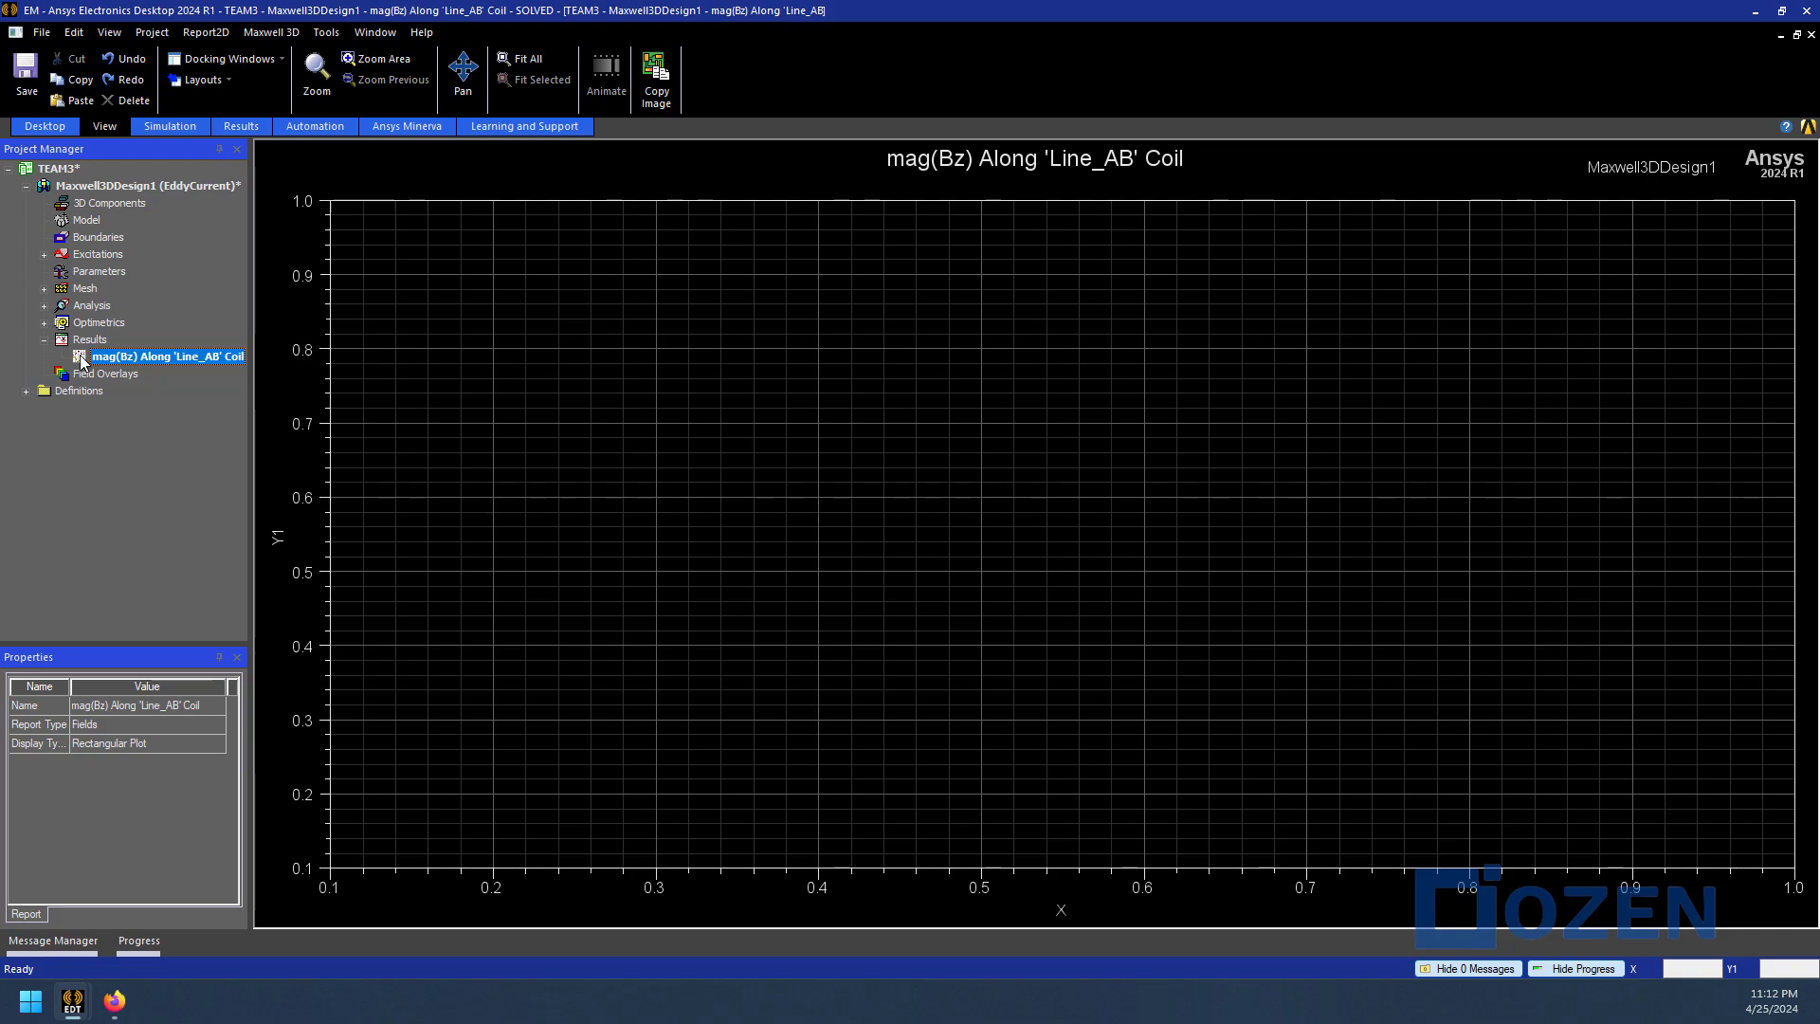
left_click(103, 375)
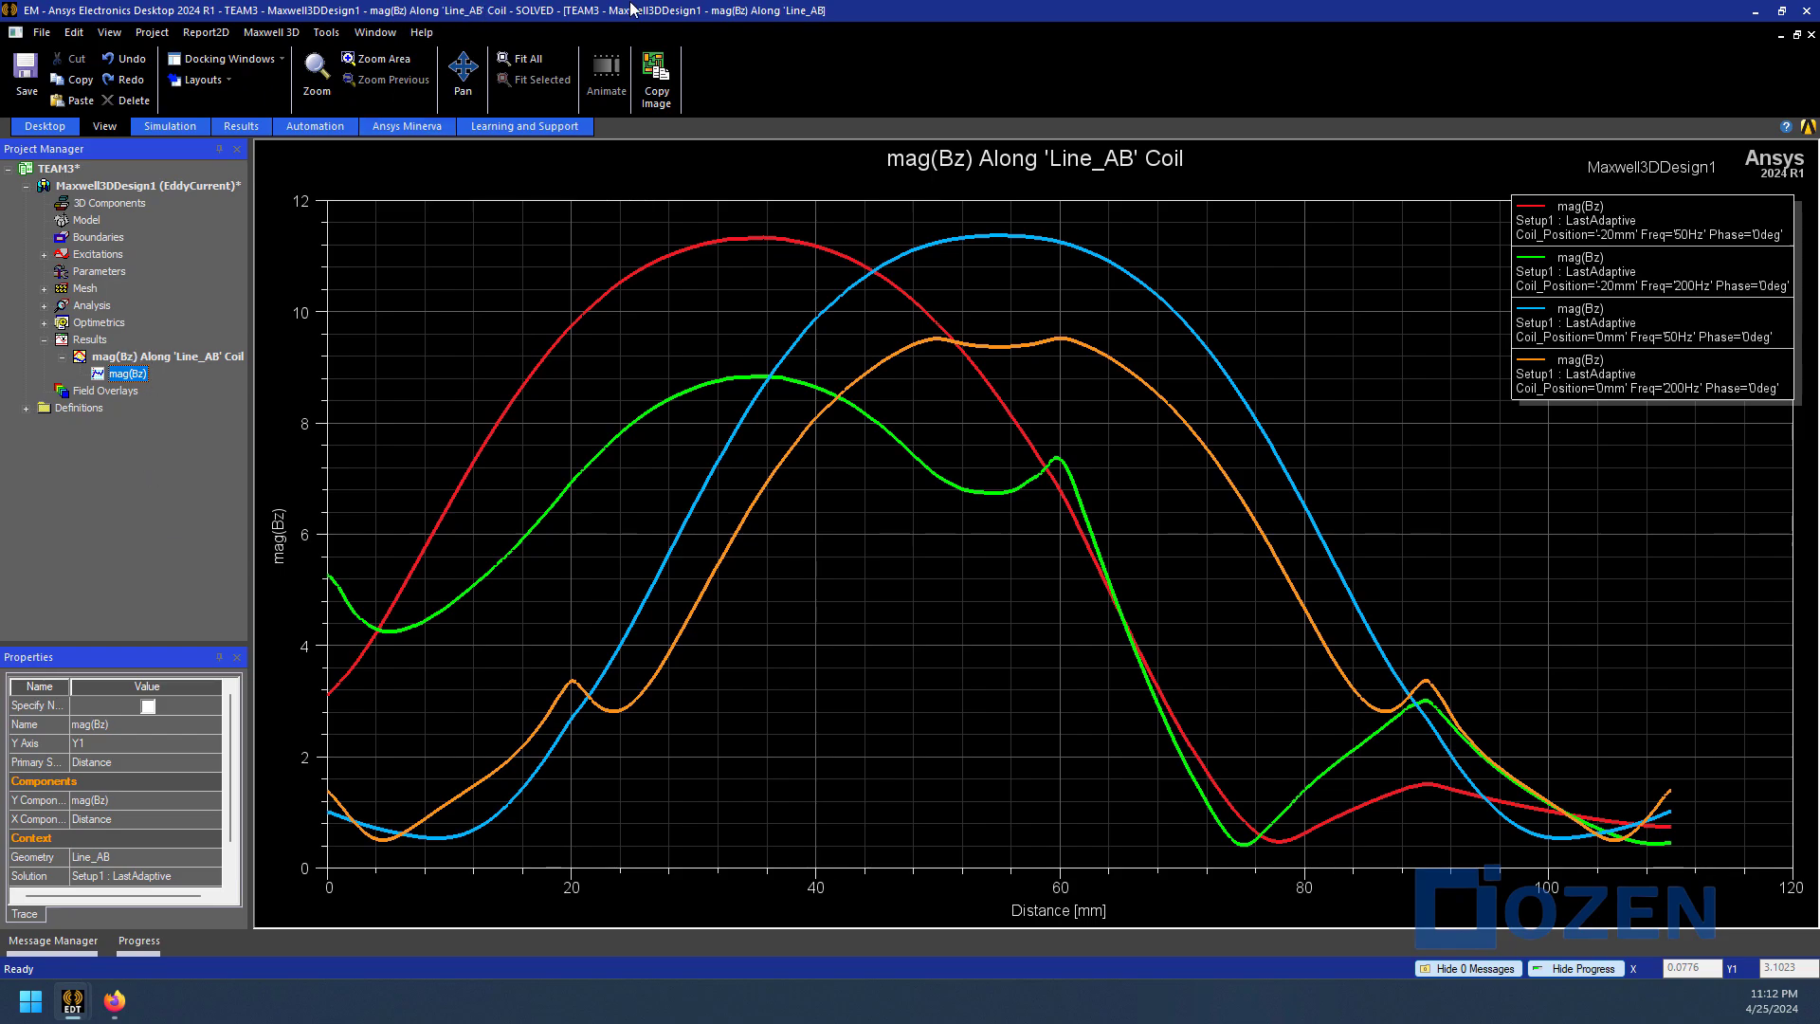
Return to the 3D model and display the current density overlay Mag_J on the bath plate
double_click(62, 207)
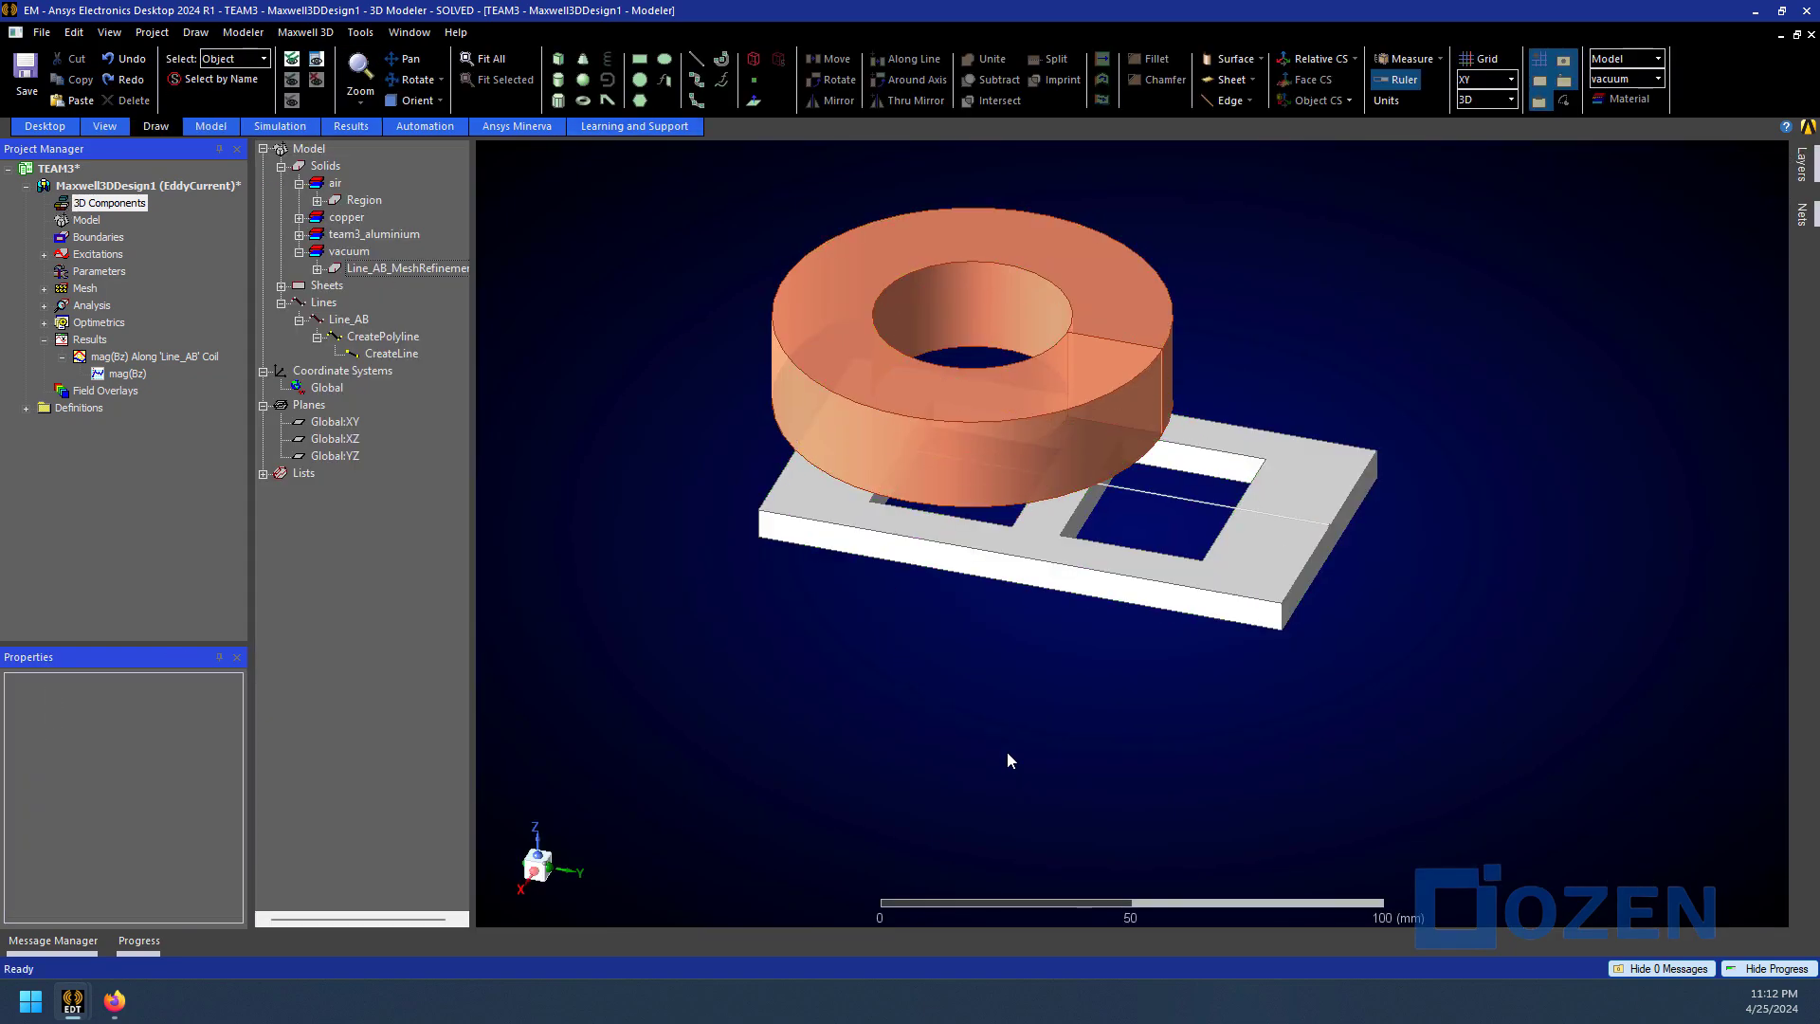
left_click(61, 409)
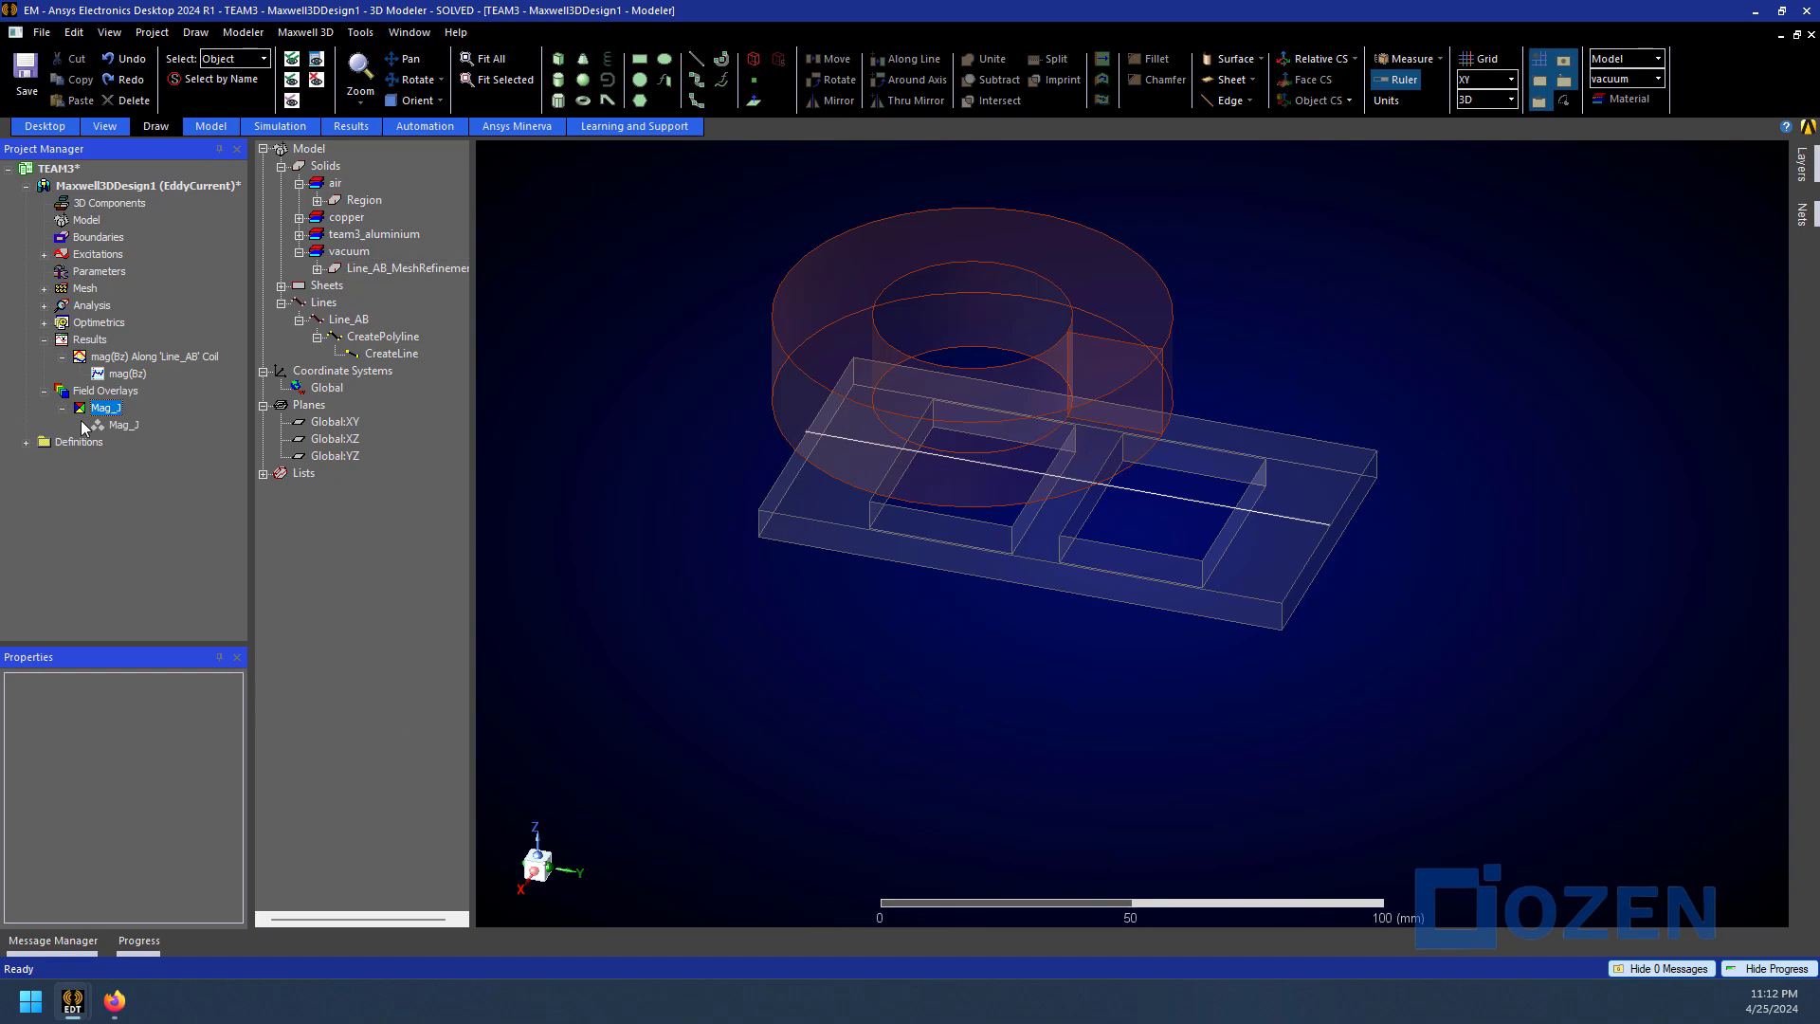
left_click(106, 426)
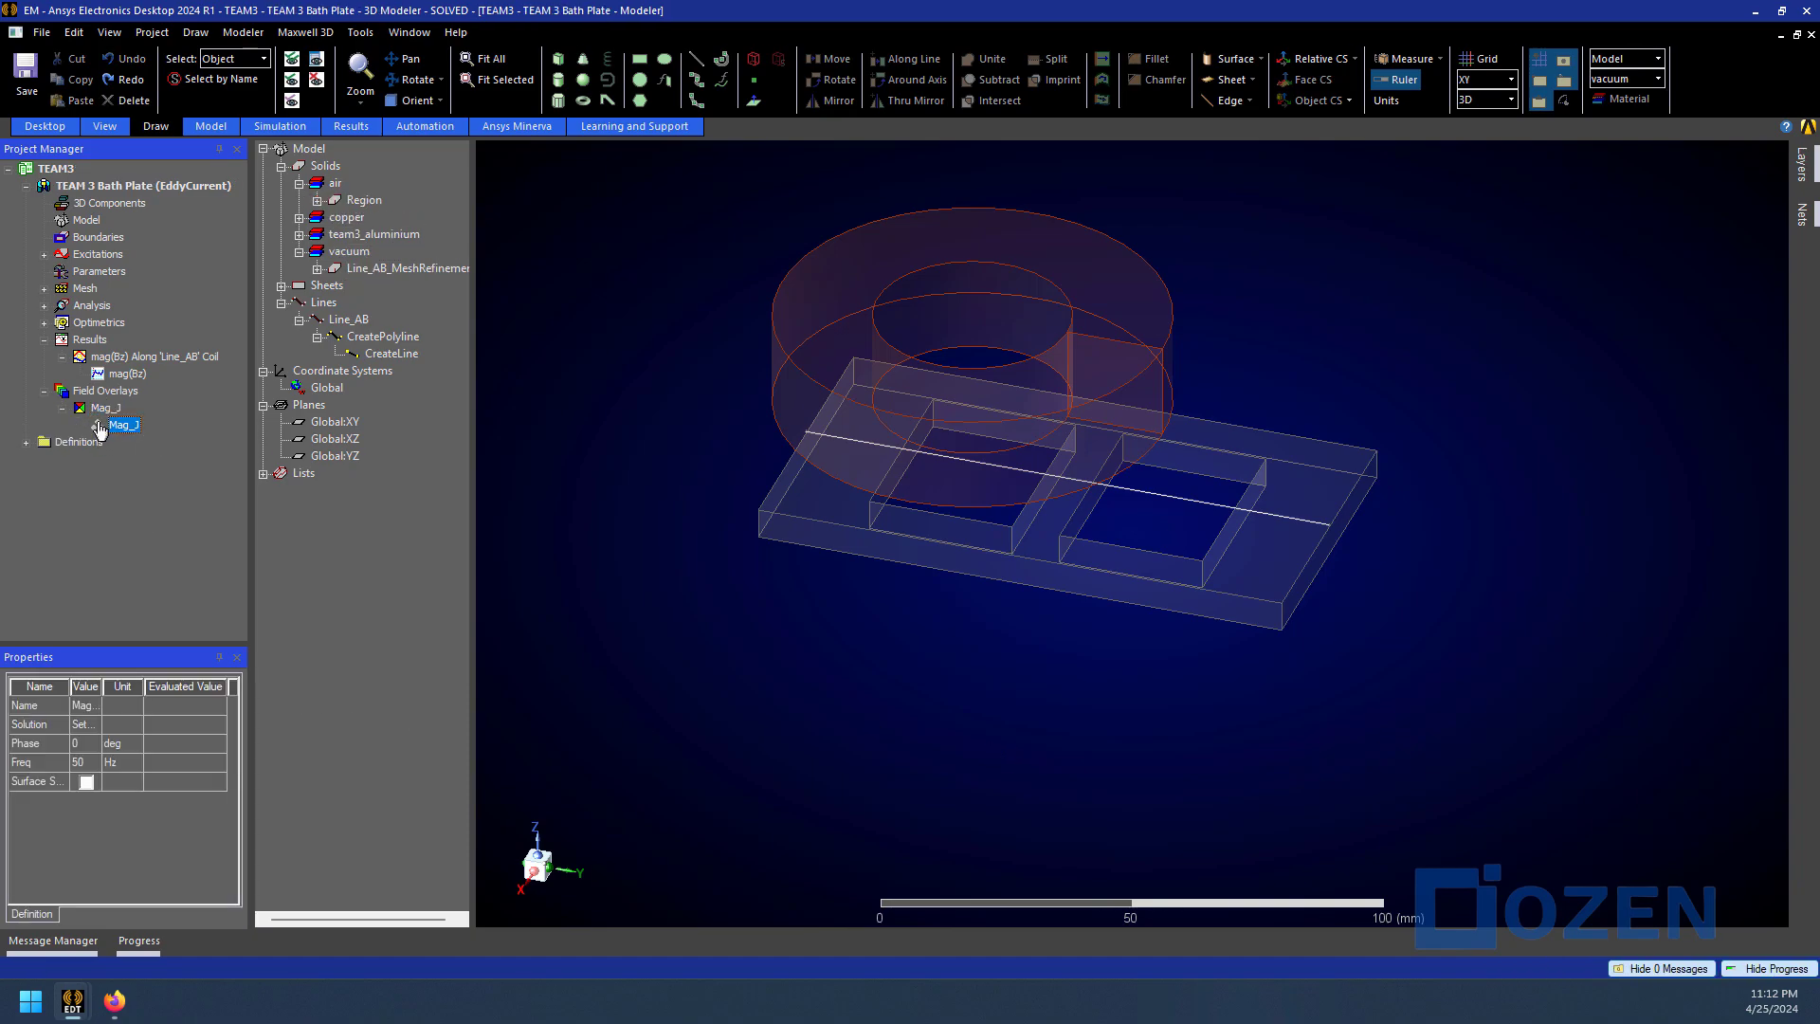
left_click(1084, 865)
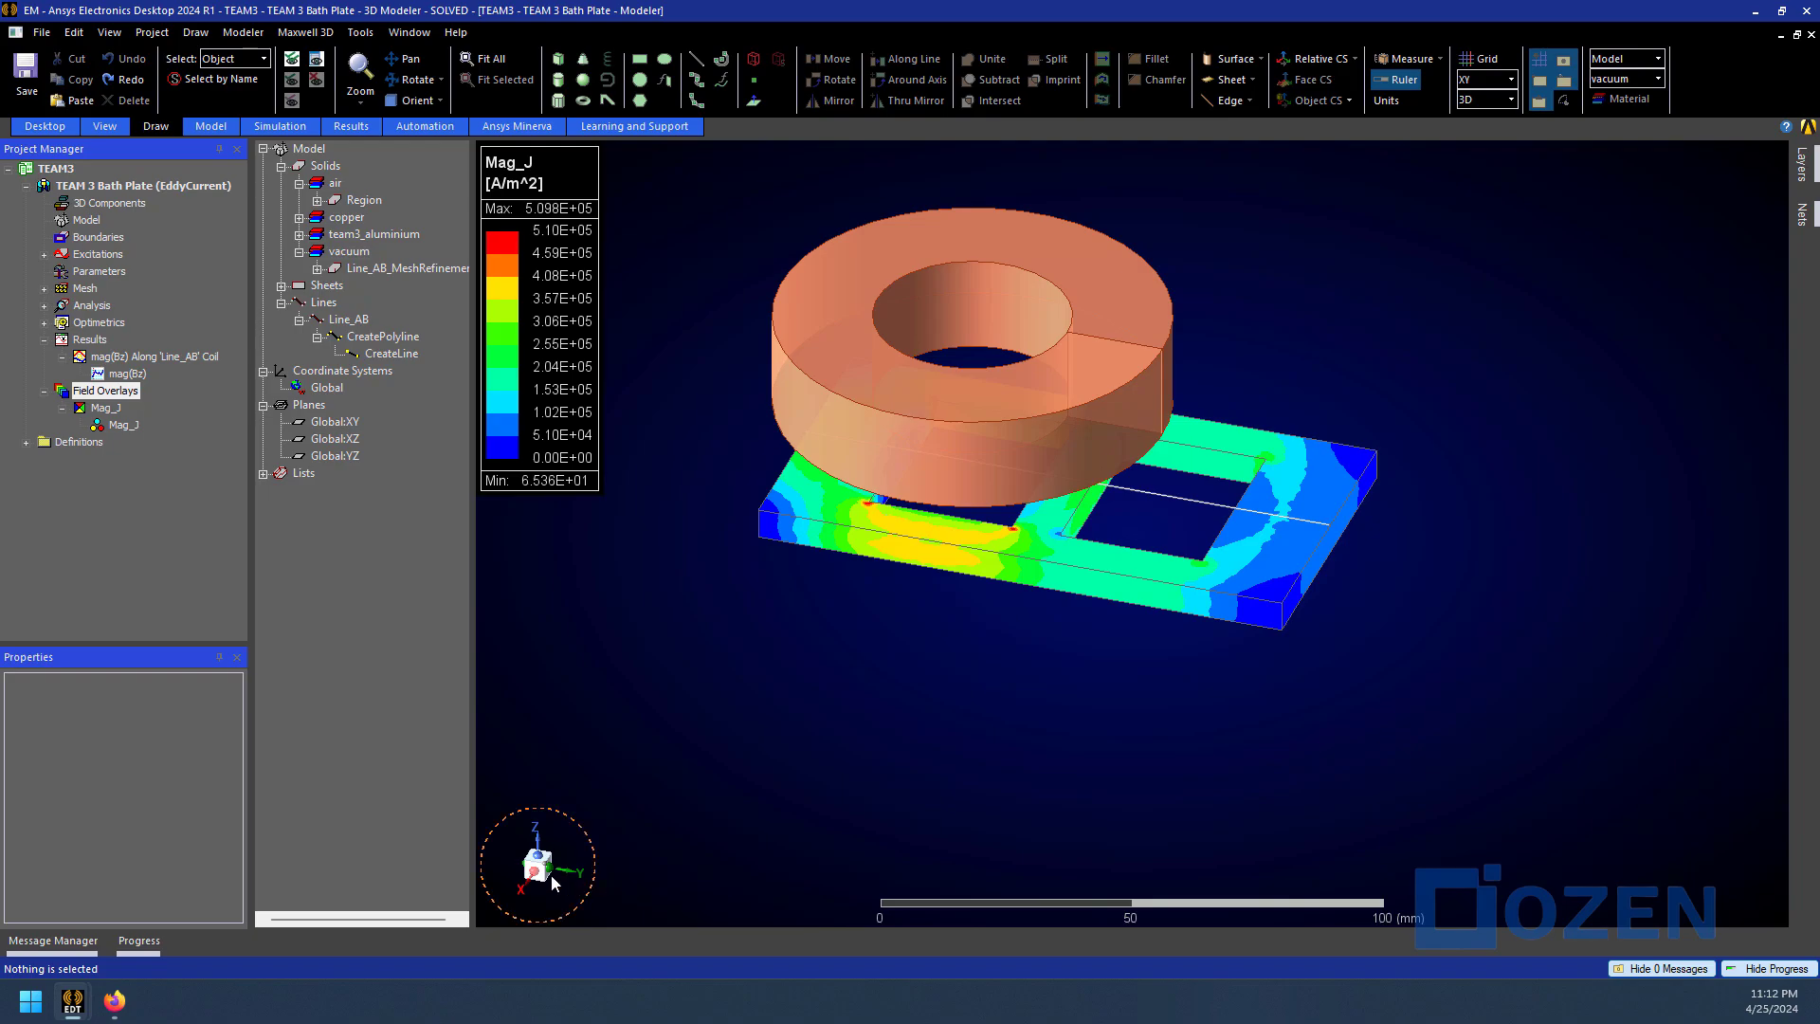
left_click_drag(550, 874, 551, 887)
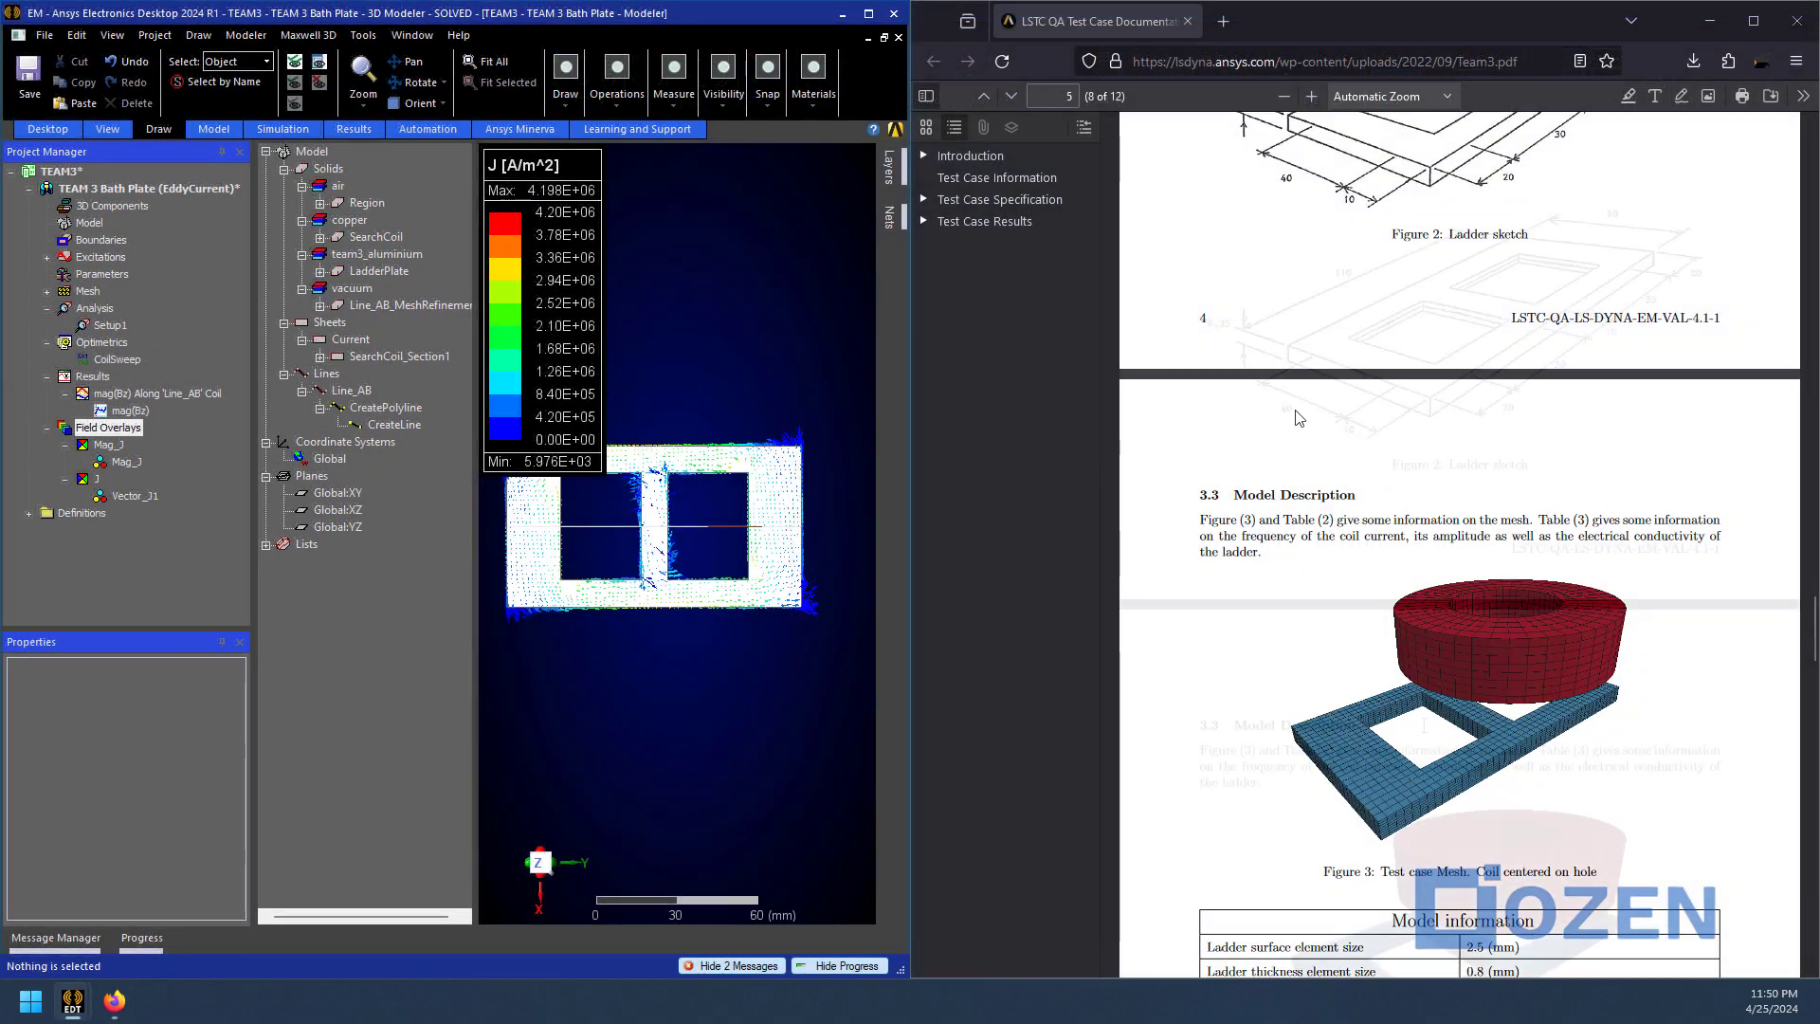
Examine the coil sketch, mesh data, current density vectors and Bz curve along line A-B in the LS-DYNA test case PDF
scroll(1447, 782, "up", 10)
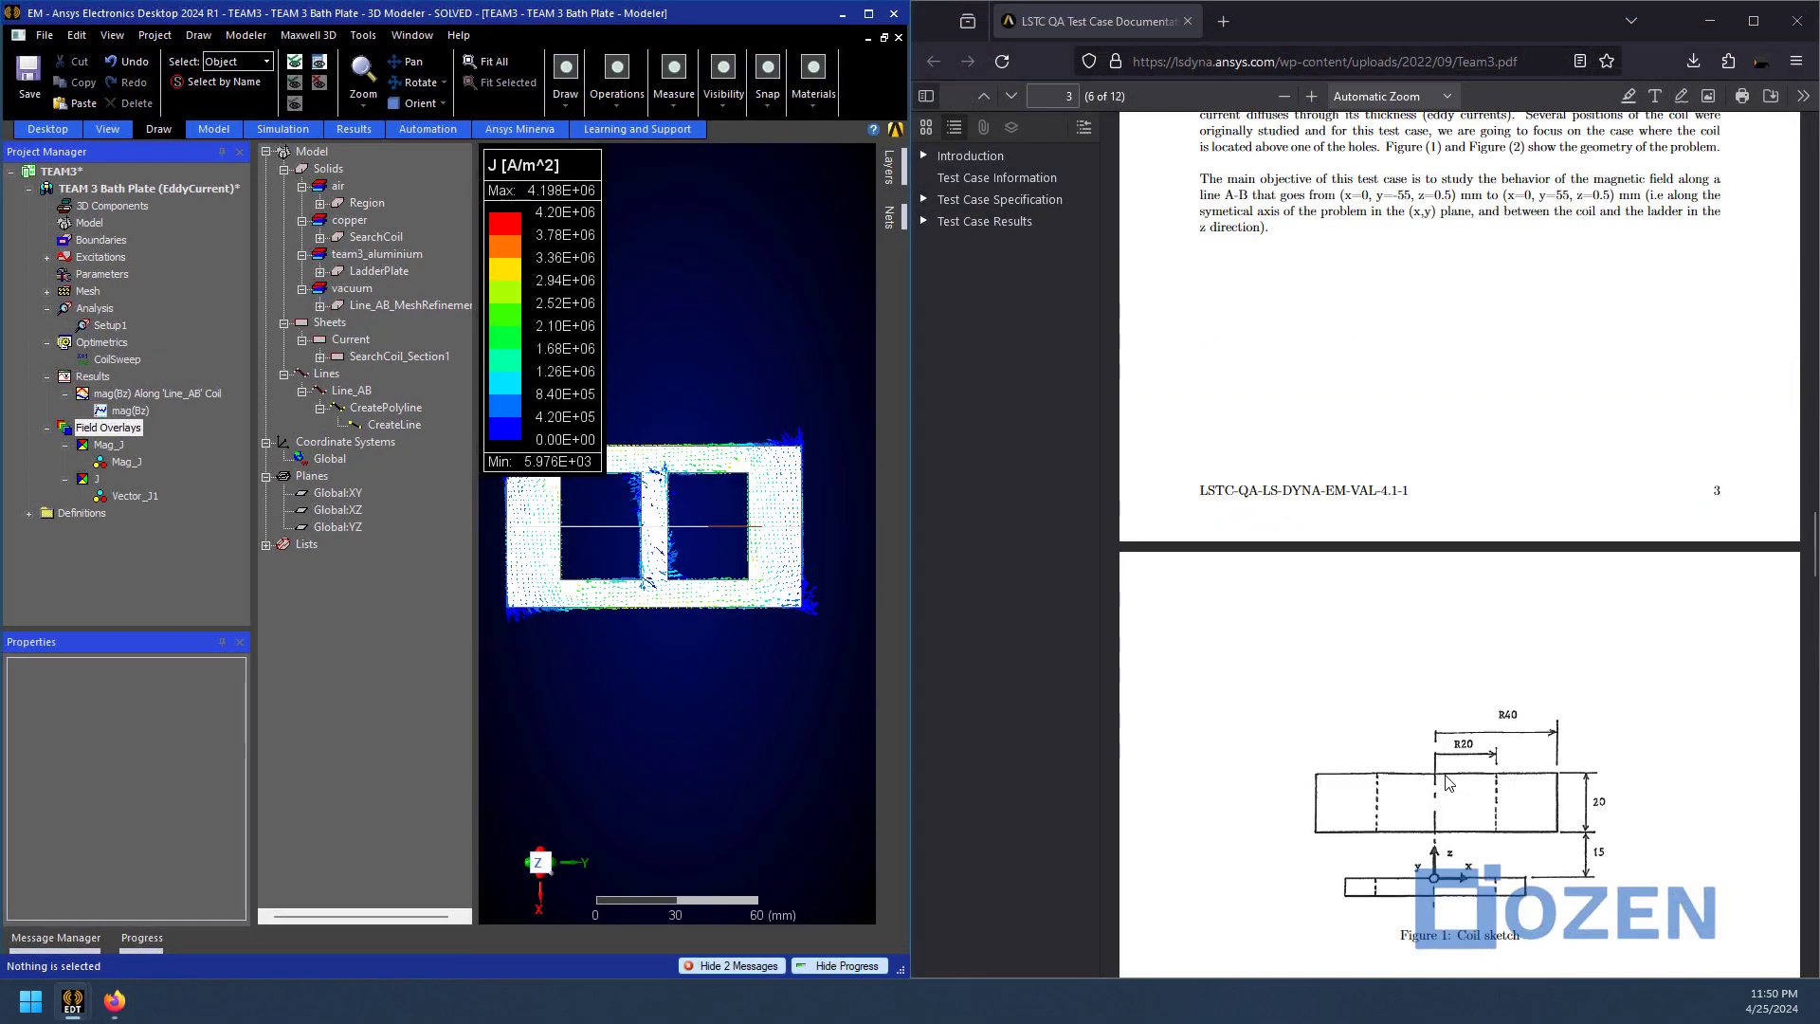
scroll(1447, 782, "down", 15)
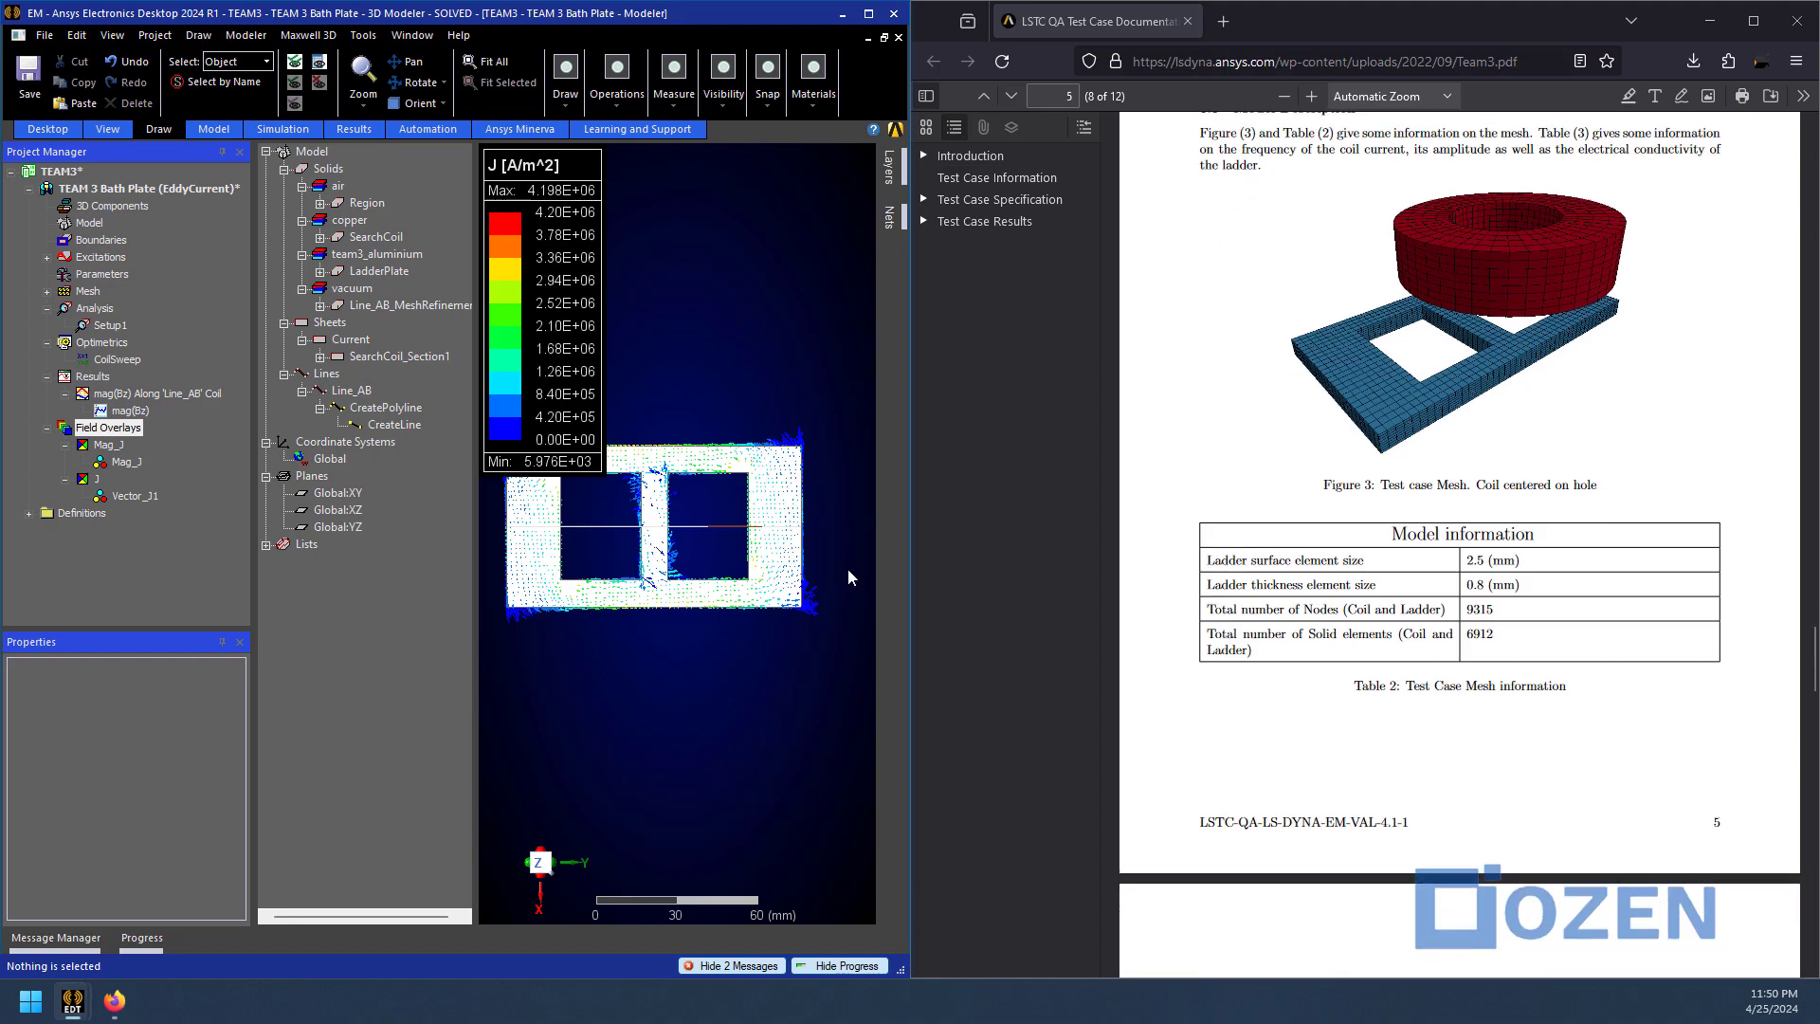
scroll(1611, 602, "down", 15)
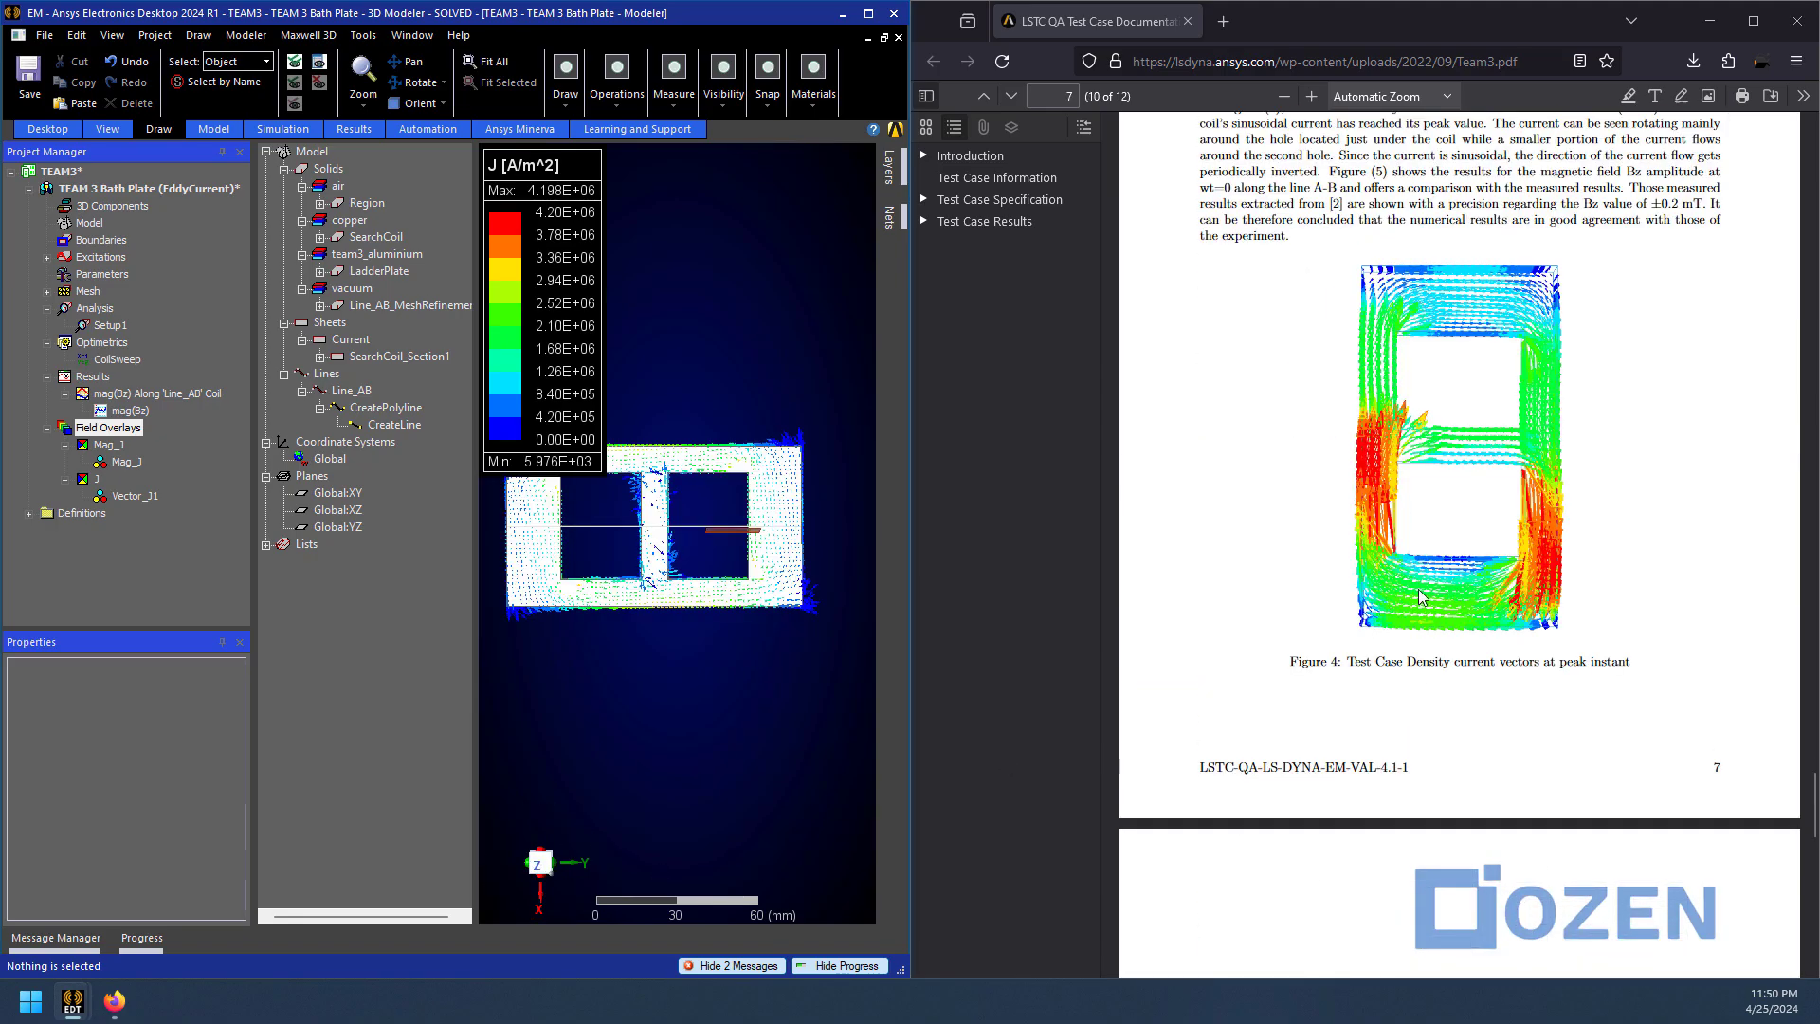
scroll(1421, 583, "down", 7)
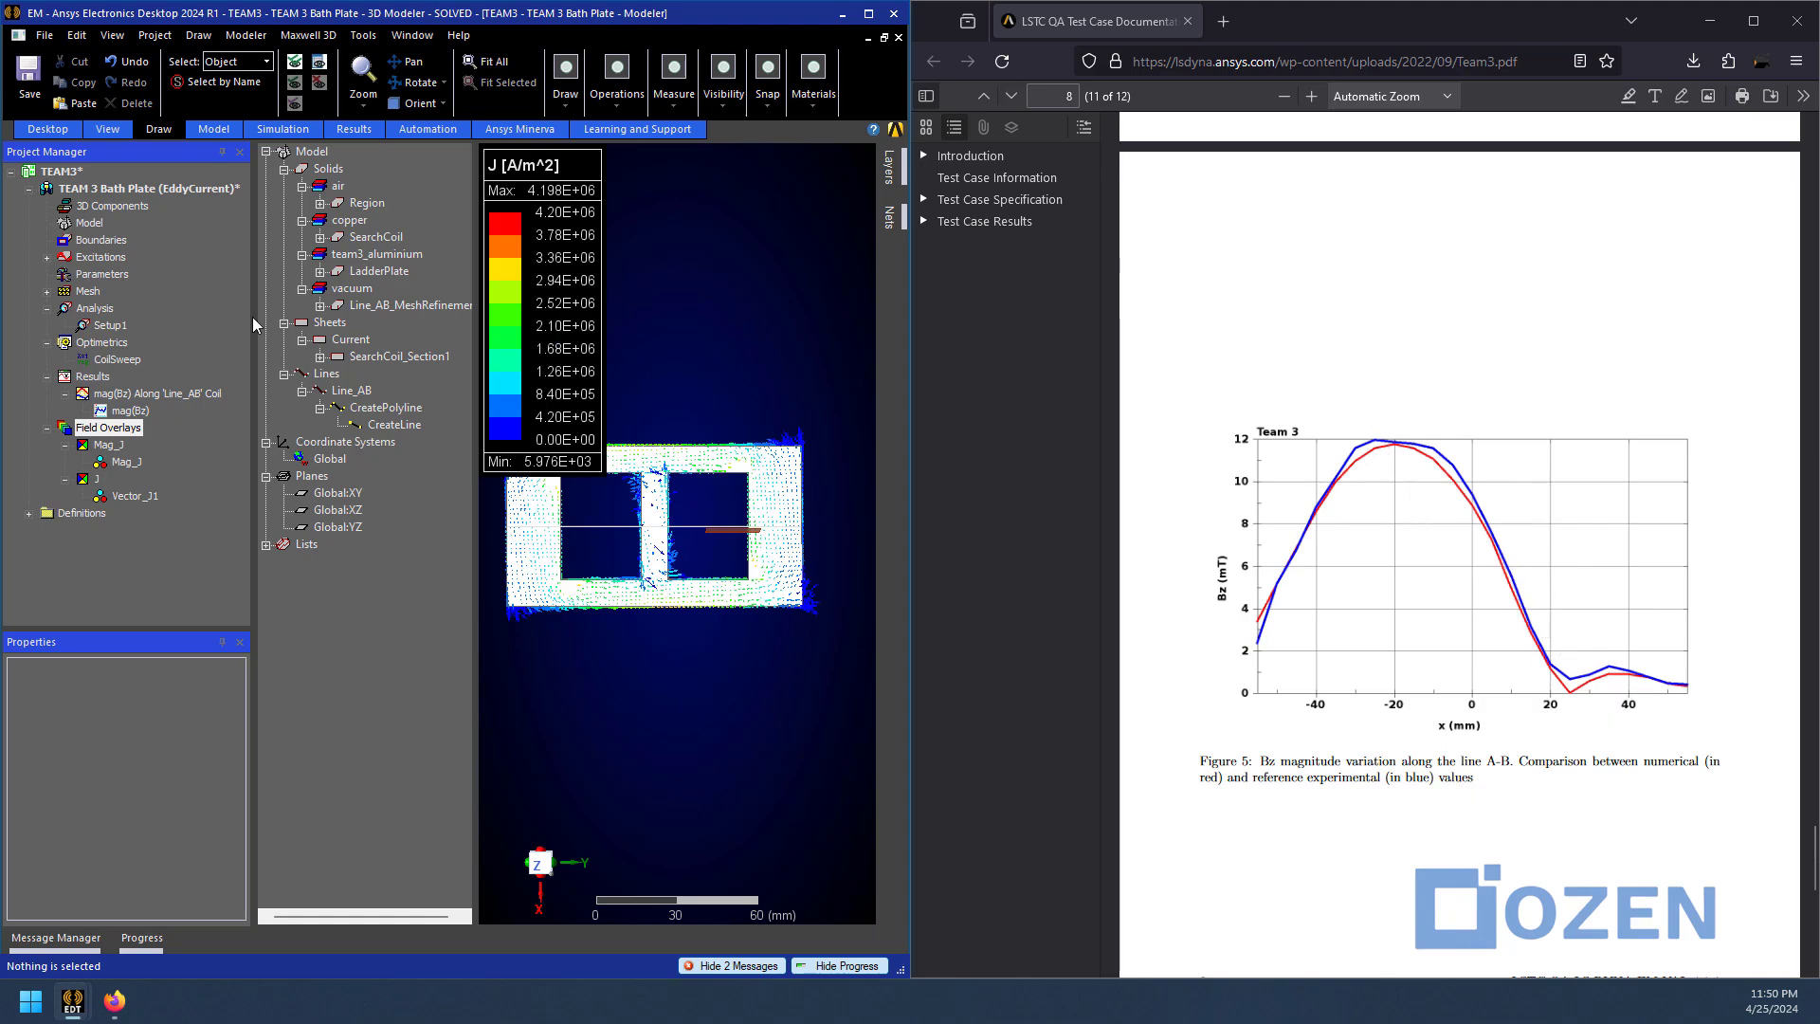
Display the Vector_J1 current density overlay, and open the mag(Bz) plot along Line_AB in a maximized window
left_click(121, 462)
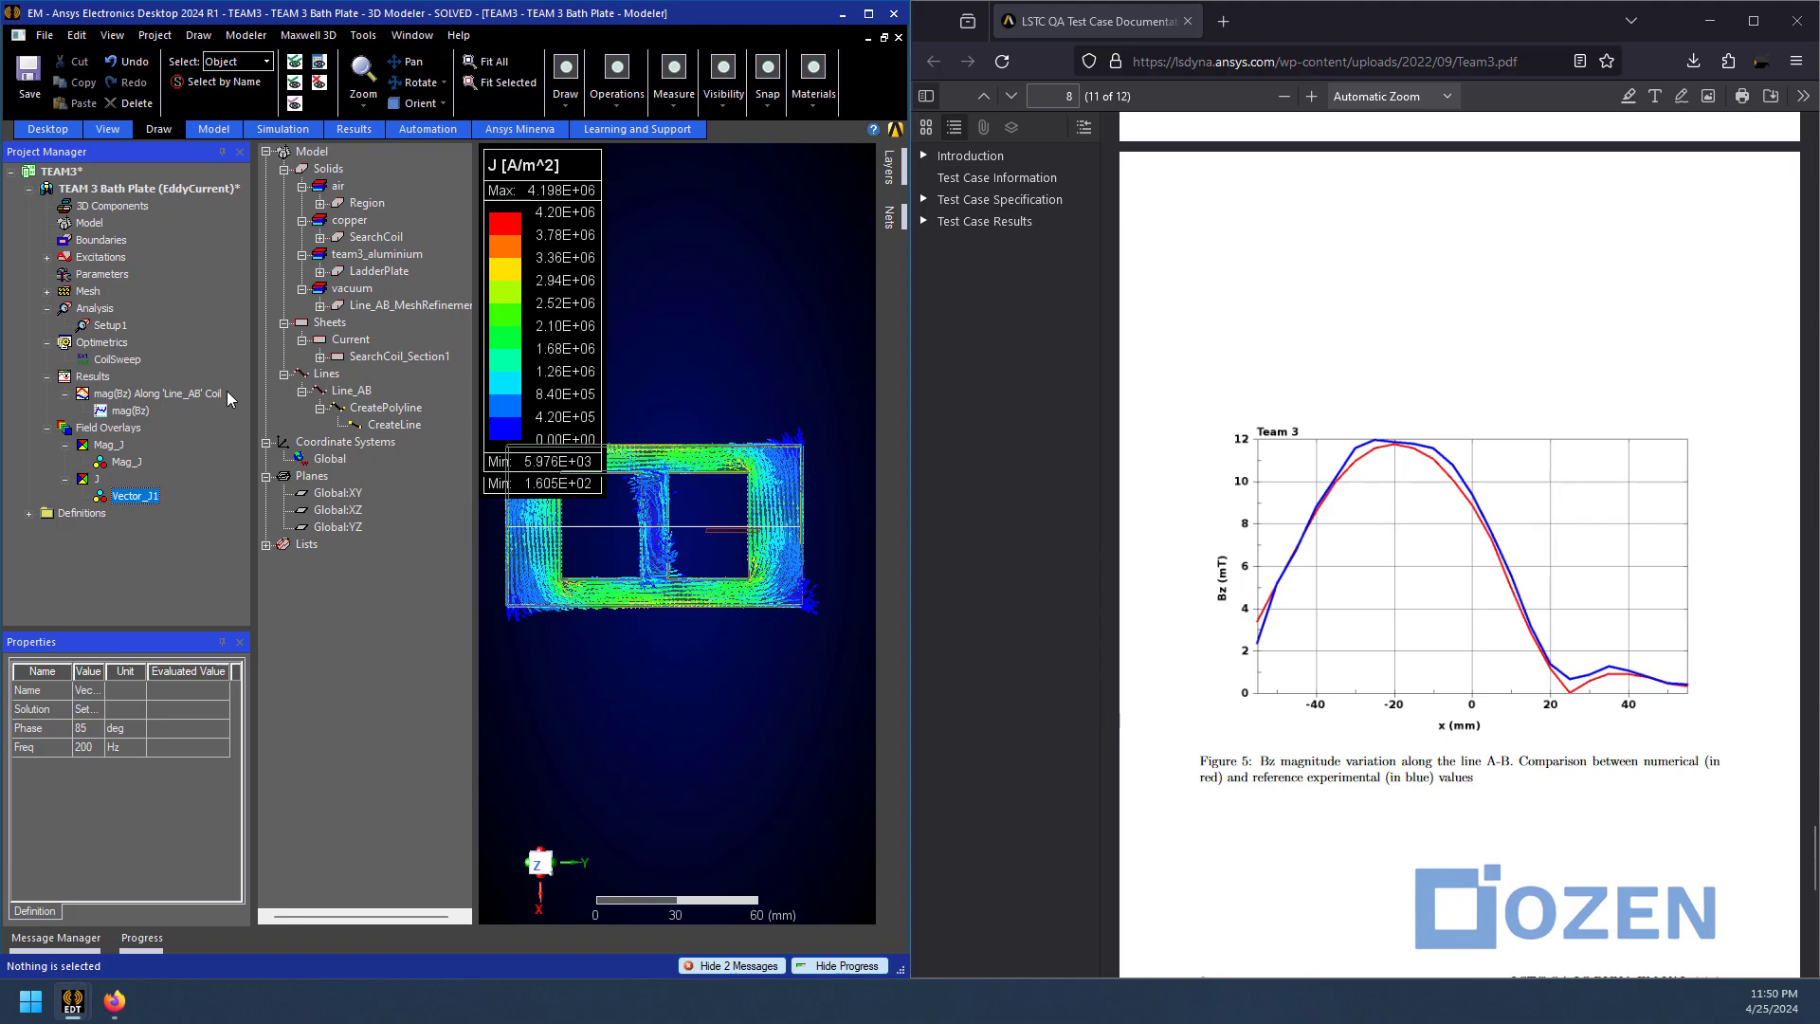
double_click(136, 414)
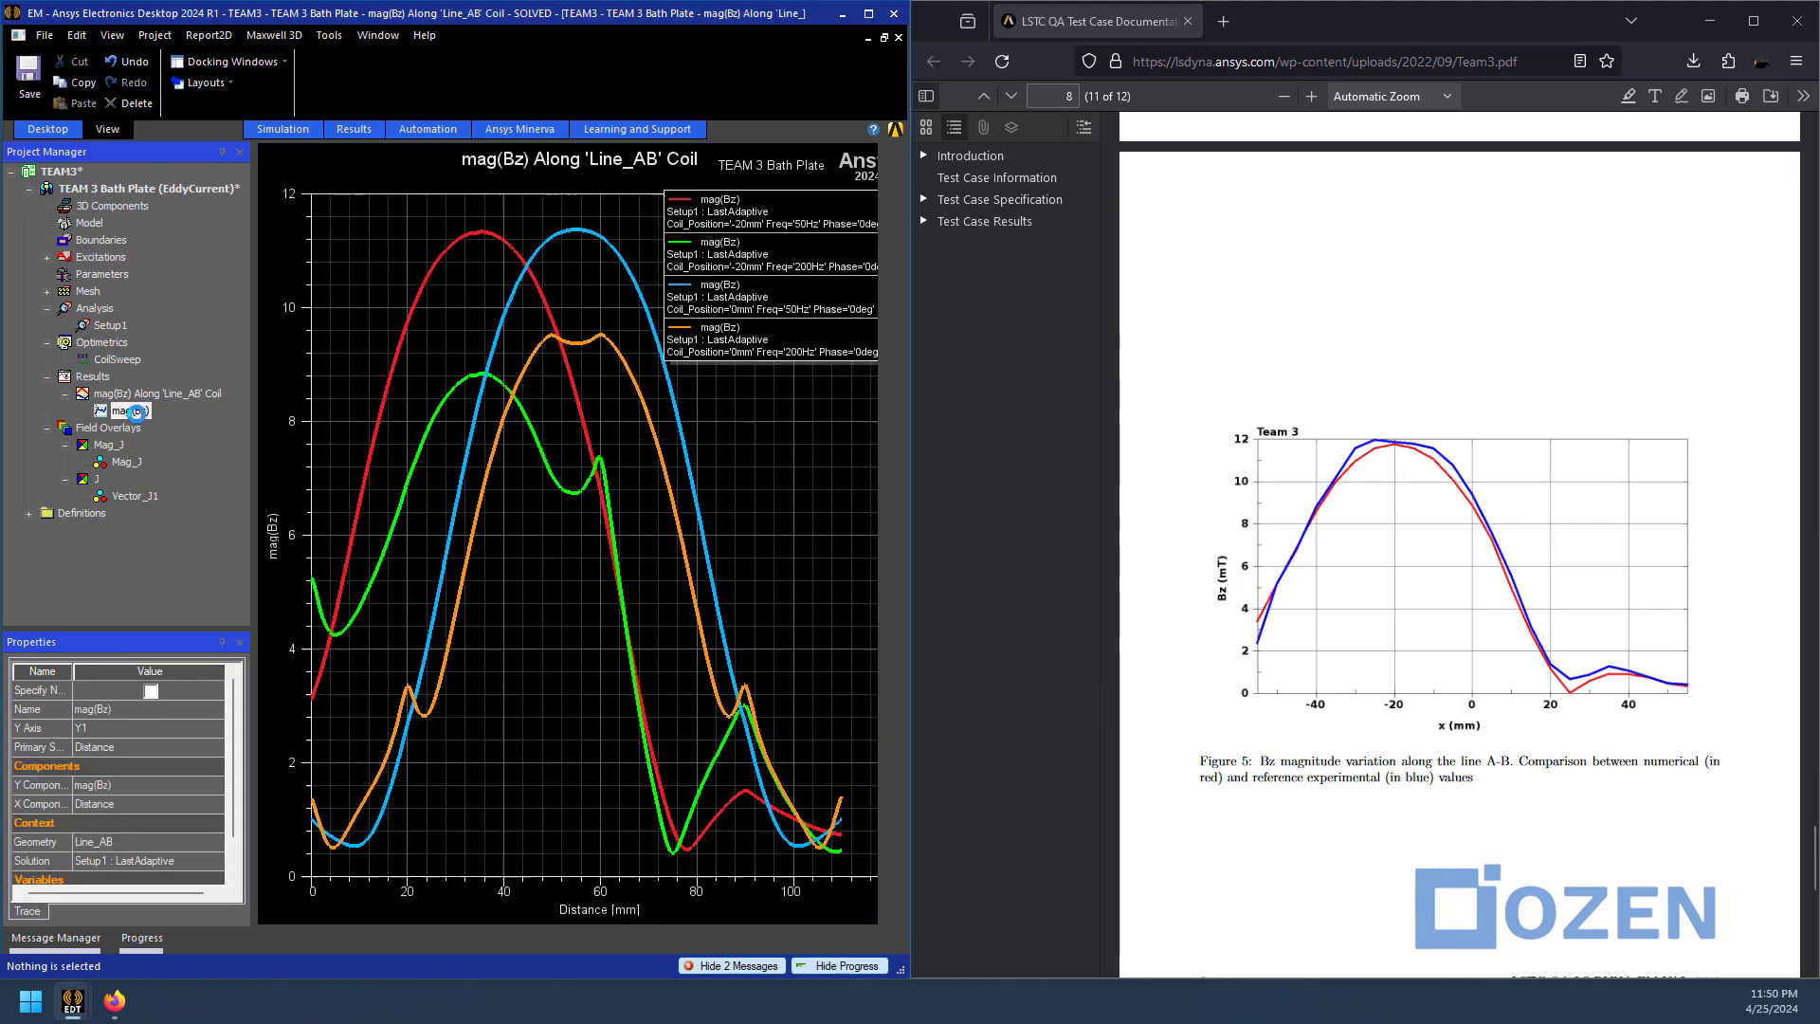
left_click(872, 105)
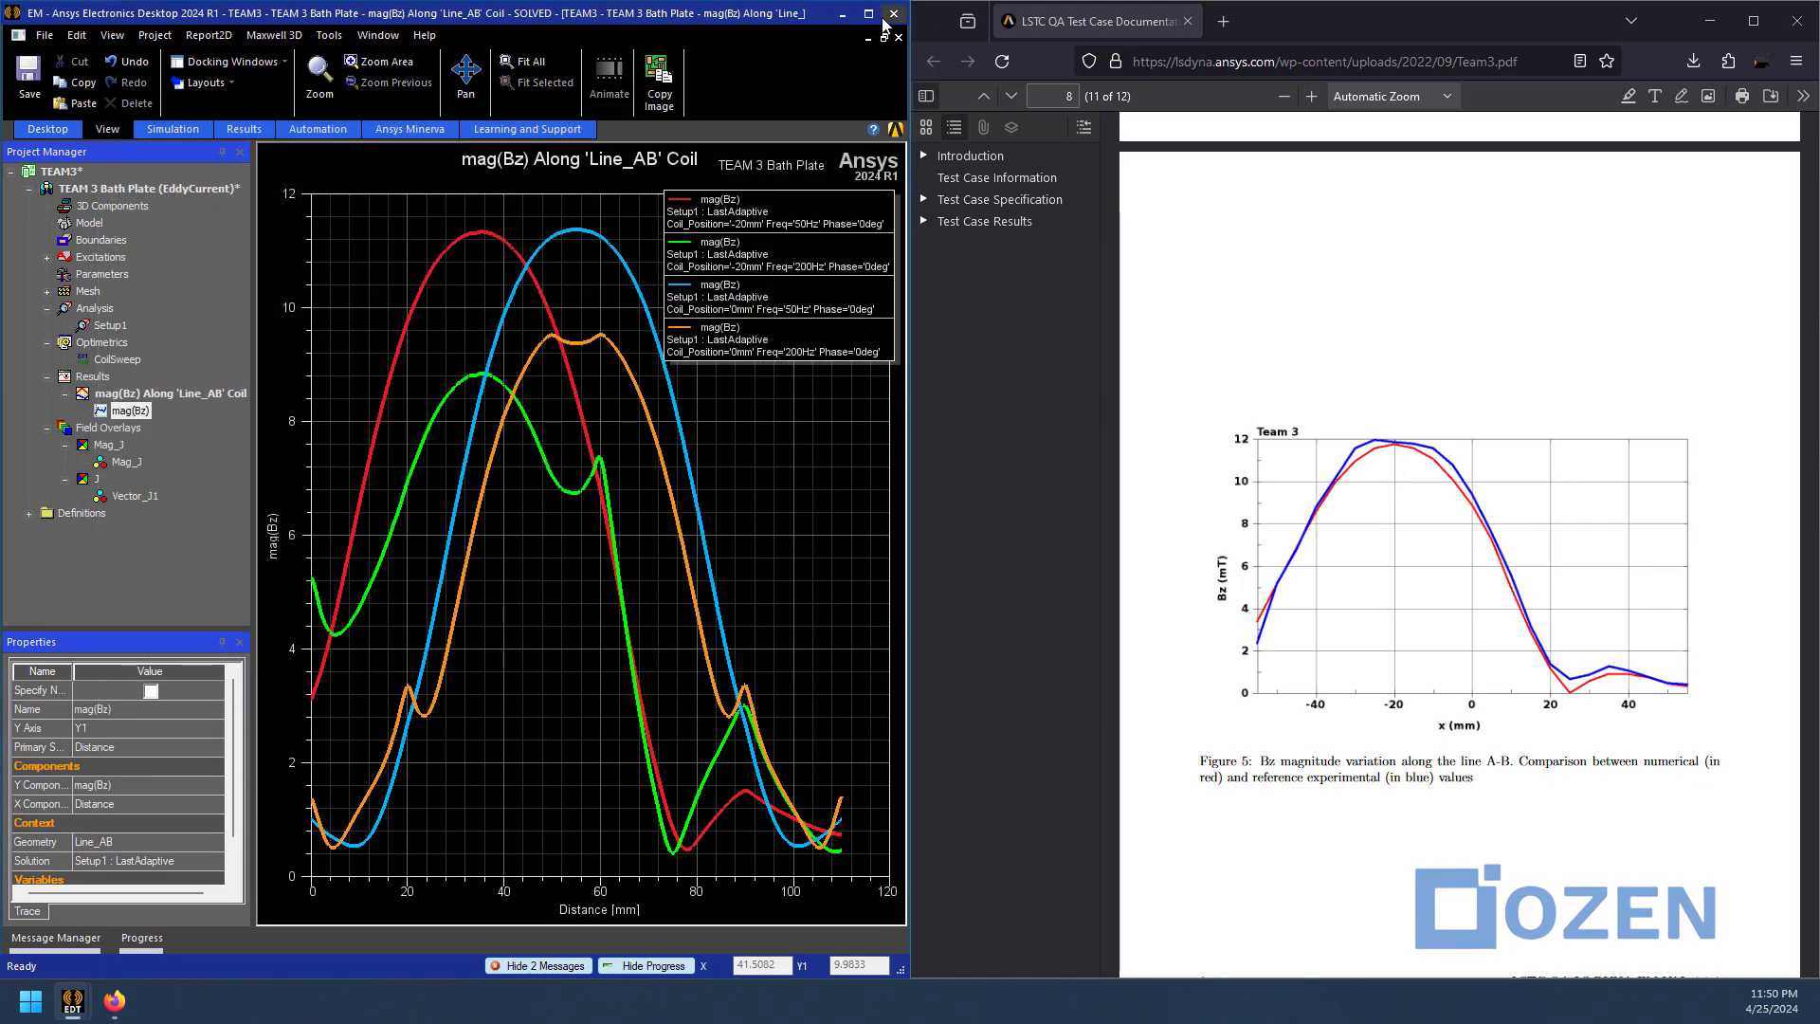
left_click(868, 14)
Place a marker at the peak of the mag(Bz) curve for coil position -20 mm at 50 Hz
left_click(793, 239)
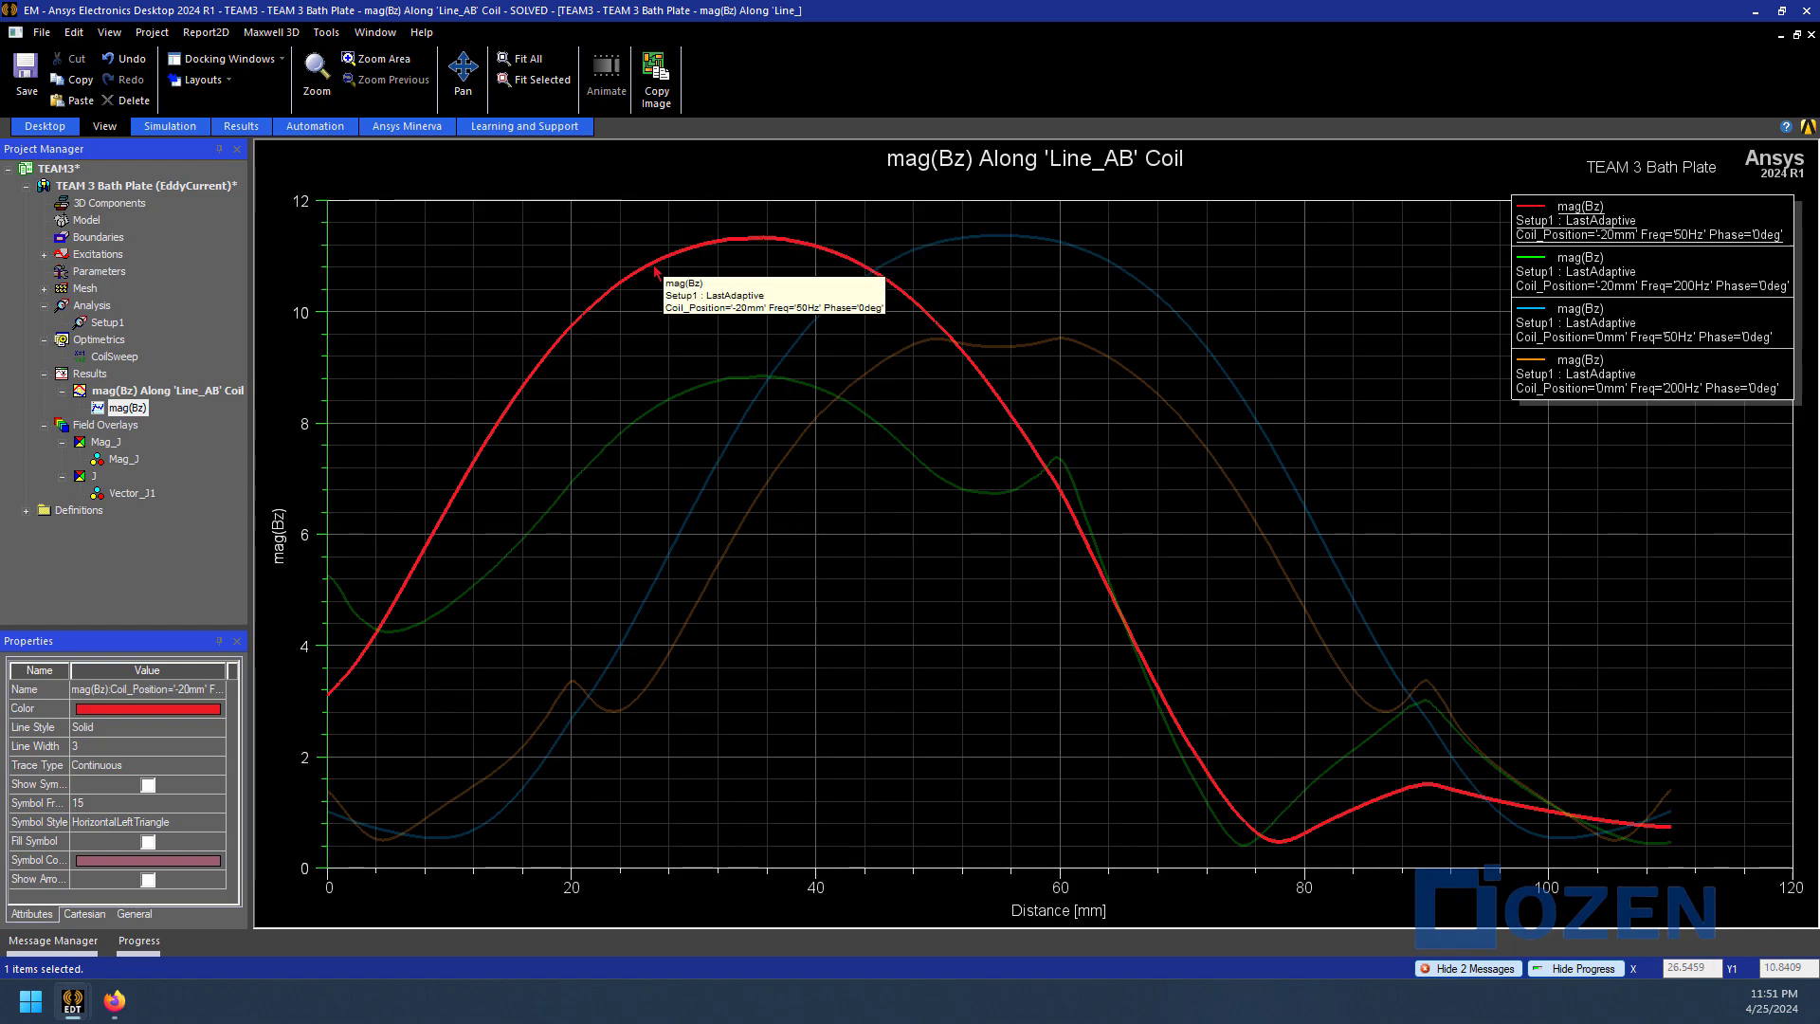
right_click(759, 240)
mouse_move(893, 250)
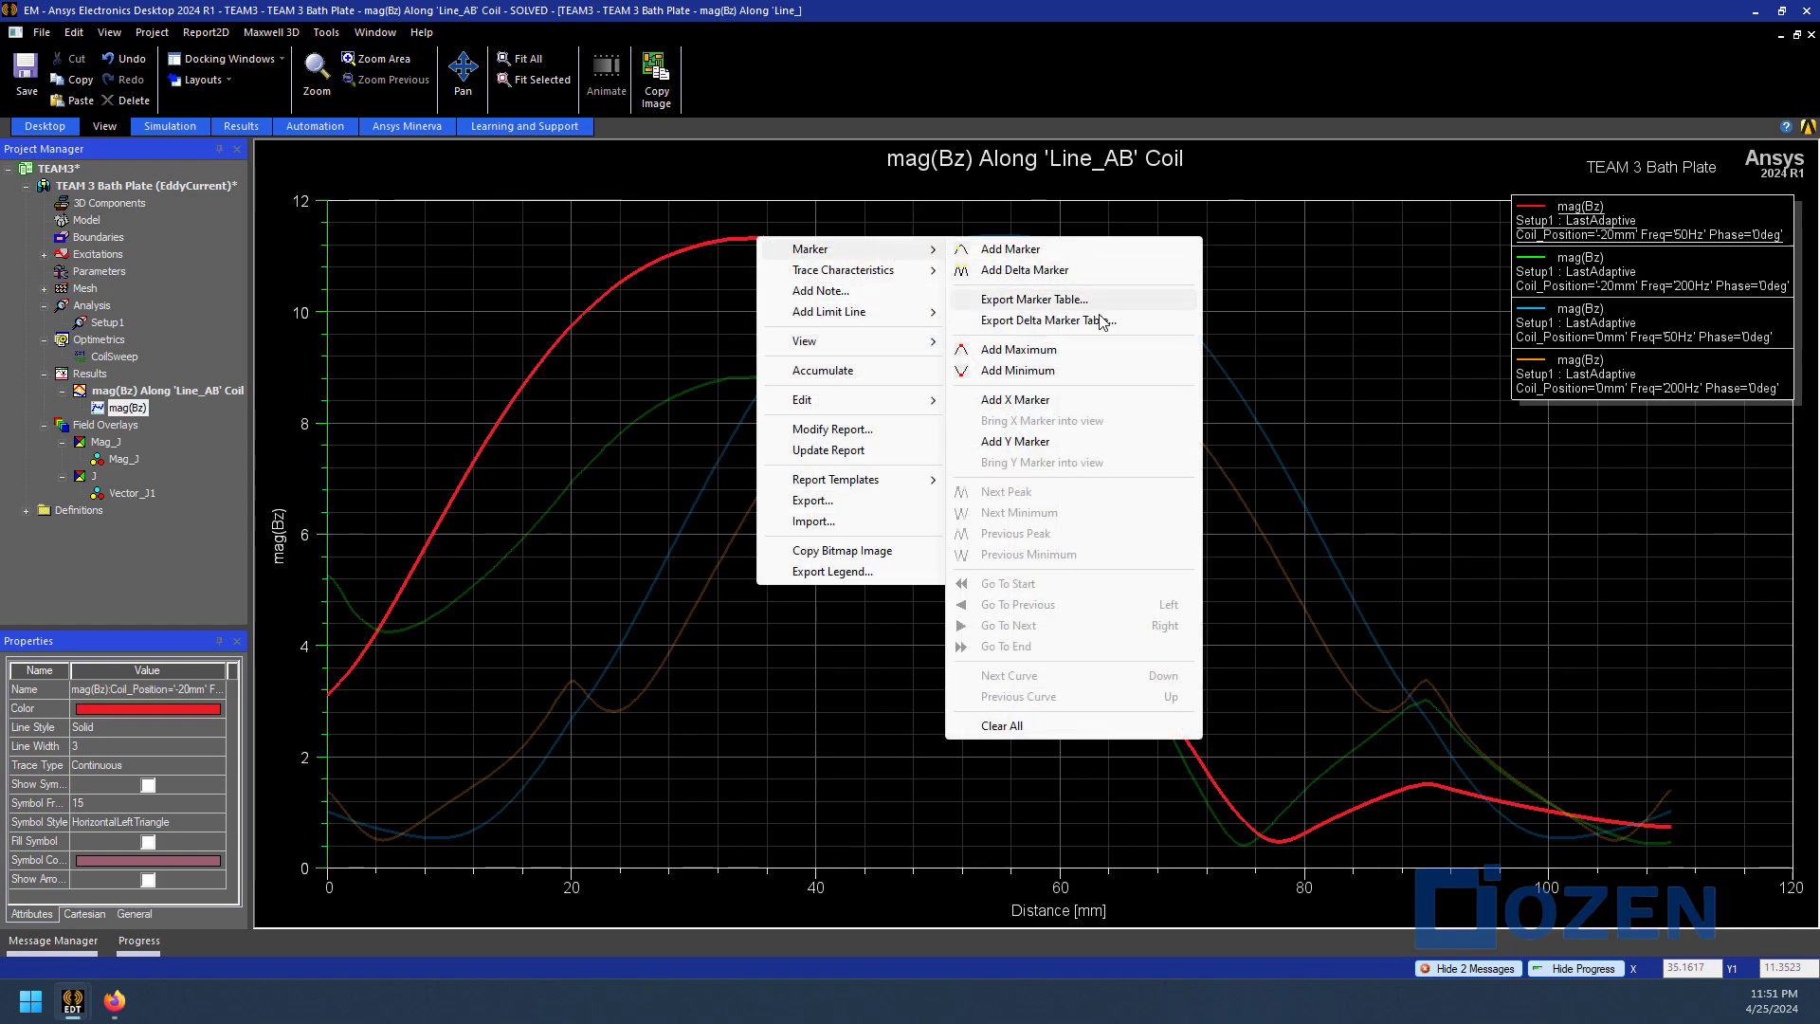
left_click(1012, 249)
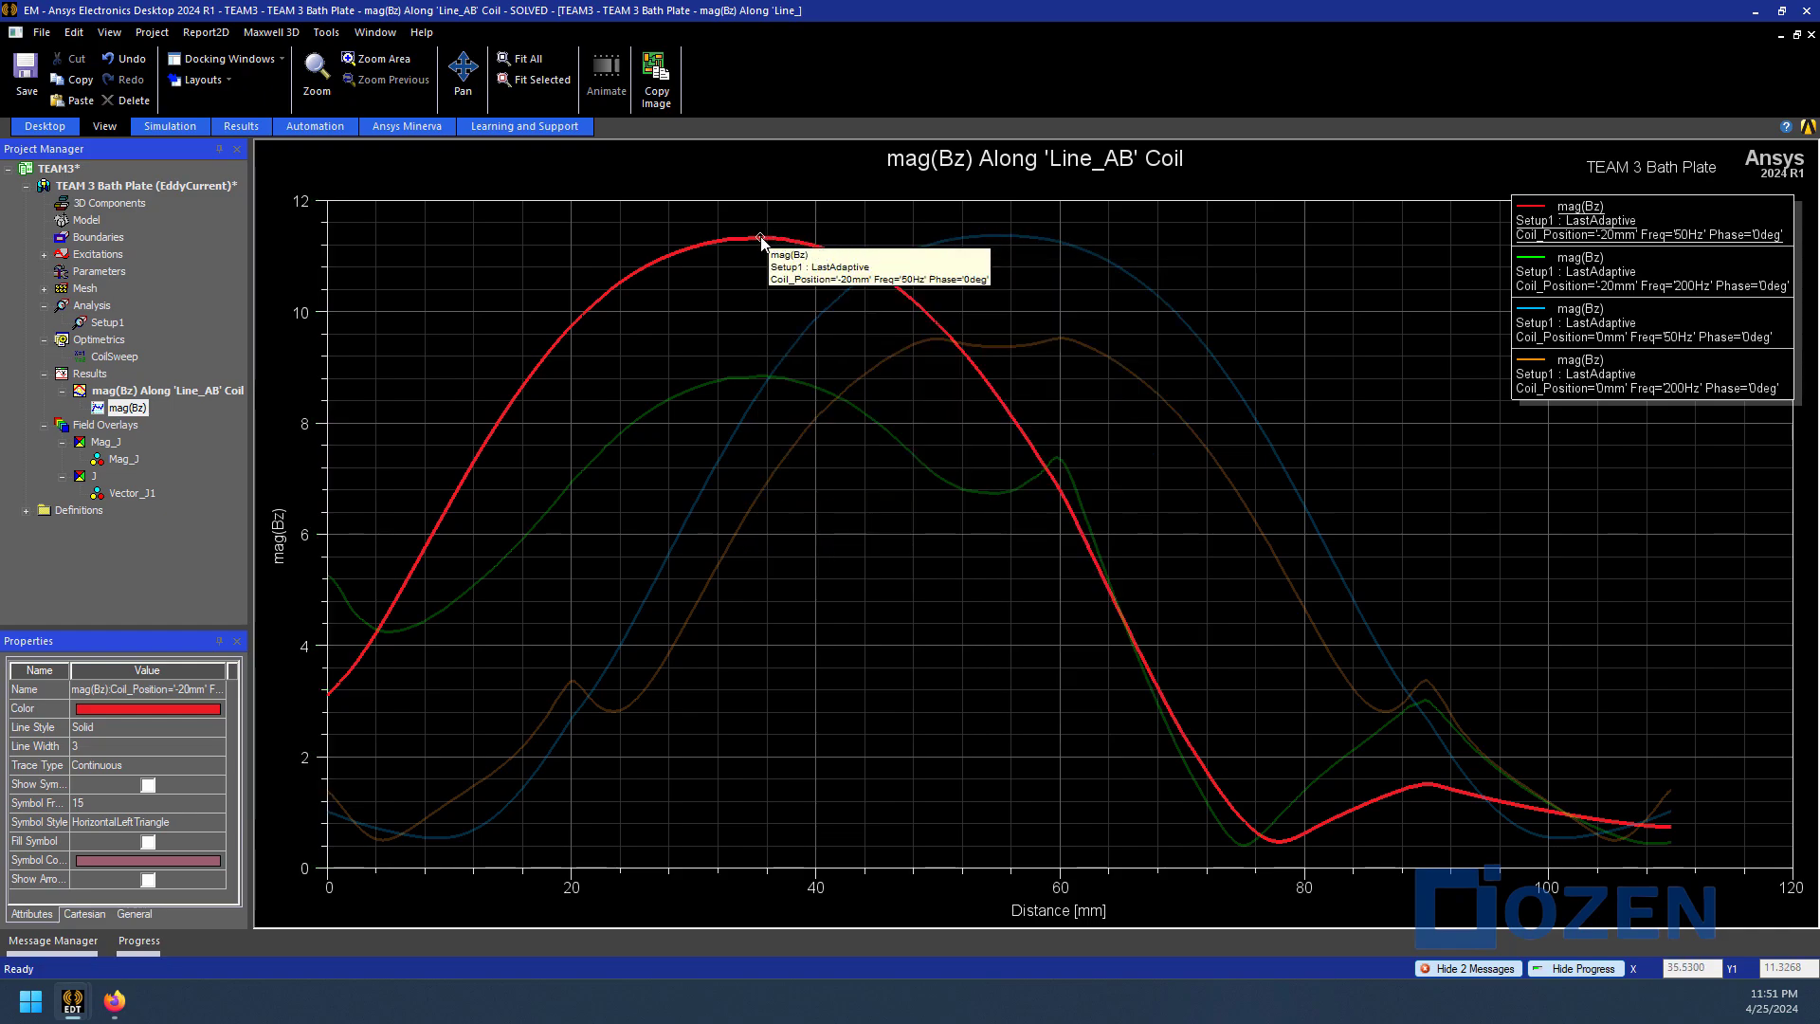
left_click(760, 237)
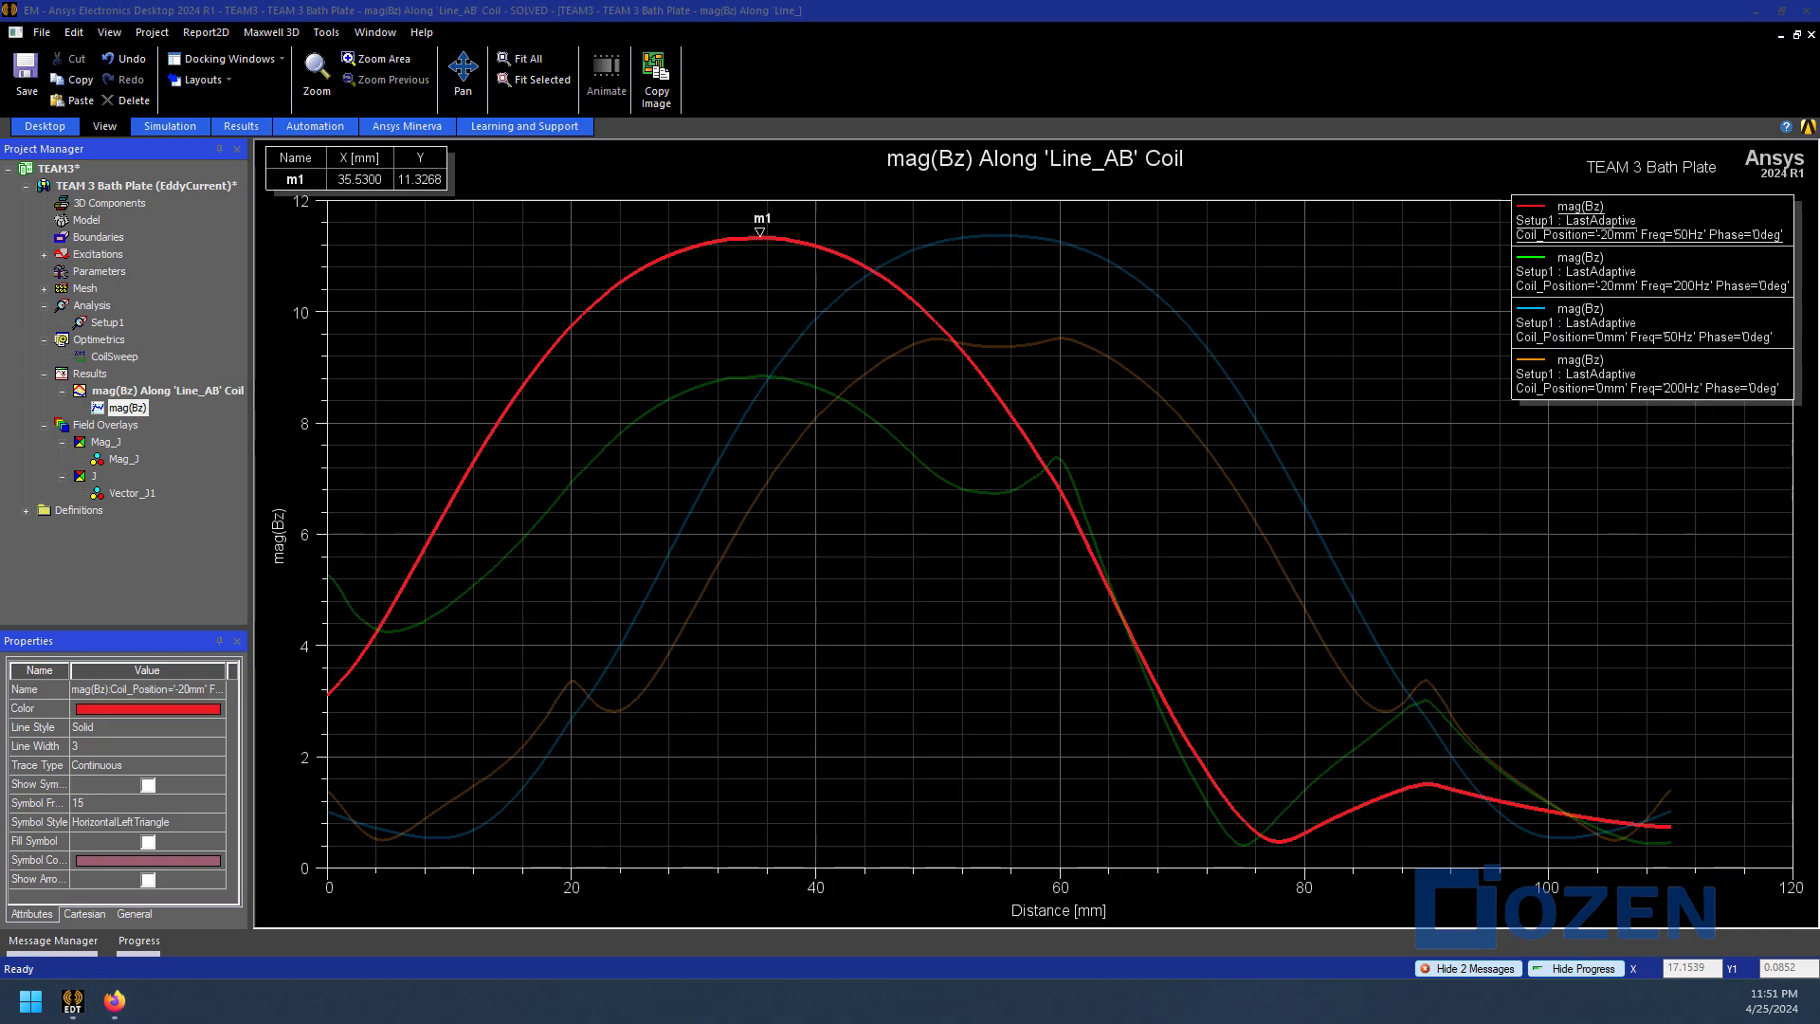
Switch to Firefox and find Figure 9, the Bath plate field variation along A-B, in the OSTI report
left_click(113, 1001)
left_click_drag(1014, 682, 1005, 28)
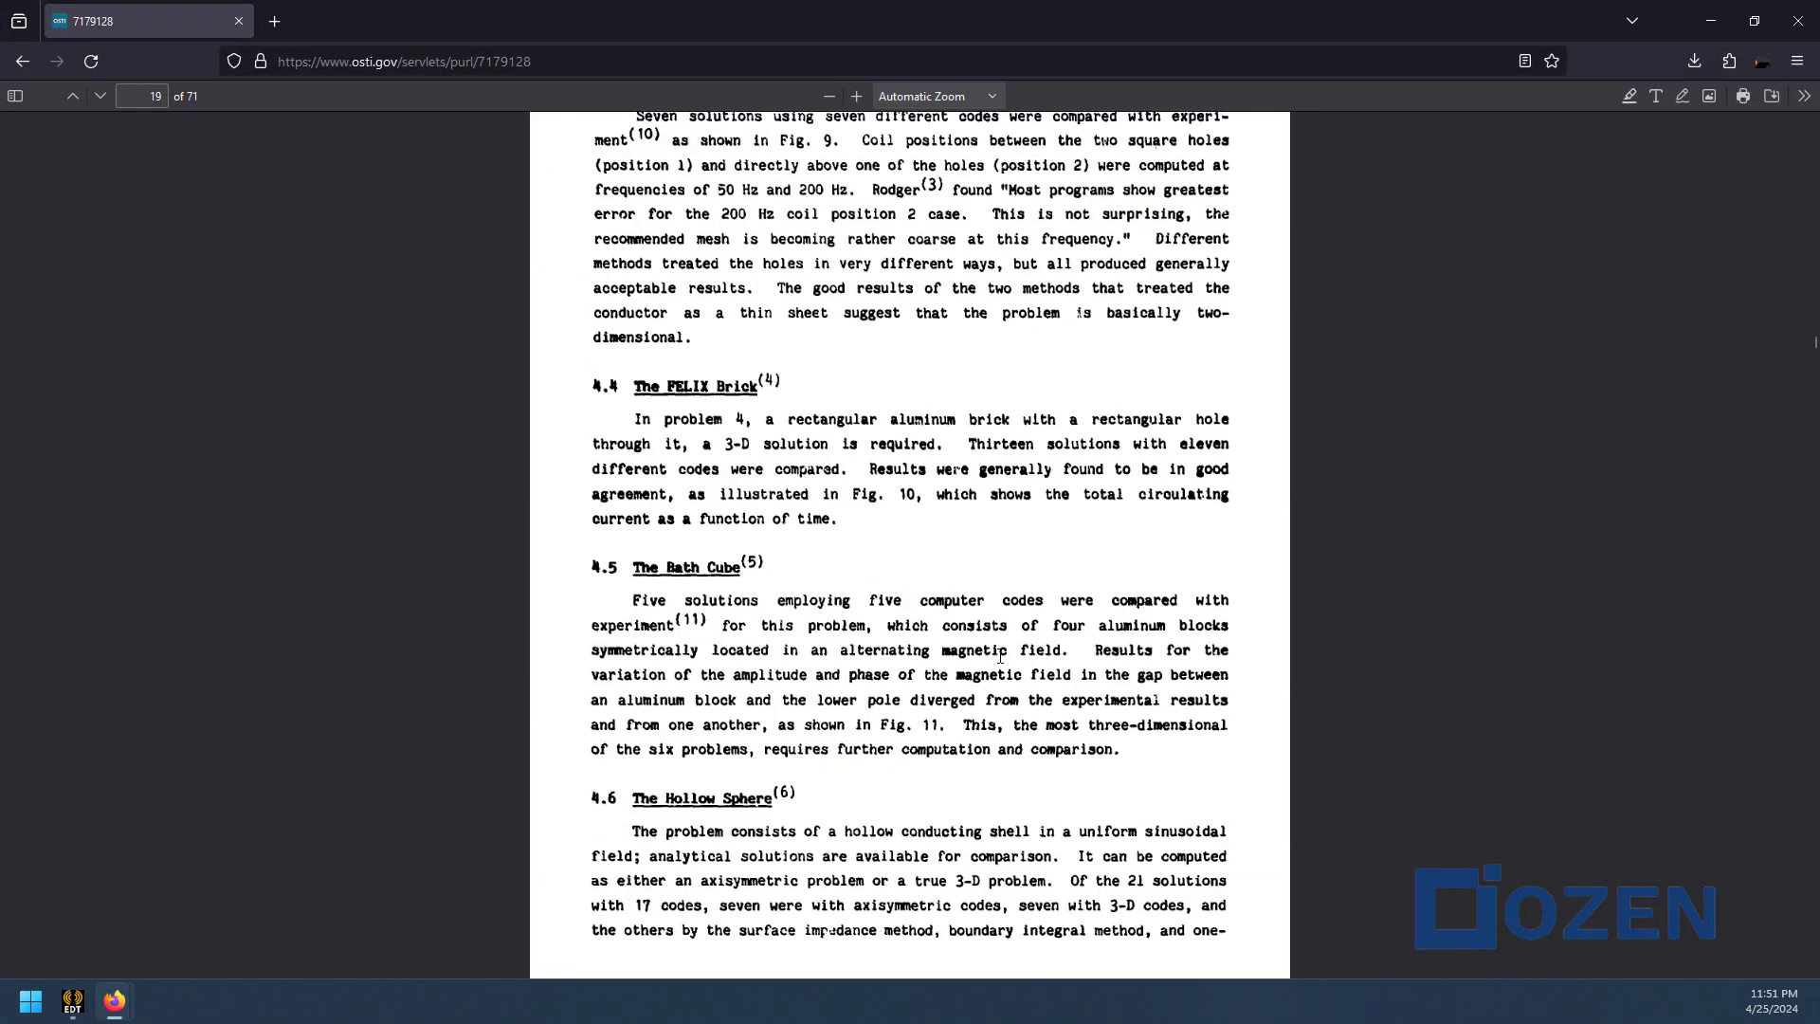
scroll(945, 405, "down", 10)
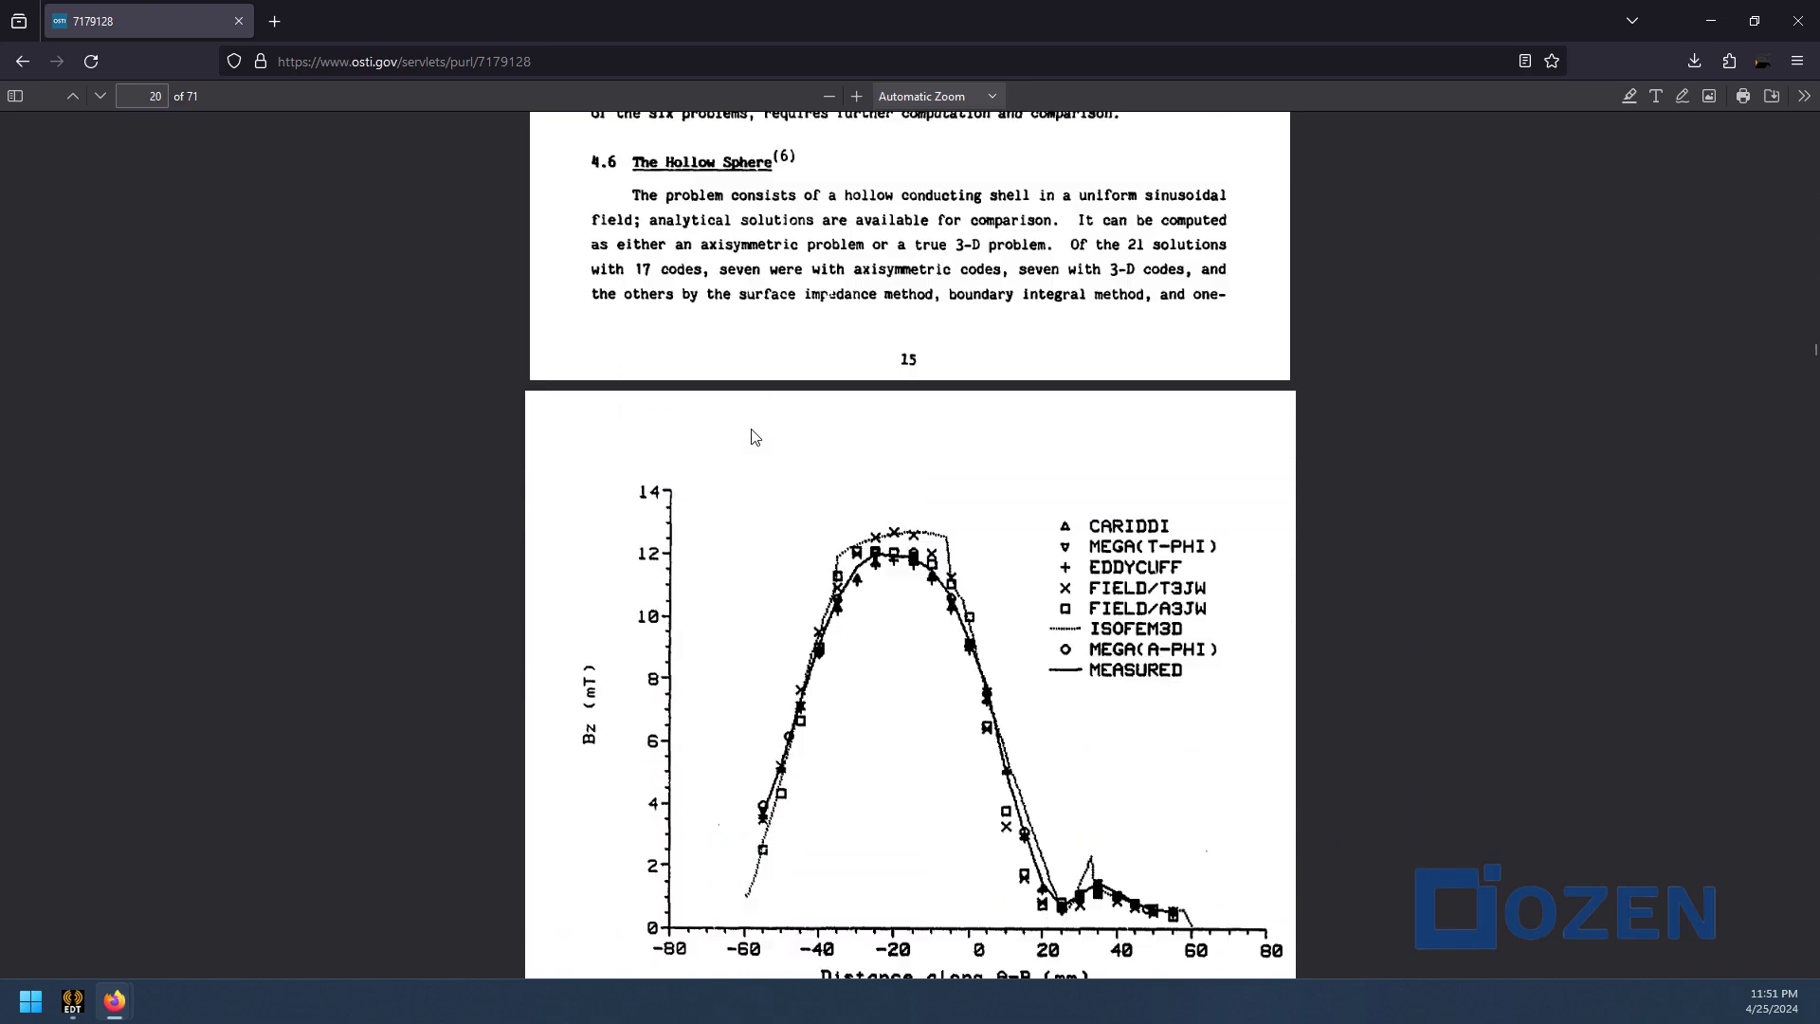
scroll(756, 515, "up", 5)
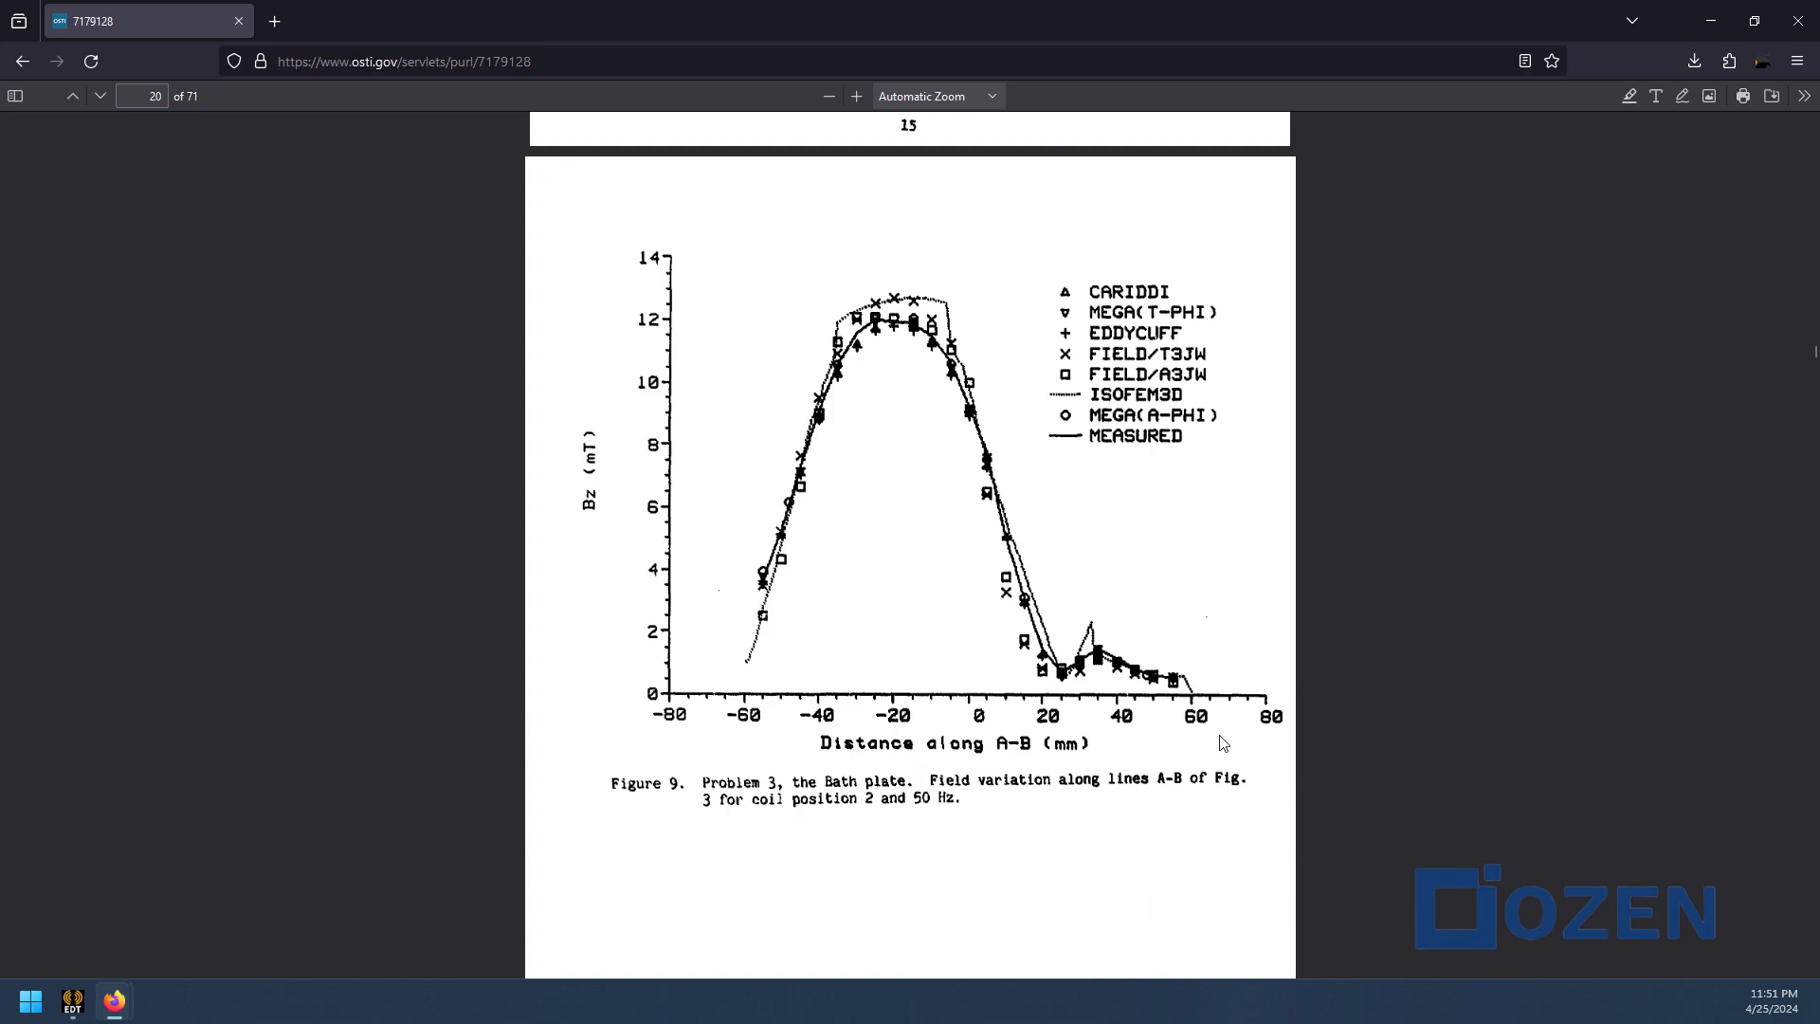
Compare the report's Figure 9 with the mag(Bz) plot by placing the browser window over the Maxwell results
left_click_drag(1043, 19, 914, 5)
left_click(1755, 14)
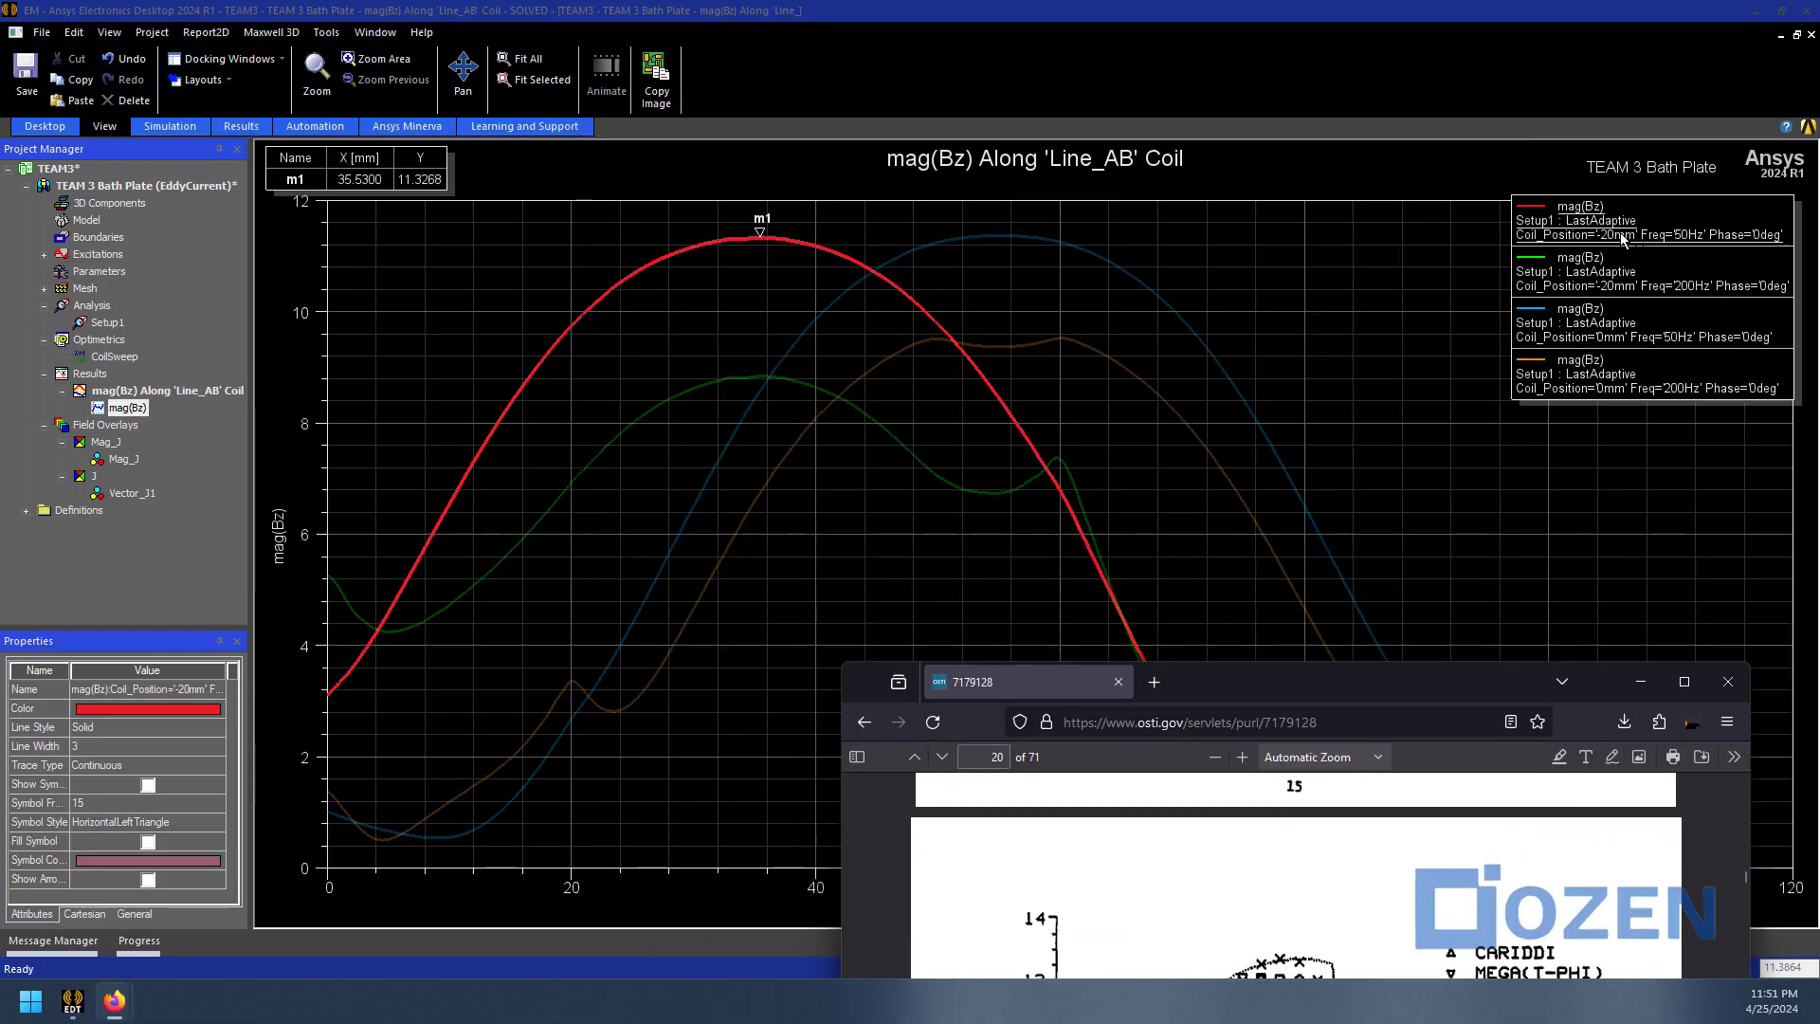
double_click(1367, 687)
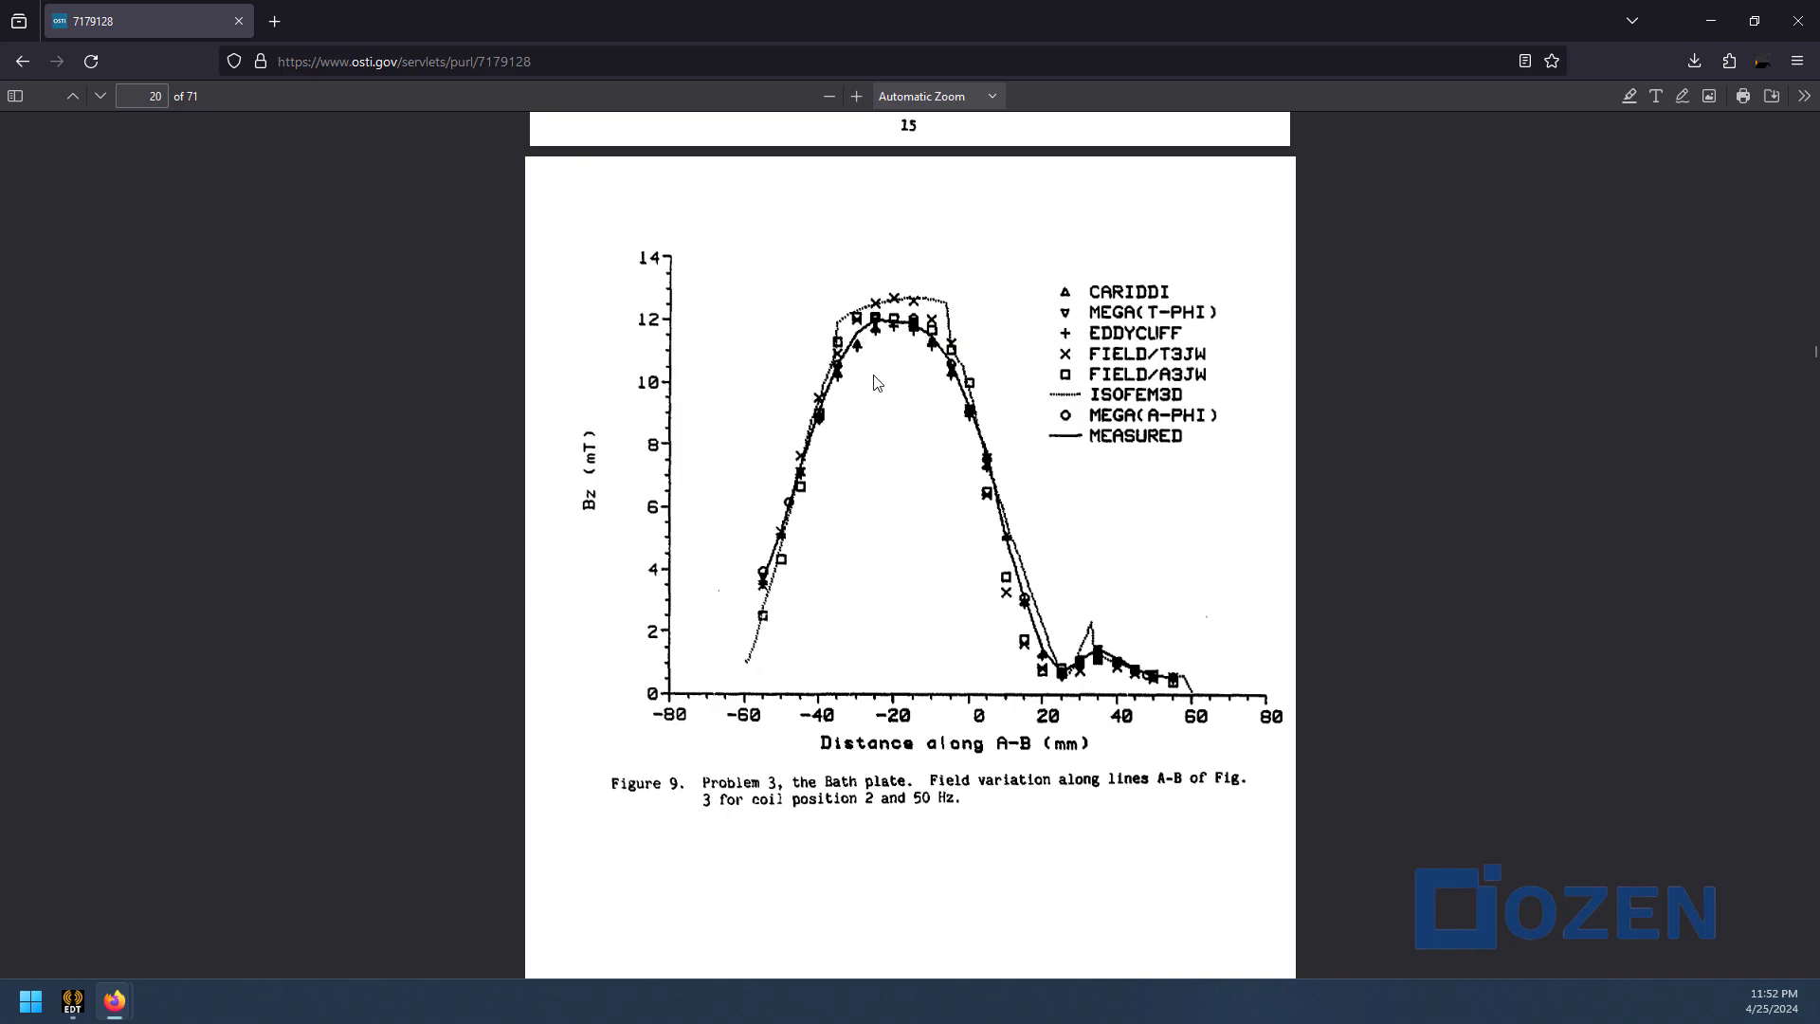
left_click_drag(853, 8, 670, 333)
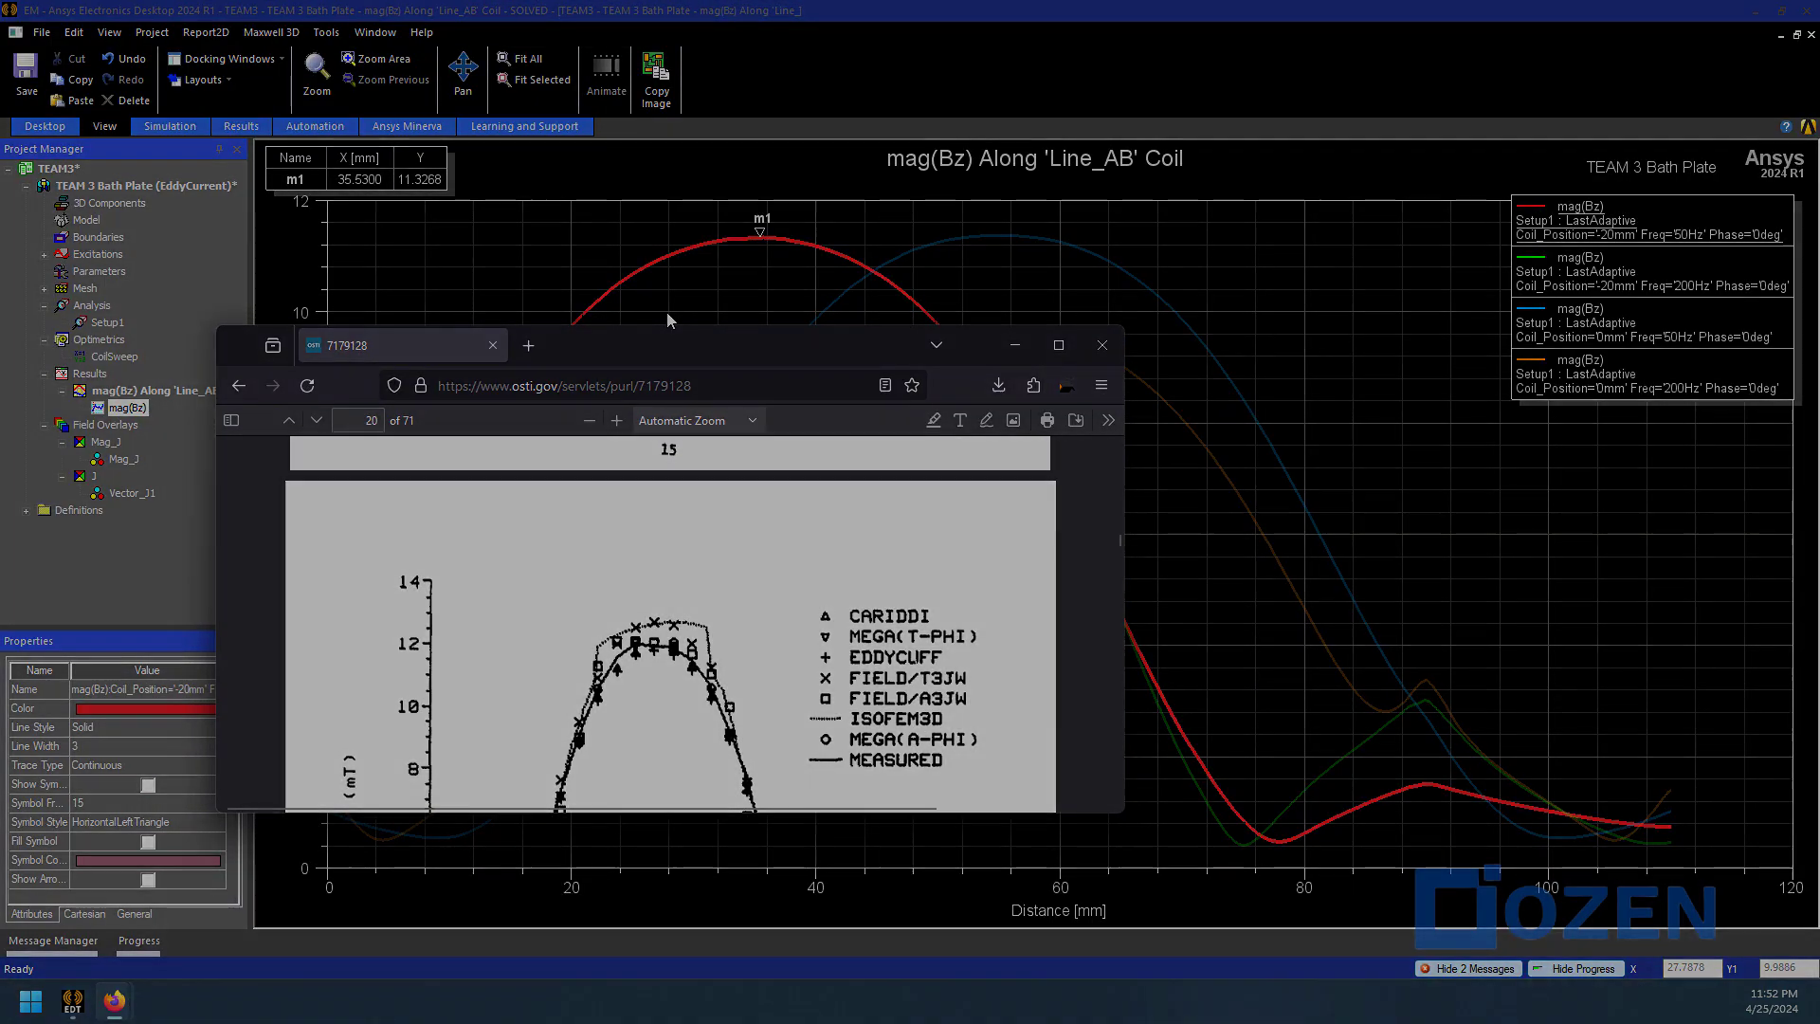